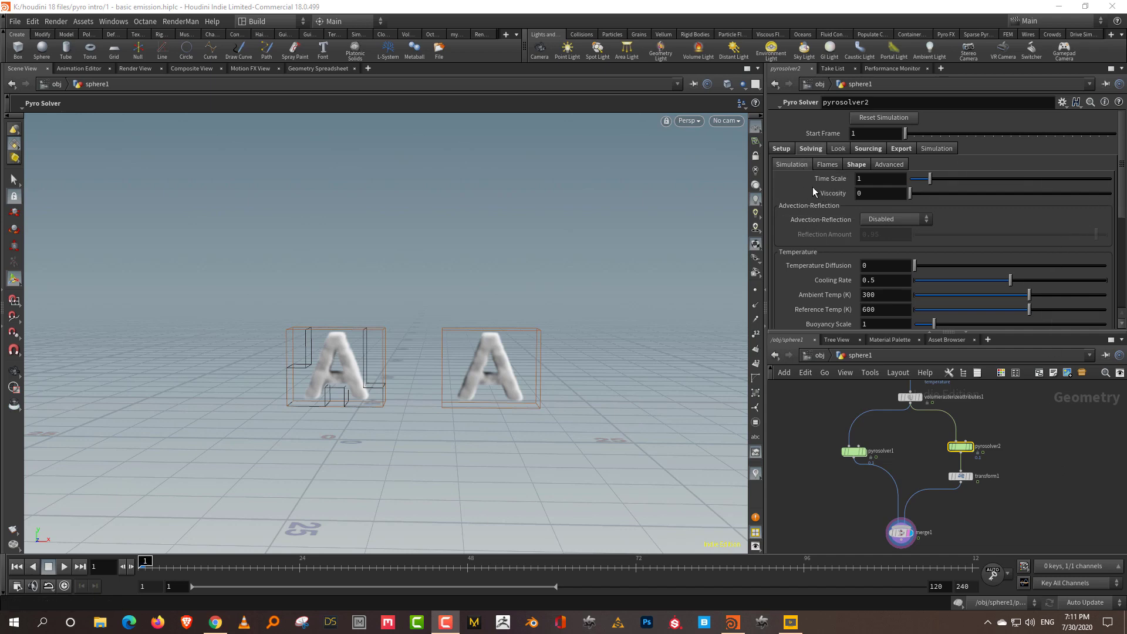
# Show pyrosolver2's Shape settings, where Dissipation reads 0.172.
pyautogui.click(857, 164)
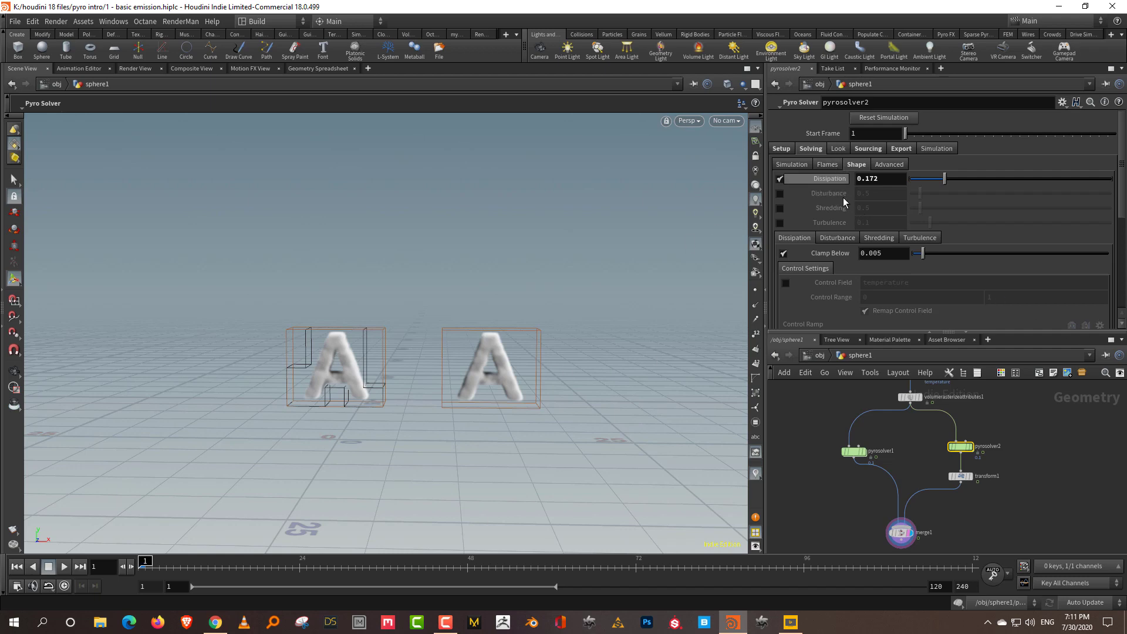
# Check pyrosolver1's Shape settings, then deselect it.
pyautogui.click(854, 451)
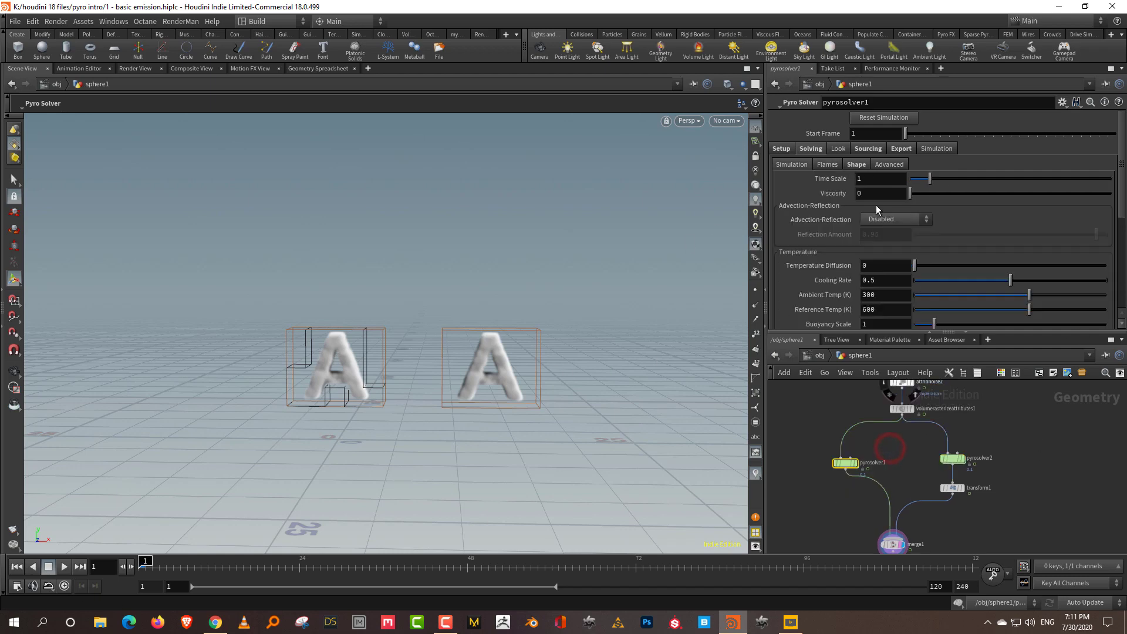
pyautogui.click(855, 166)
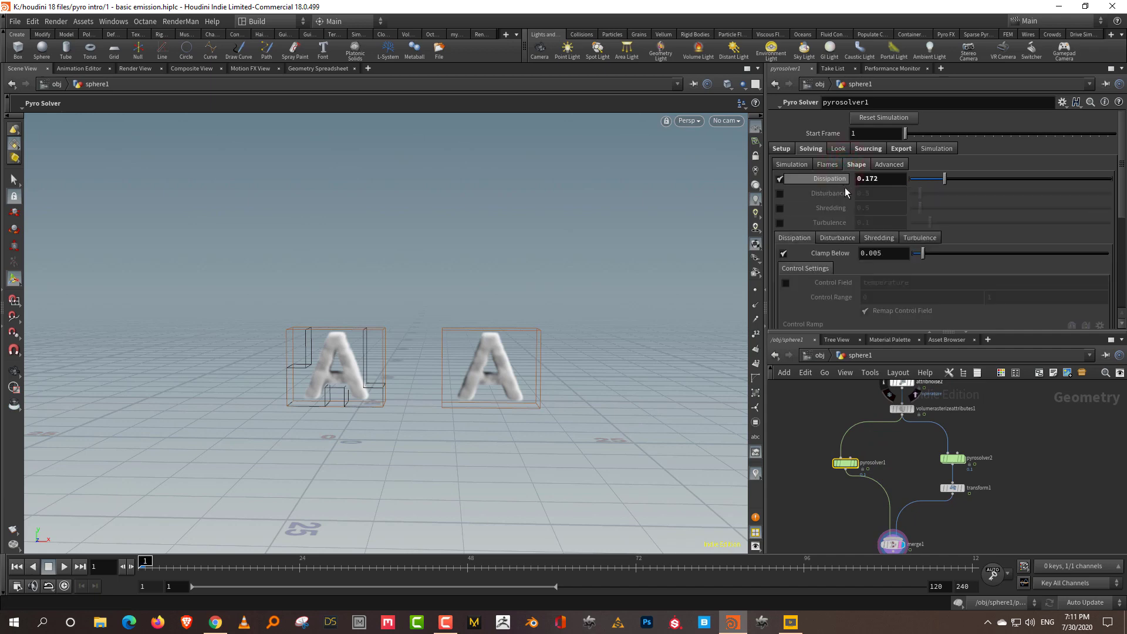
pyautogui.click(1030, 431)
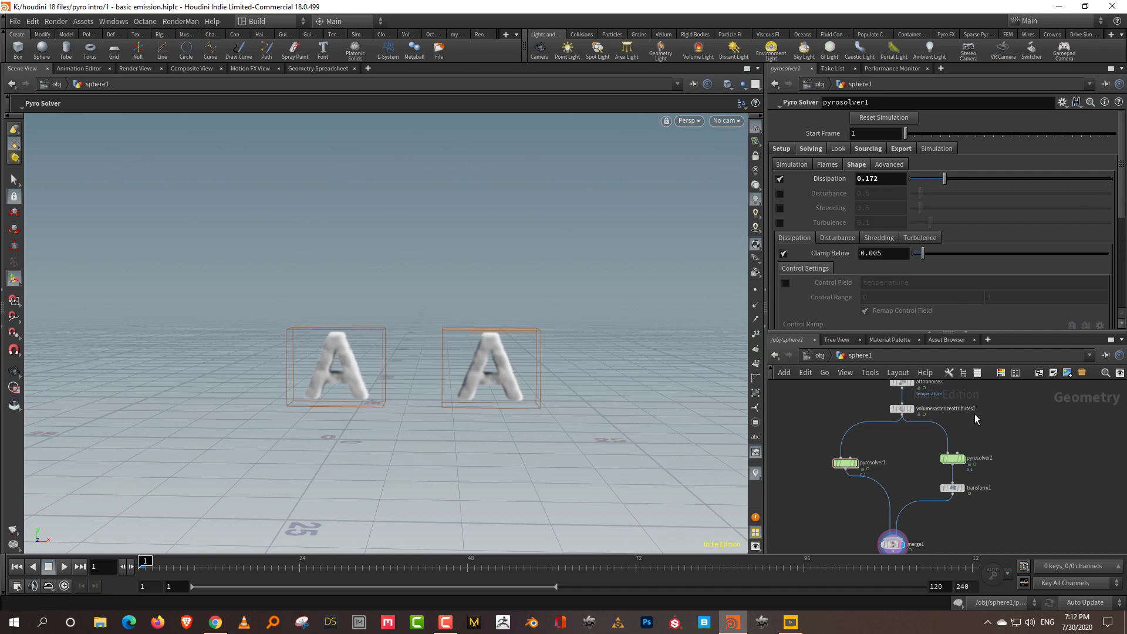
# Raise pyrosolver2's Dissipation to 0.874, play the smoke, then rewind to frame 1.
pyautogui.click(952, 459)
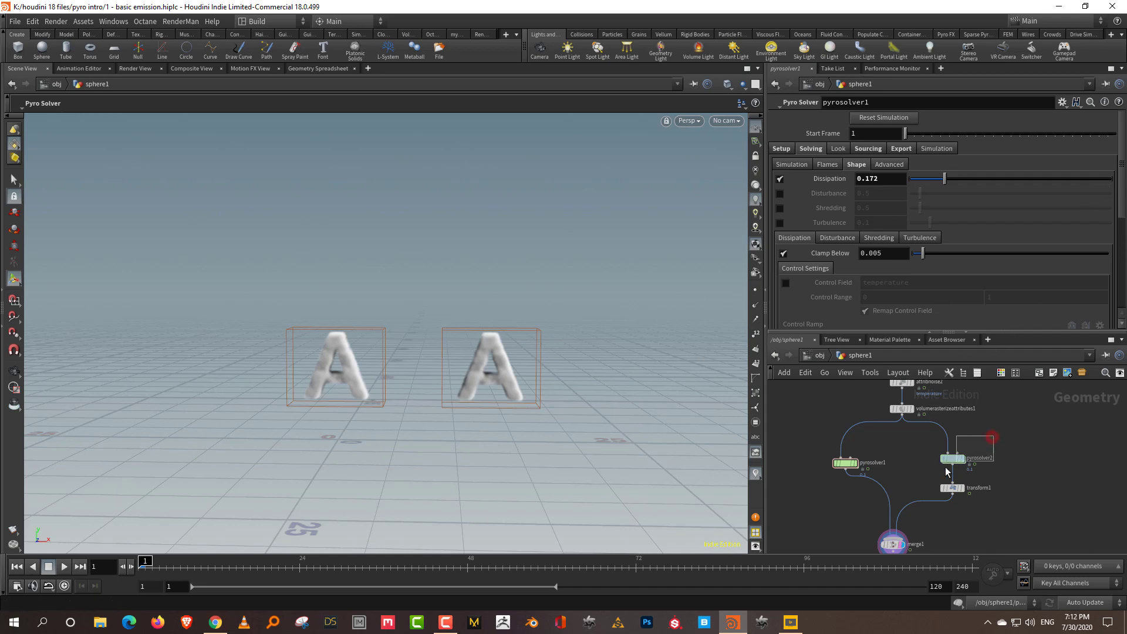
pyautogui.click(1087, 181)
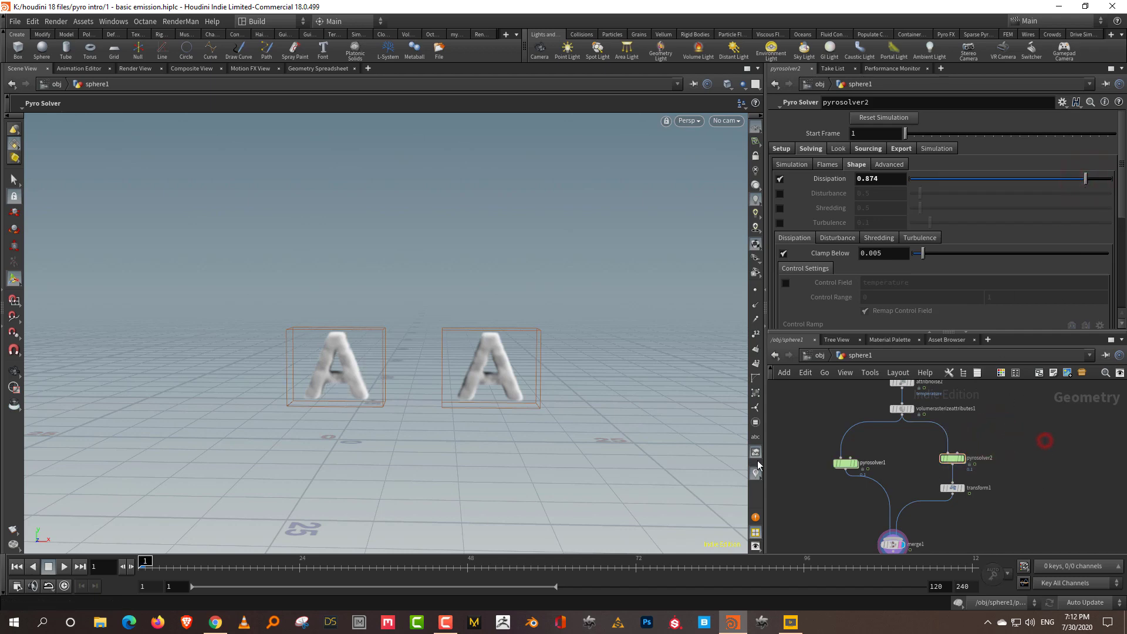
pyautogui.click(63, 567)
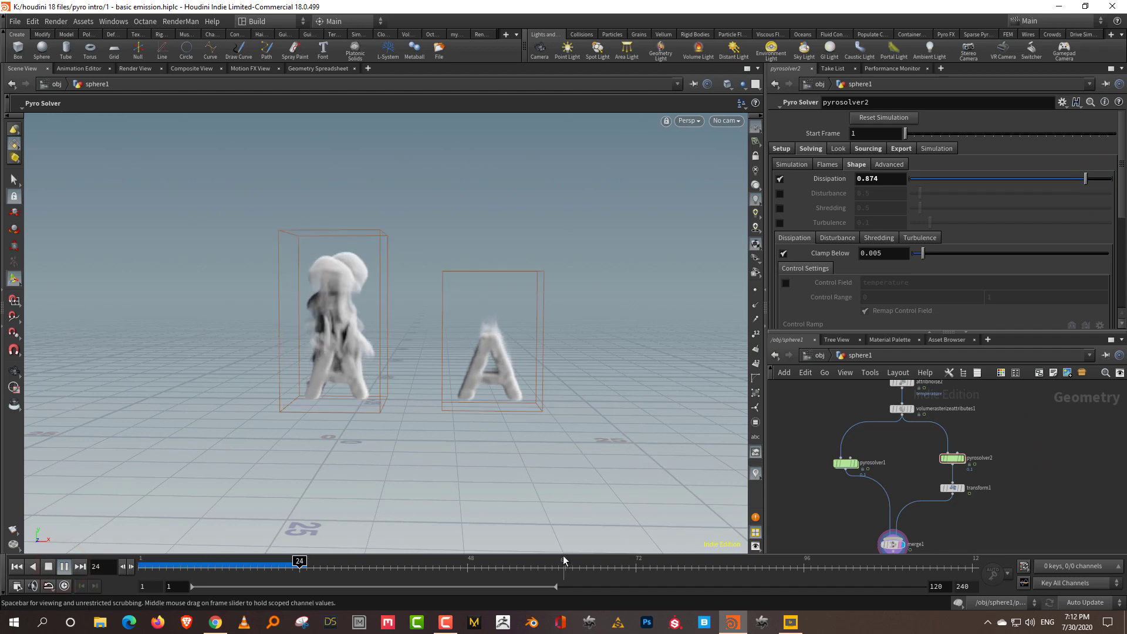
pyautogui.hotkey('ctrl', 'Up')
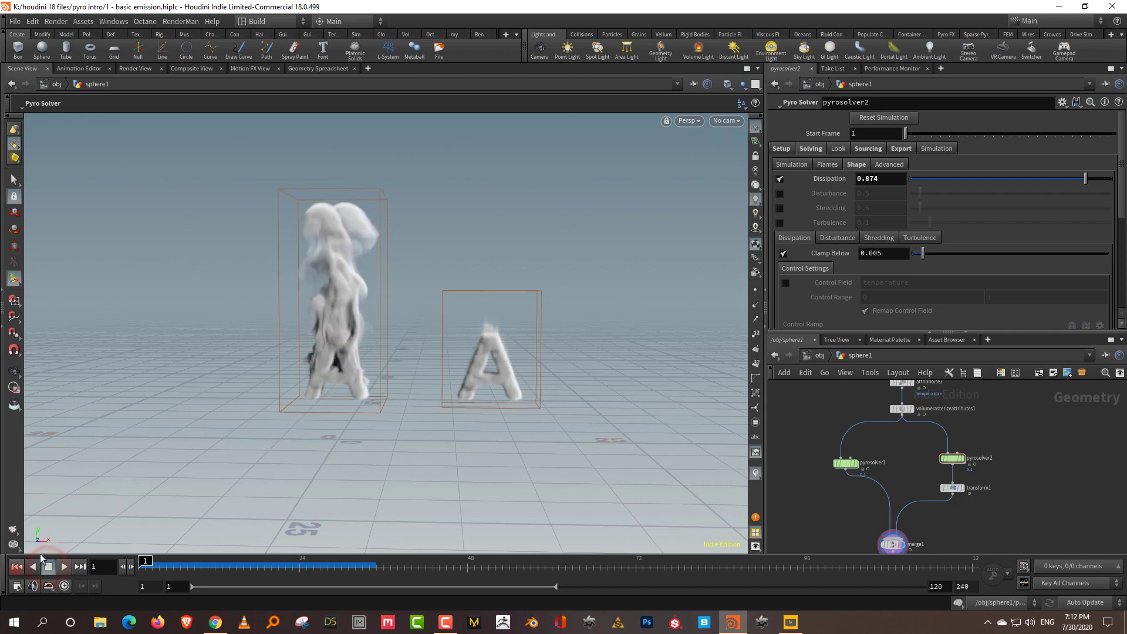
# Copy pyrosolver1's Voxel Size and paste it as a relative reference onto pyrosolver2's Voxel Size.
pyautogui.click(875, 450)
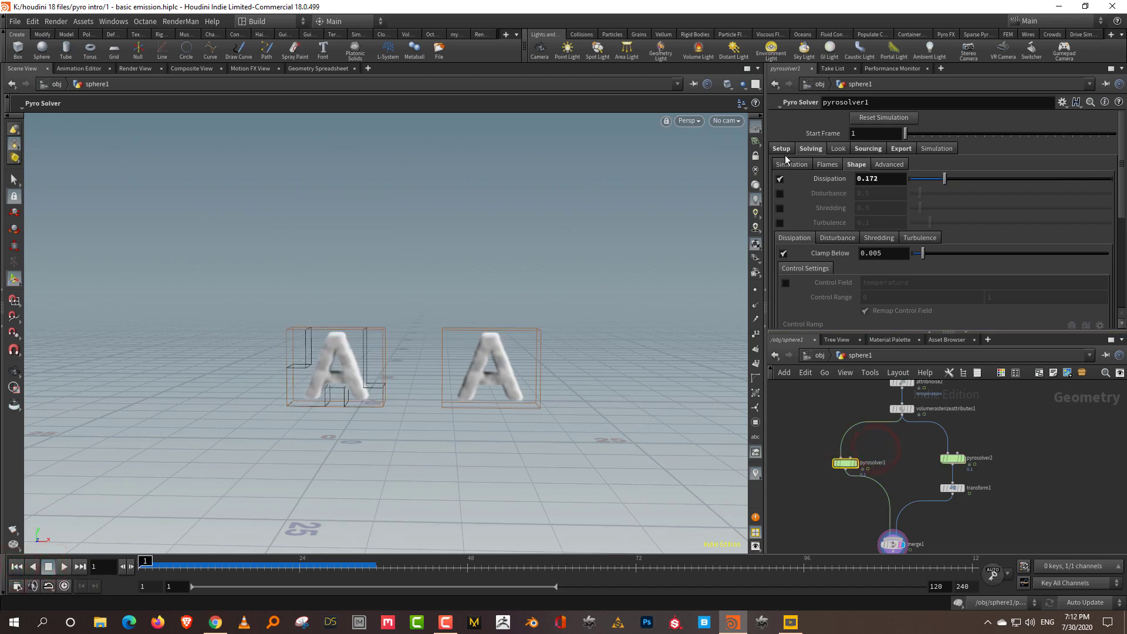
pyautogui.click(781, 149)
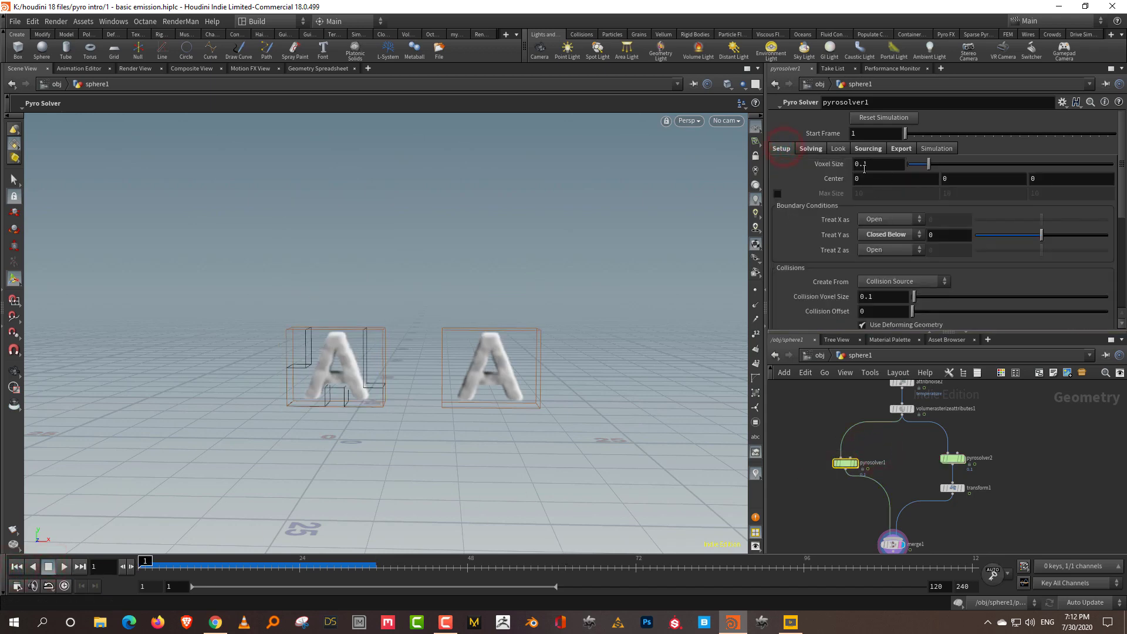
pyautogui.rightClick(826, 167)
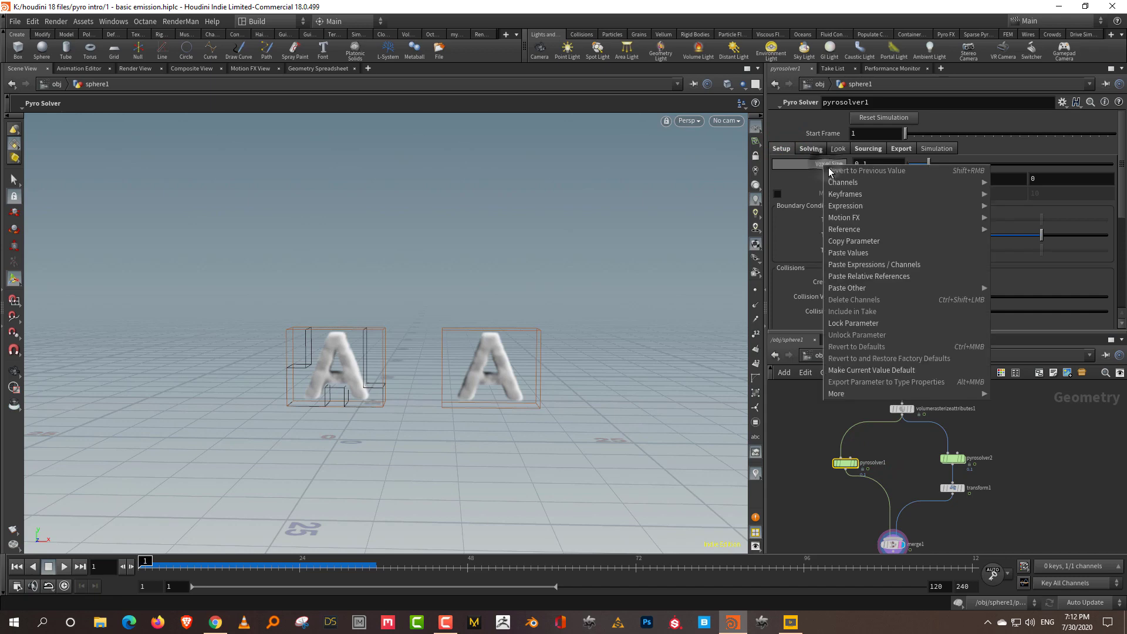
pyautogui.click(845, 234)
pyautogui.moveTo(997, 435); pyautogui.dragTo(910, 467)
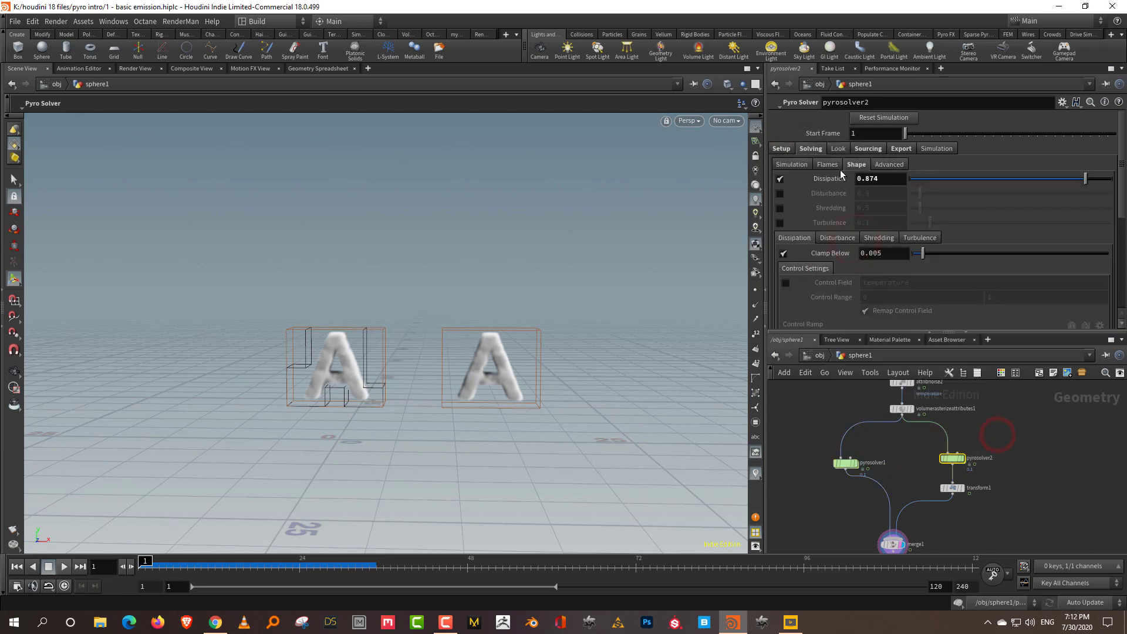
pyautogui.click(782, 149)
pyautogui.rightClick(829, 164)
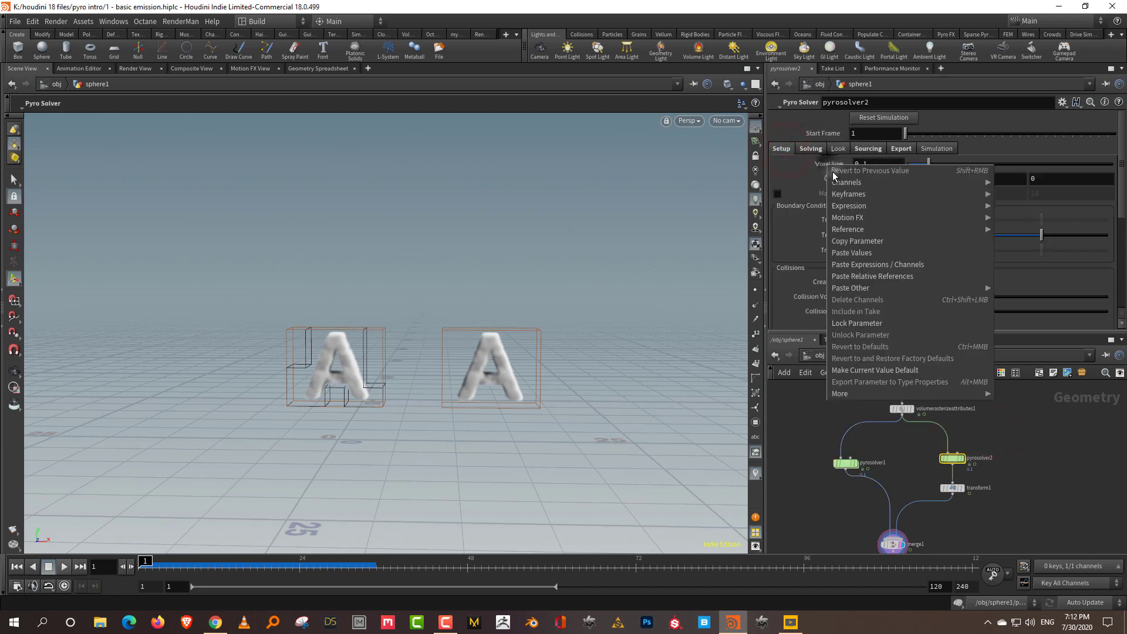
pyautogui.click(873, 276)
# Set pyrosolver1's Voxel Size to 0.15 and play the simulation.
pyautogui.moveTo(802, 430); pyautogui.dragTo(866, 473)
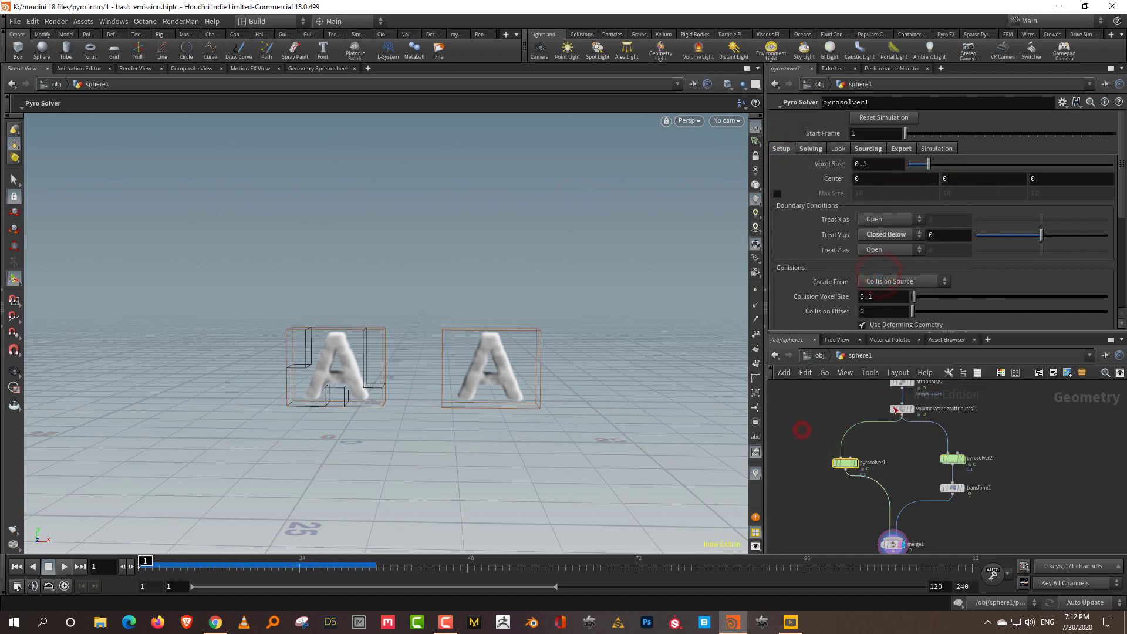
pyautogui.click(899, 165)
pyautogui.write('5')
pyautogui.press('Return')
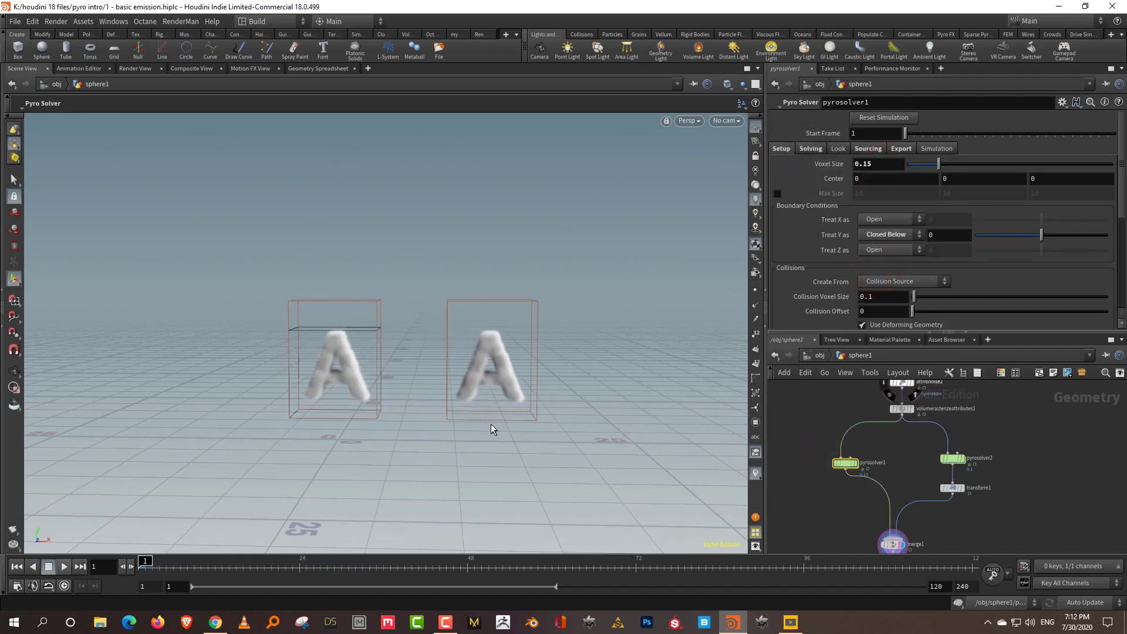
pyautogui.click(64, 568)
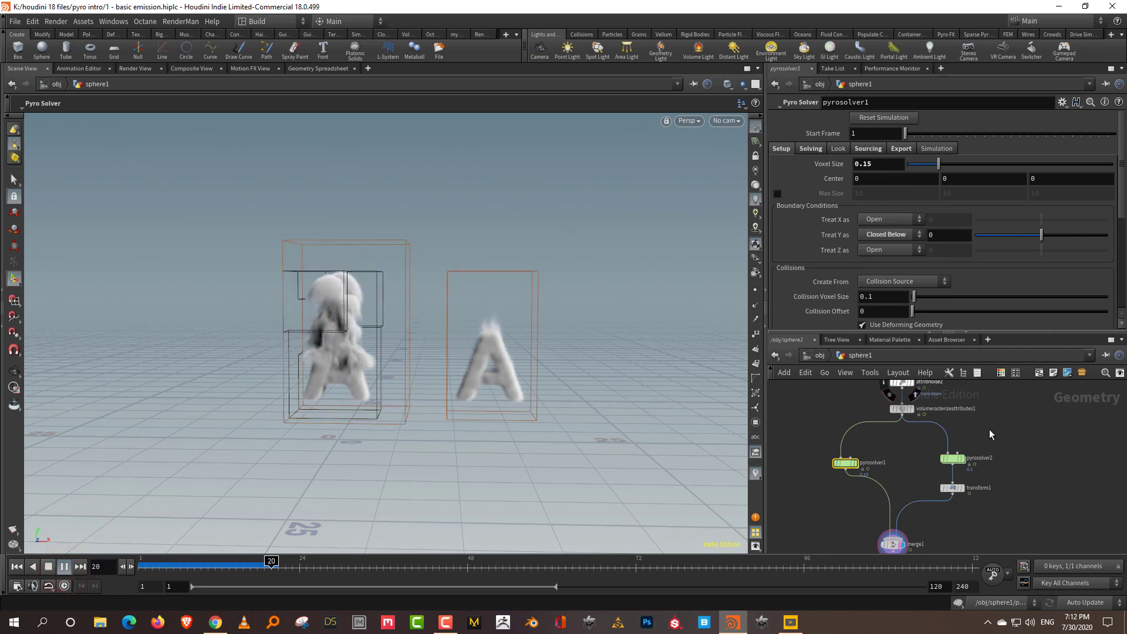
pyautogui.click(1053, 414)
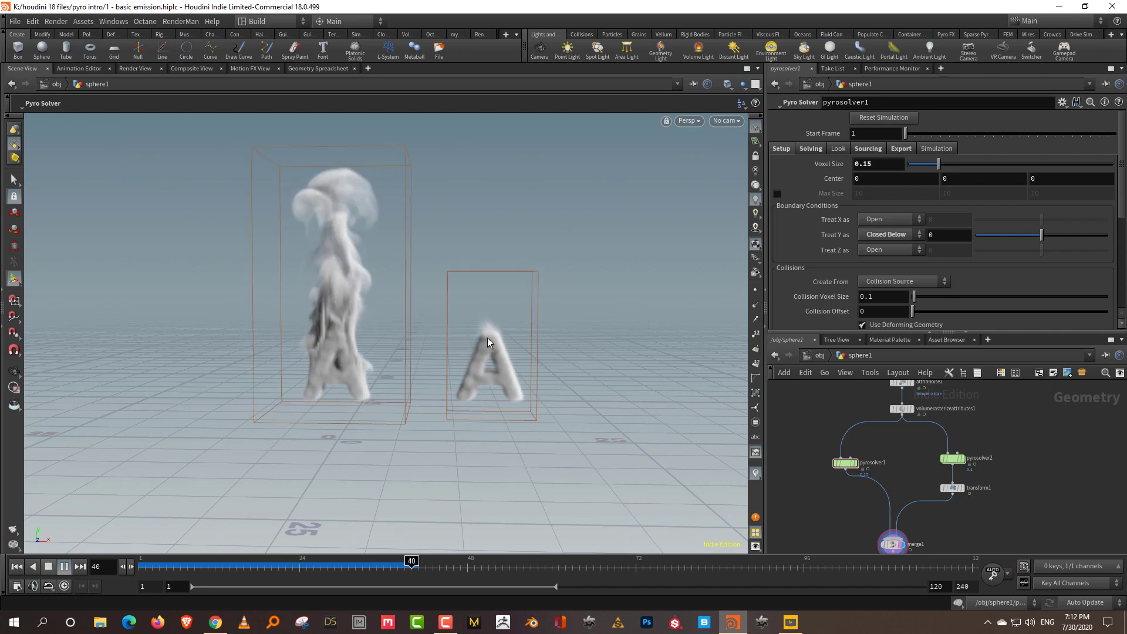
# Enable a temperature Control Field for pyrosolver2's Dissipation and preview the smoke from frame 1.
pyautogui.click(64, 567)
pyautogui.click(16, 567)
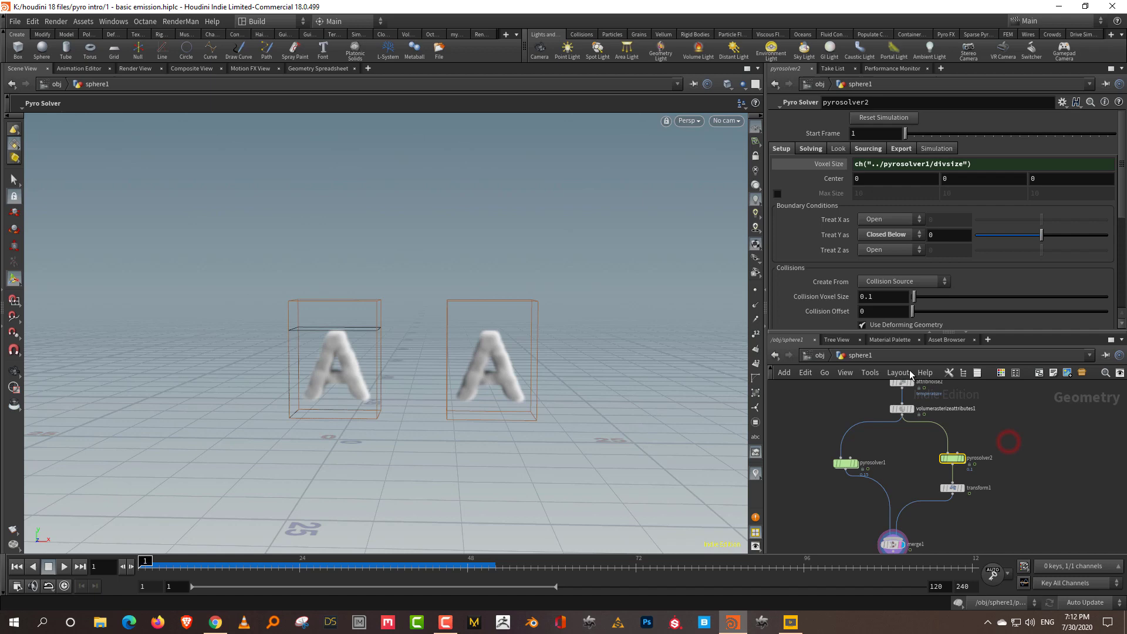
pyautogui.click(883, 442)
pyautogui.press('Right')
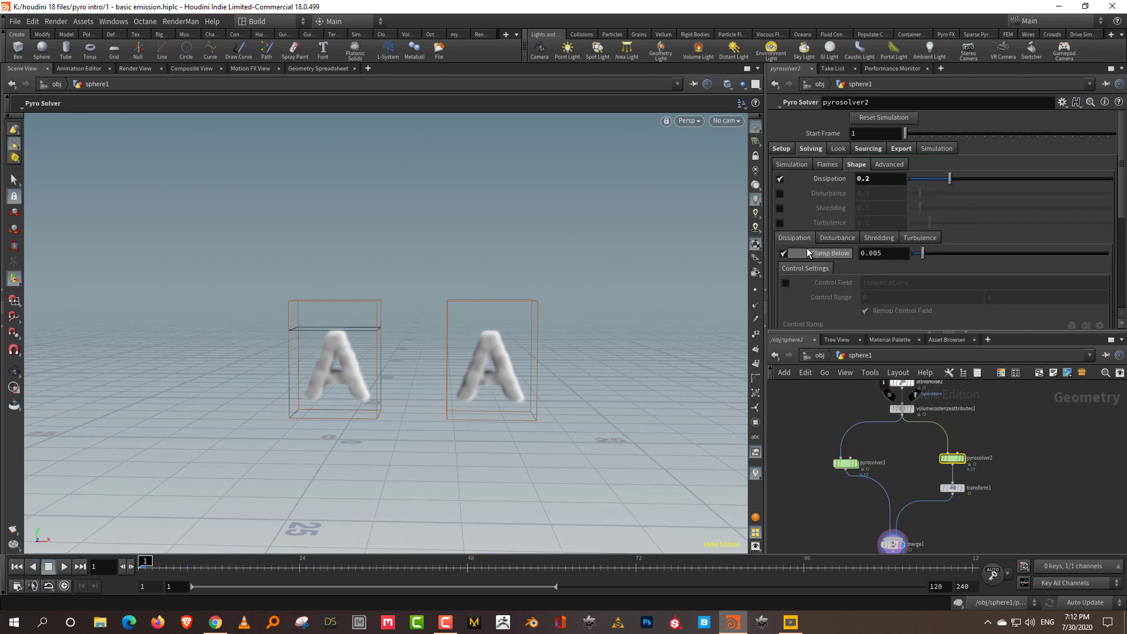
pyautogui.moveTo(1120, 202); pyautogui.dragTo(1074, 237)
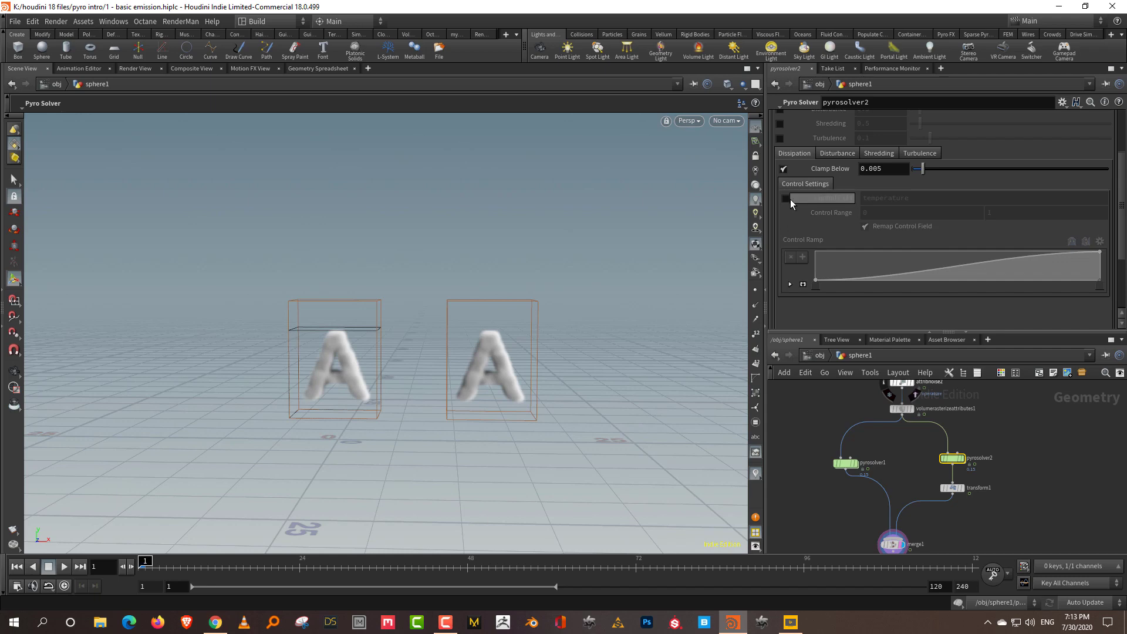
pyautogui.click(992, 437)
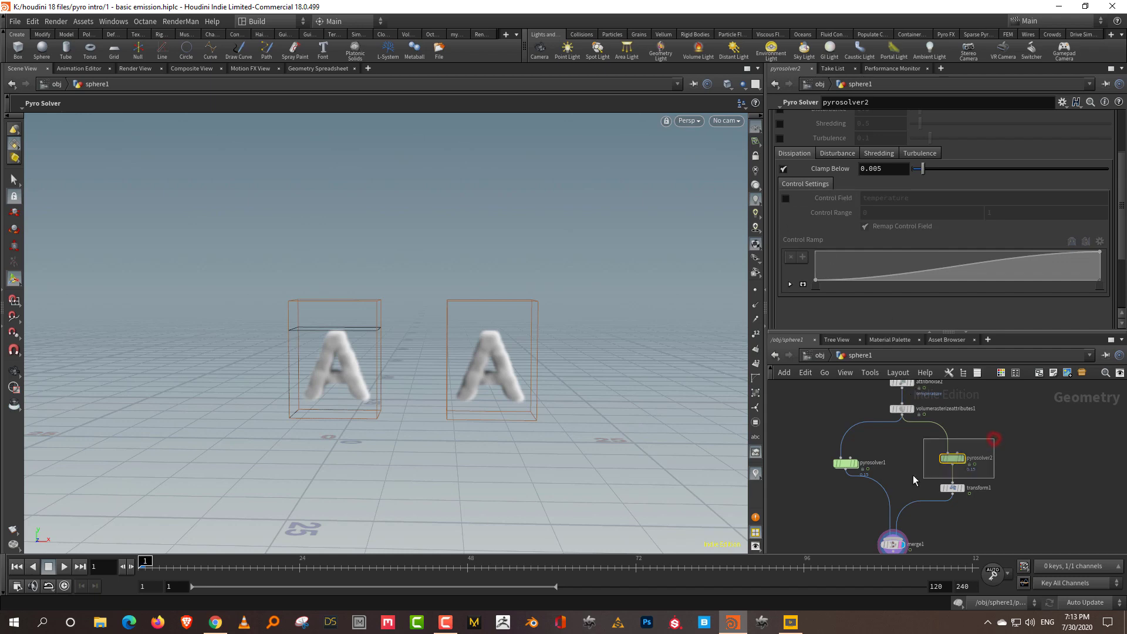
pyautogui.click(784, 199)
pyautogui.click(1041, 429)
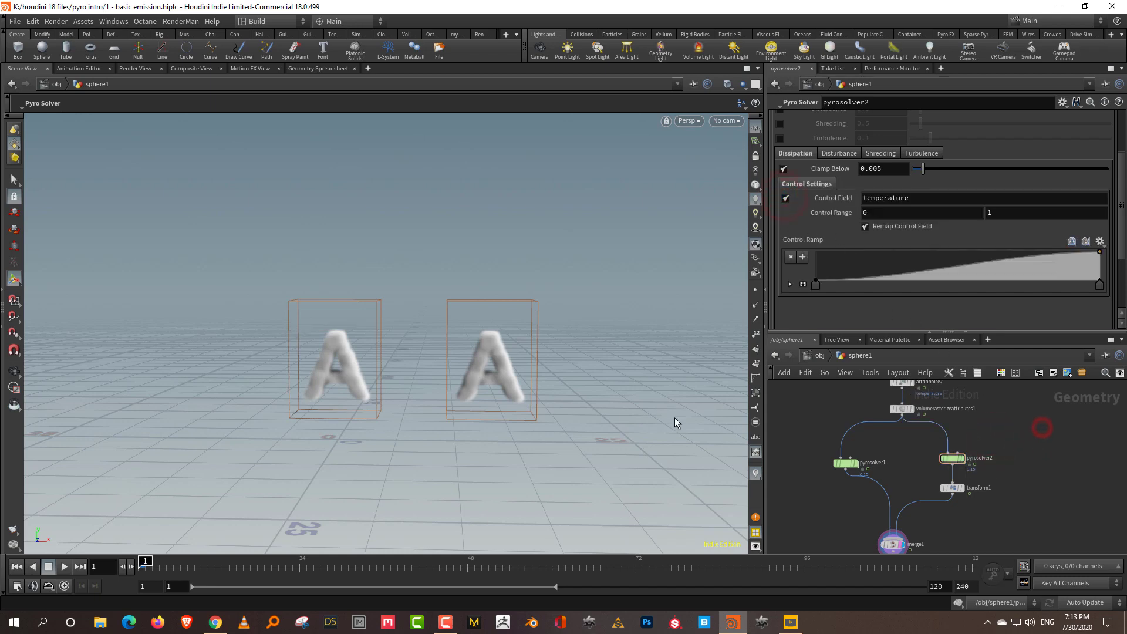
pyautogui.click(64, 566)
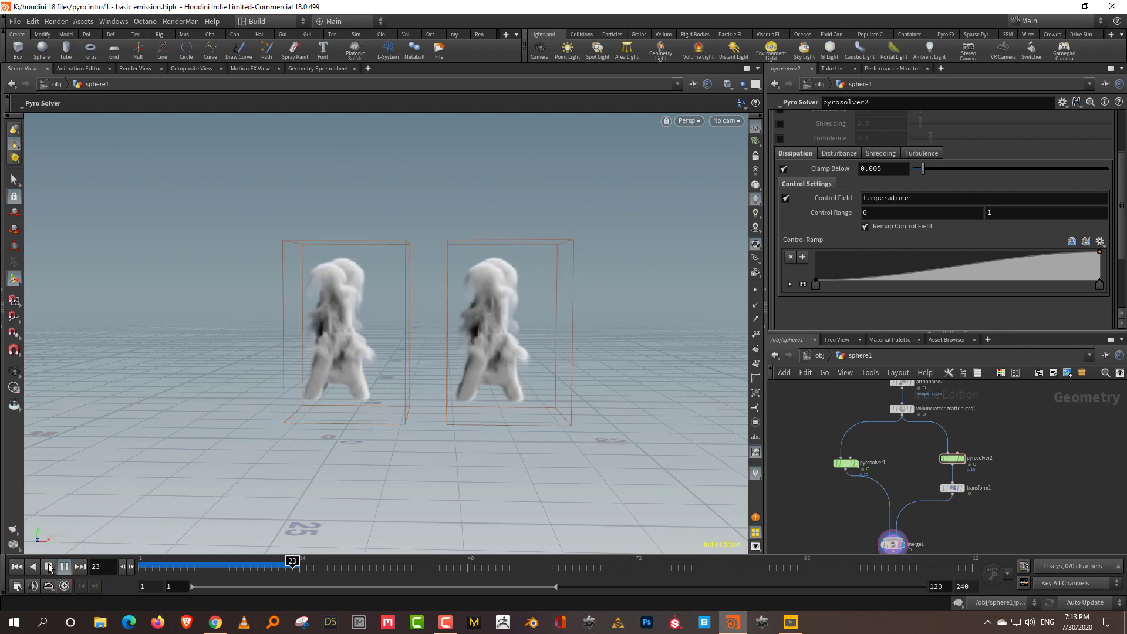
pyautogui.click(50, 566)
pyautogui.click(17, 567)
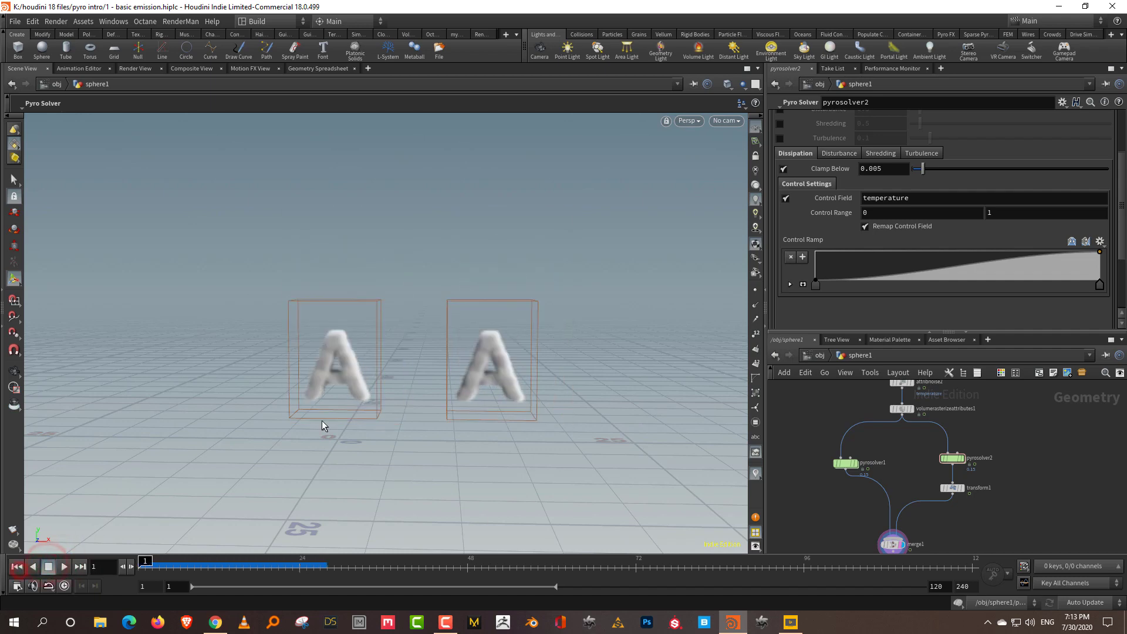
# Set the control range maximum to 0.2, then replay and rewind to frame 1.
pyautogui.click(1008, 215)
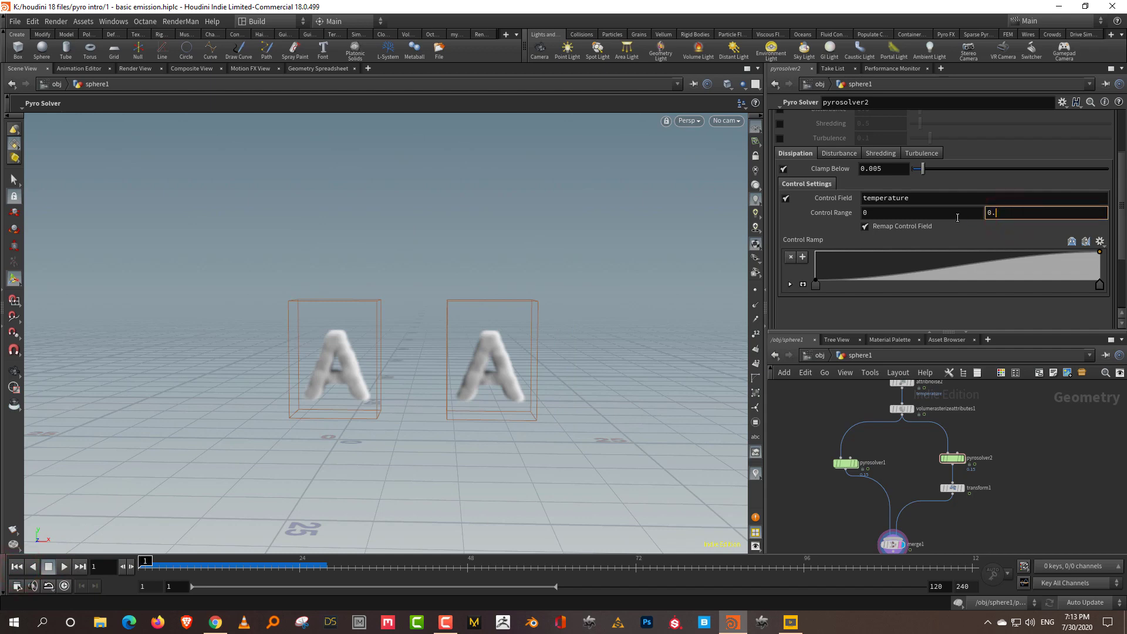
pyautogui.press('Return')
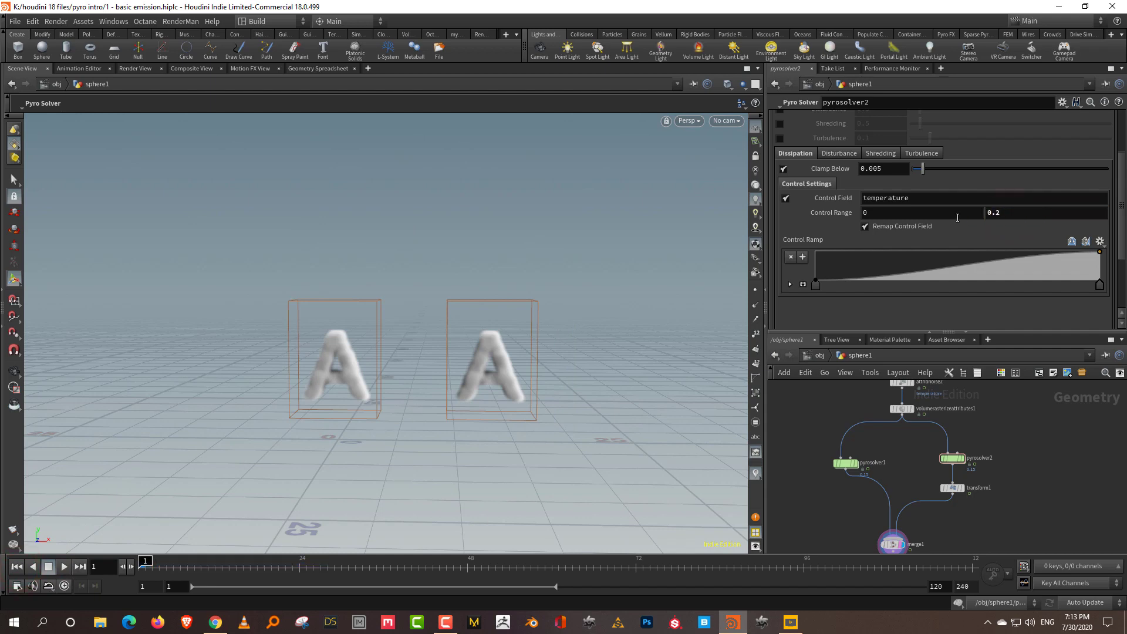
pyautogui.click(66, 566)
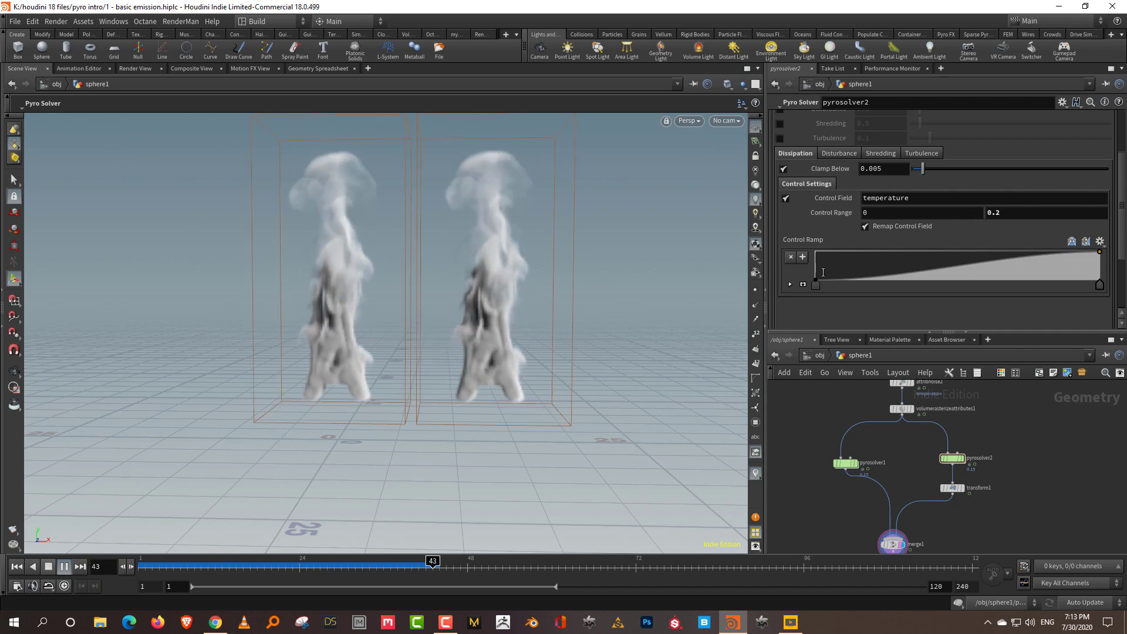
pyautogui.click(48, 565)
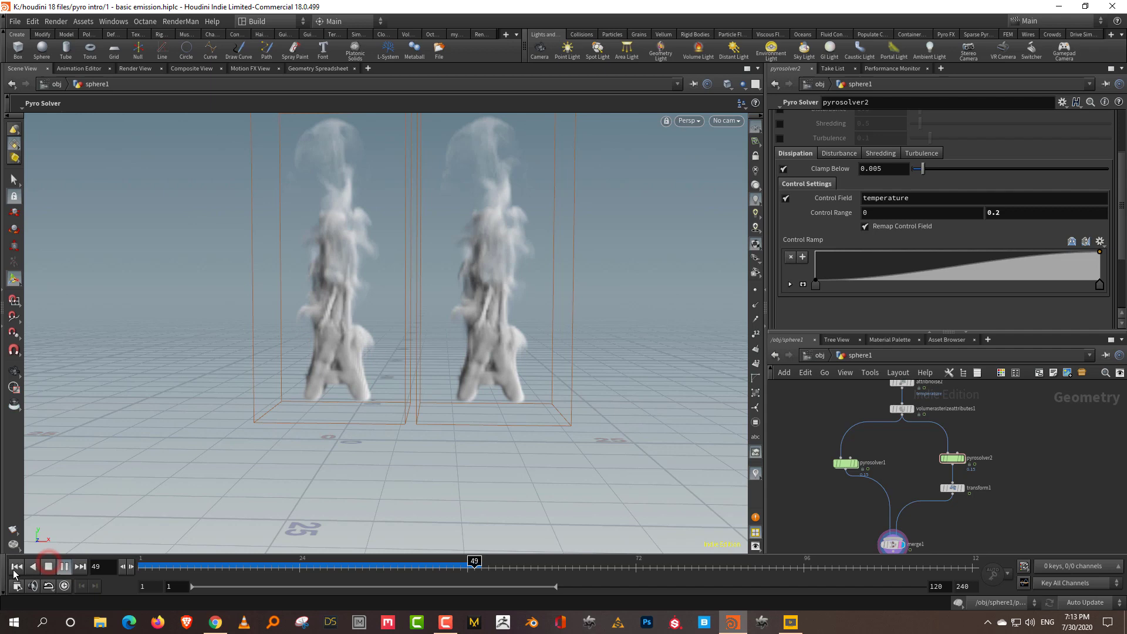
pyautogui.click(16, 567)
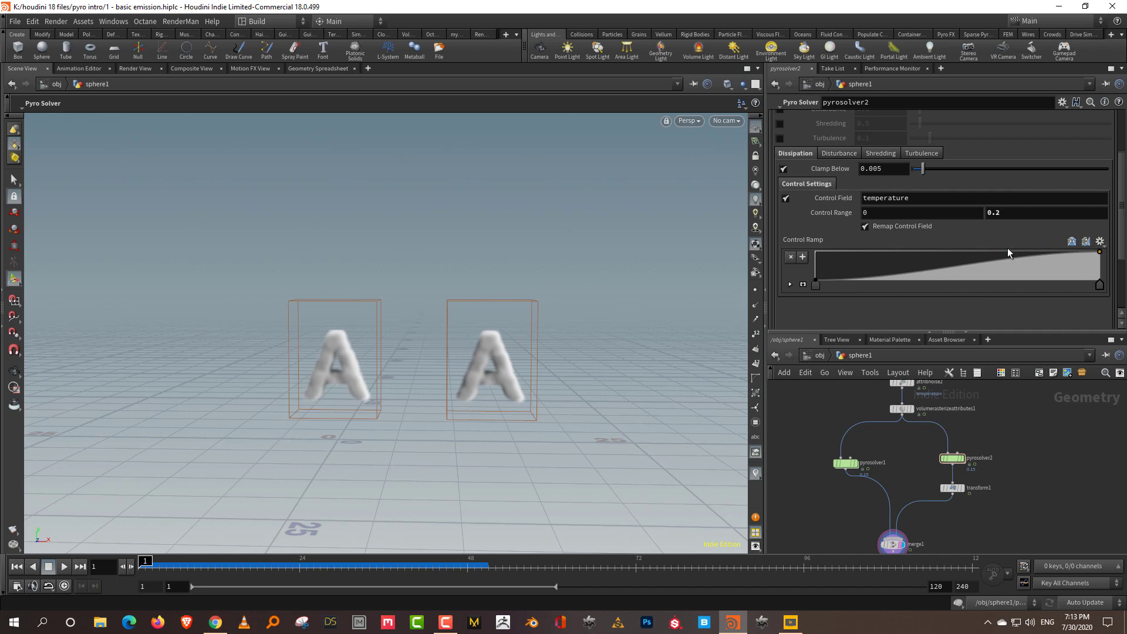
# Change the dissipation control range maximum to 1.
pyautogui.click(1006, 211)
pyautogui.write('1')
pyautogui.press('Return')
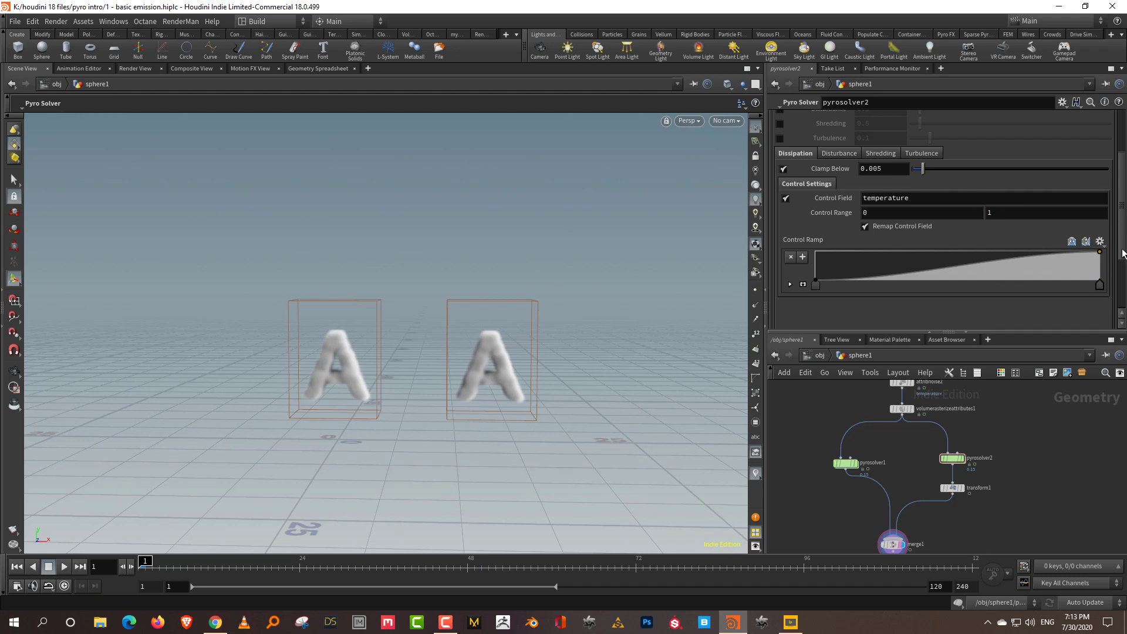
# Reverse pyrosolver1's temperature dissipation ramp and start playing the simulation.
pyautogui.click(868, 453)
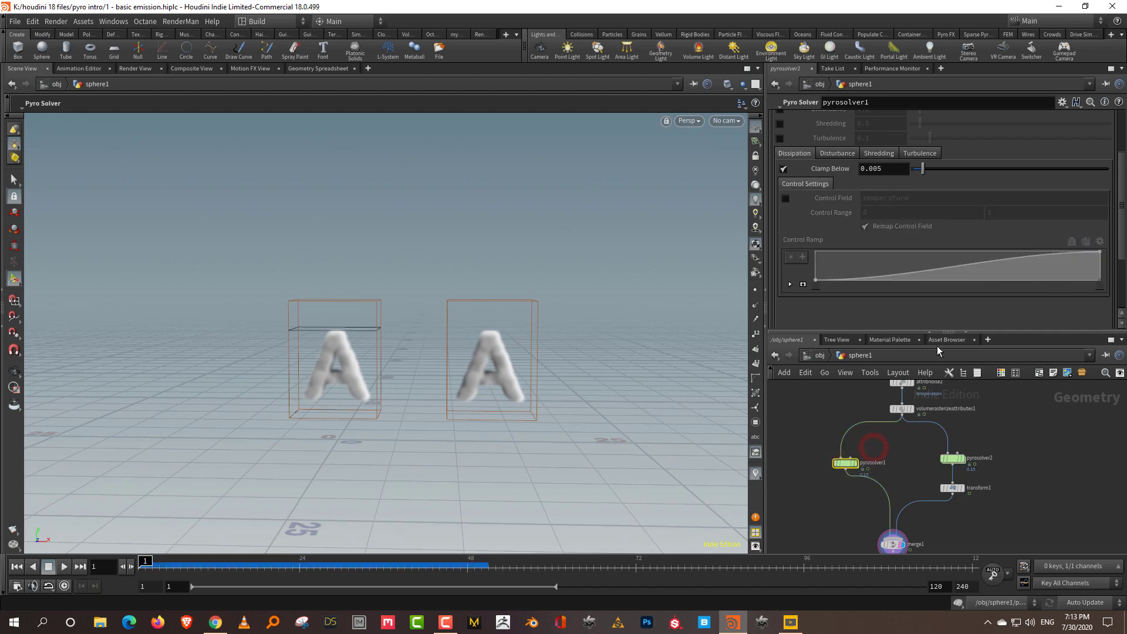
pyautogui.click(787, 198)
pyautogui.click(786, 199)
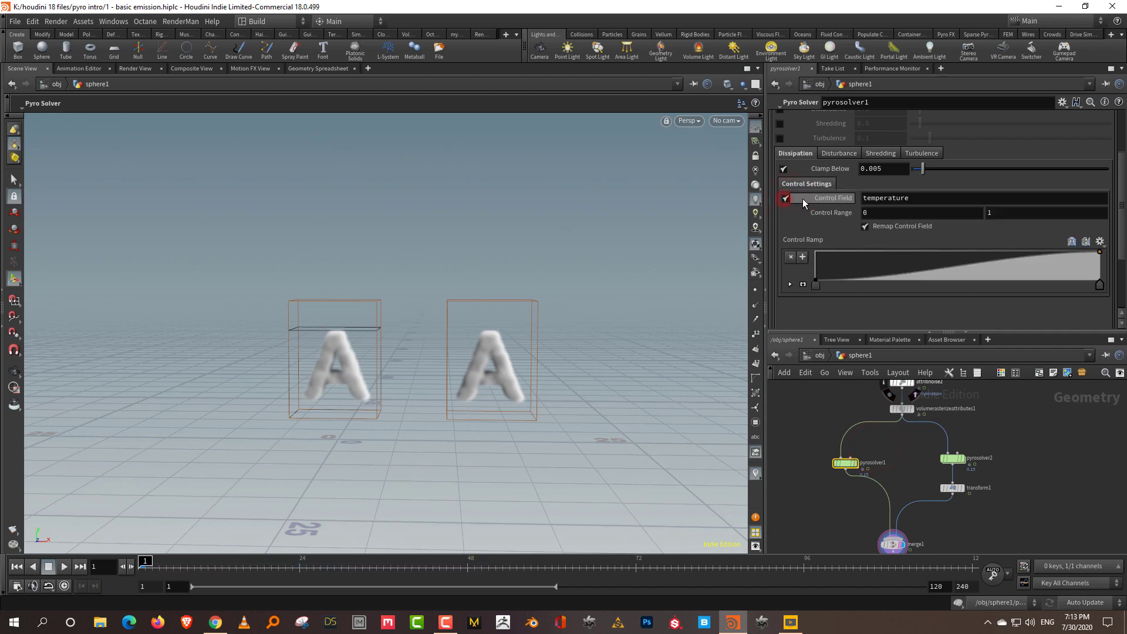
pyautogui.click(1072, 241)
pyautogui.click(1056, 428)
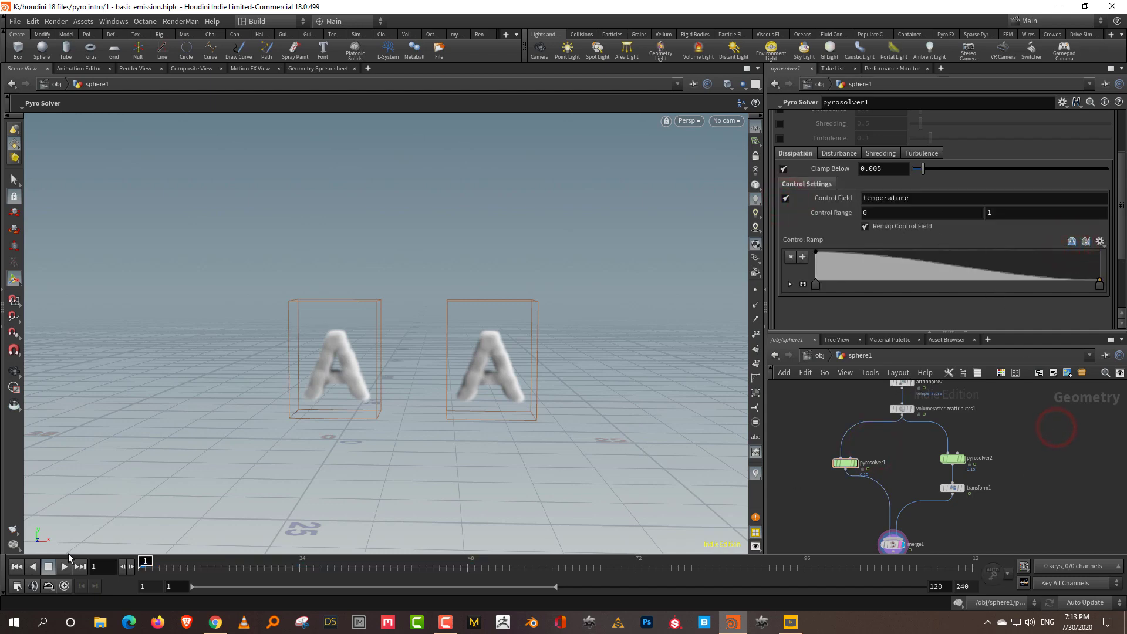
pyautogui.click(64, 566)
pyautogui.click(1050, 440)
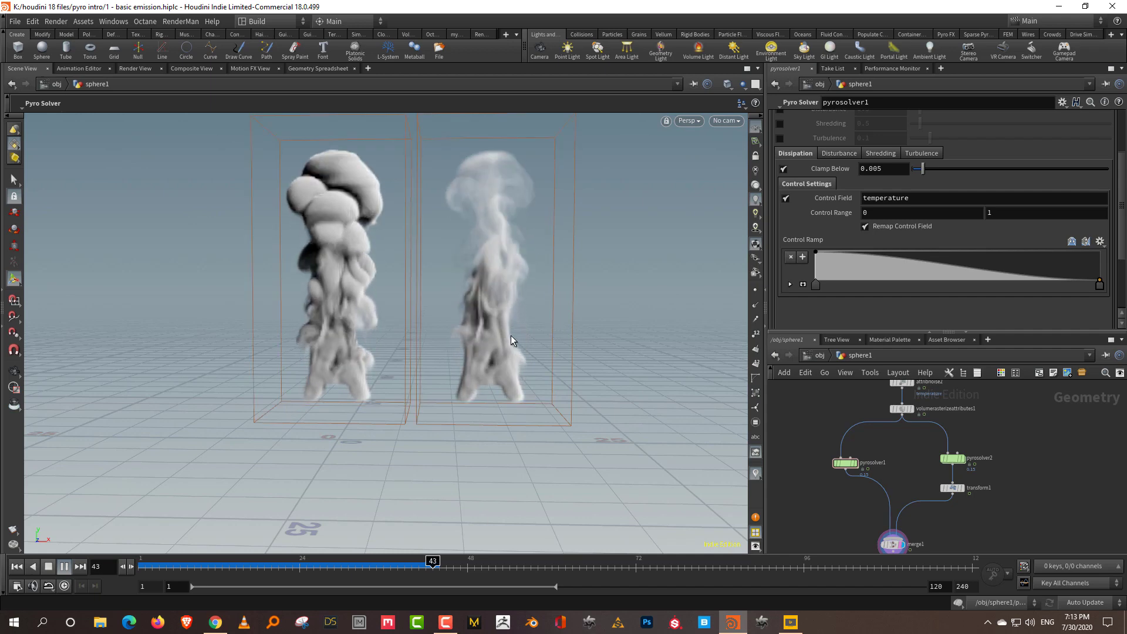
# Add ramp points that steepen both solvers' dissipation ramps, then replay from frame 1.
pyautogui.keyDown('alt'); pyautogui.moveTo(511, 338); pyautogui.dragTo(433, 275, button='right'); pyautogui.keyUp('alt')
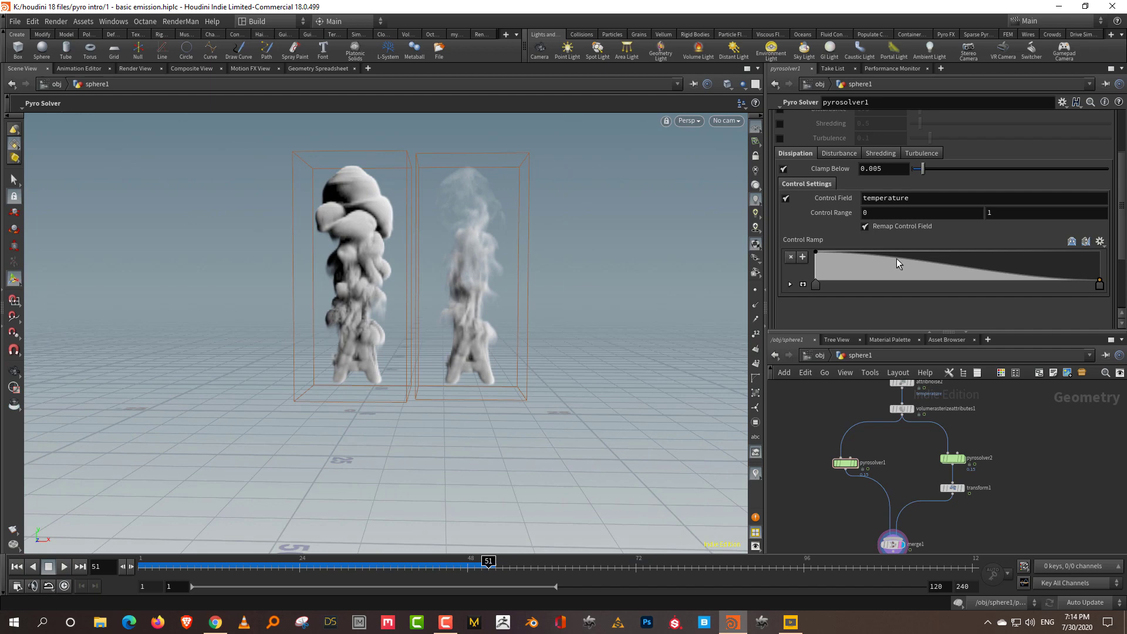
pyautogui.moveTo(897, 258); pyautogui.dragTo(884, 294)
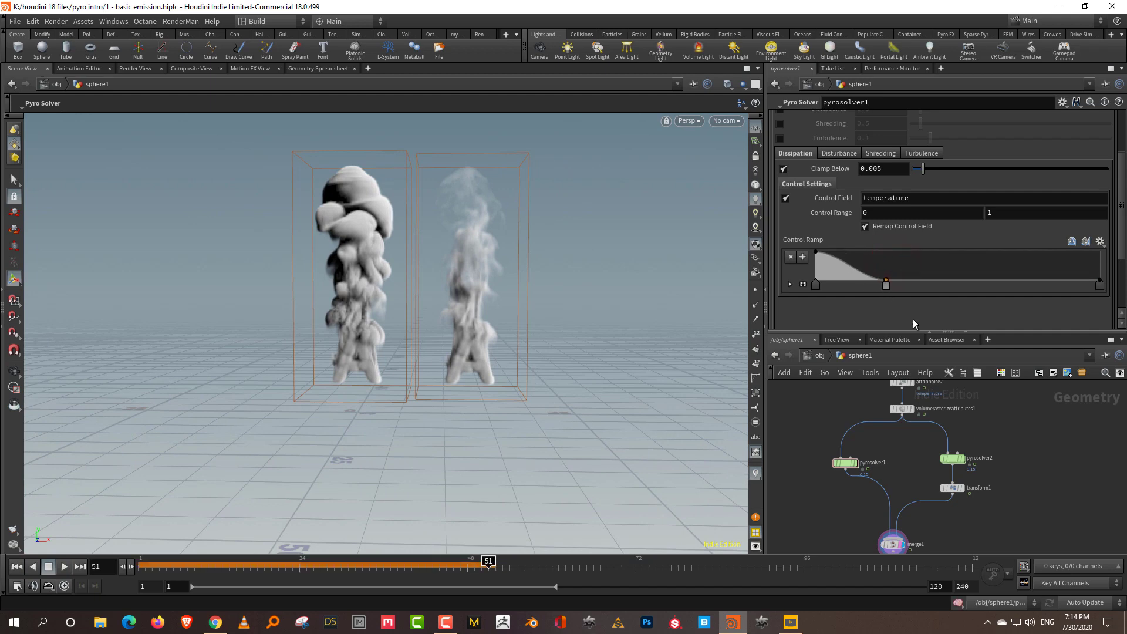
pyautogui.click(956, 459)
pyautogui.moveTo(980, 267); pyautogui.dragTo(1005, 285)
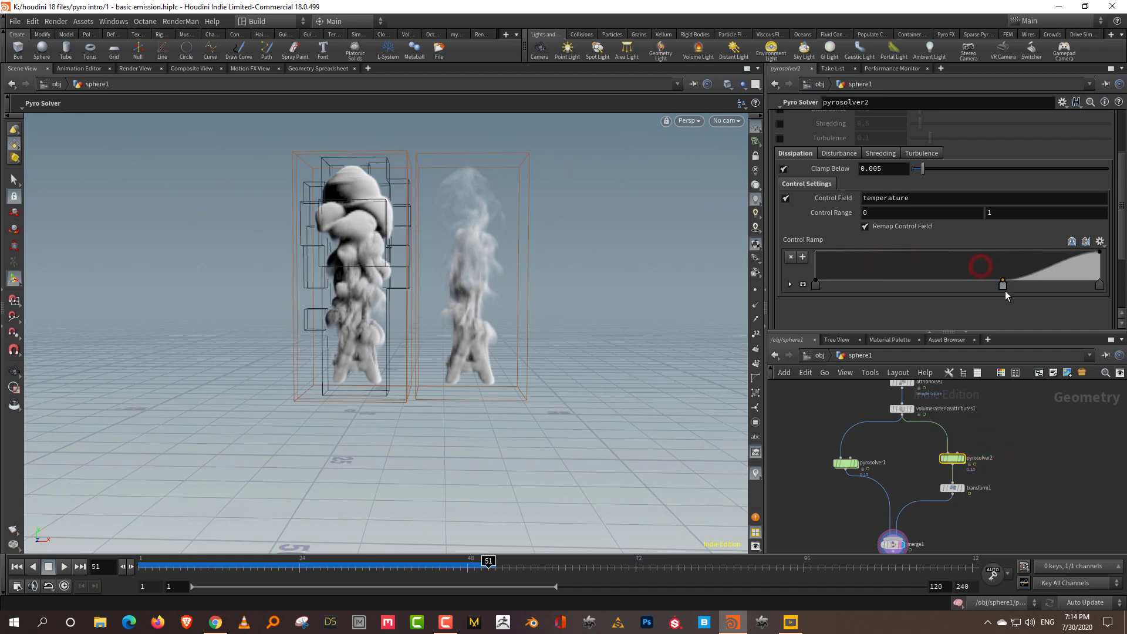
pyautogui.click(1035, 426)
pyautogui.hotkey('ctrl', 'Up')
pyautogui.press('Up')
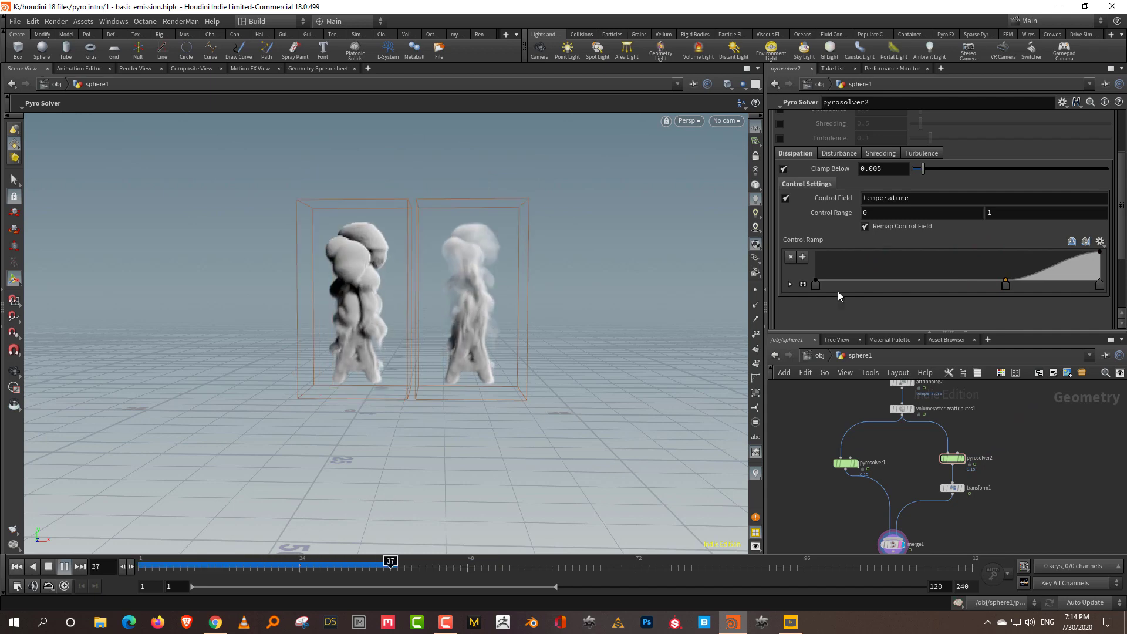
pyautogui.scroll(1, 1088, 167)
pyautogui.scroll(4, 1088, 167)
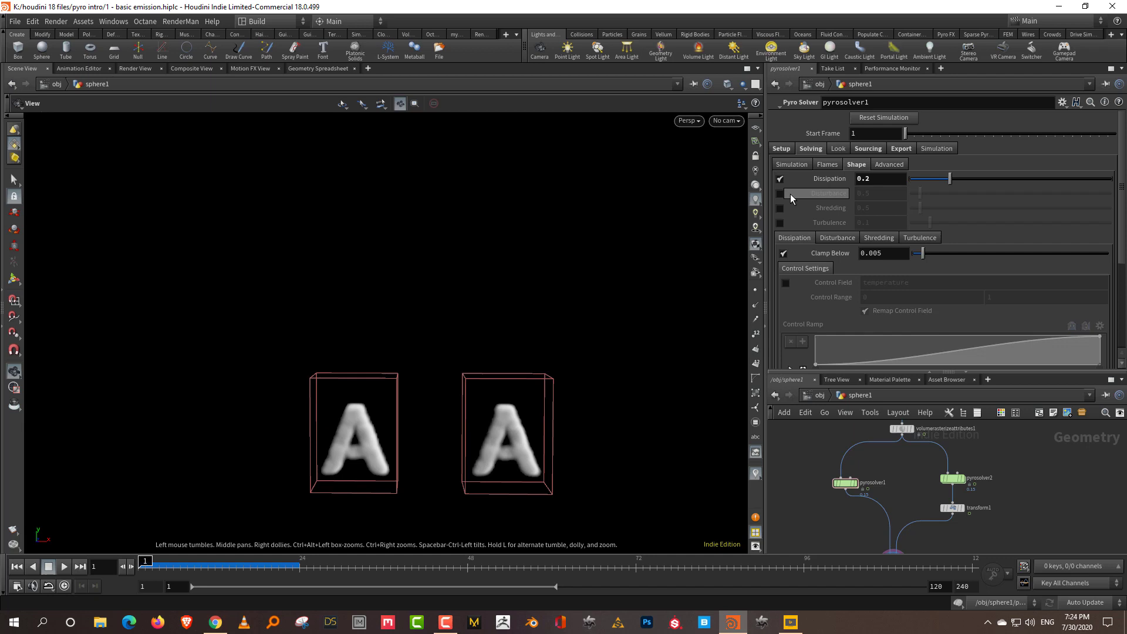
# Enable Disturbance on pyrosolver1, entering 5, then pushing it to 10.
pyautogui.click(779, 193)
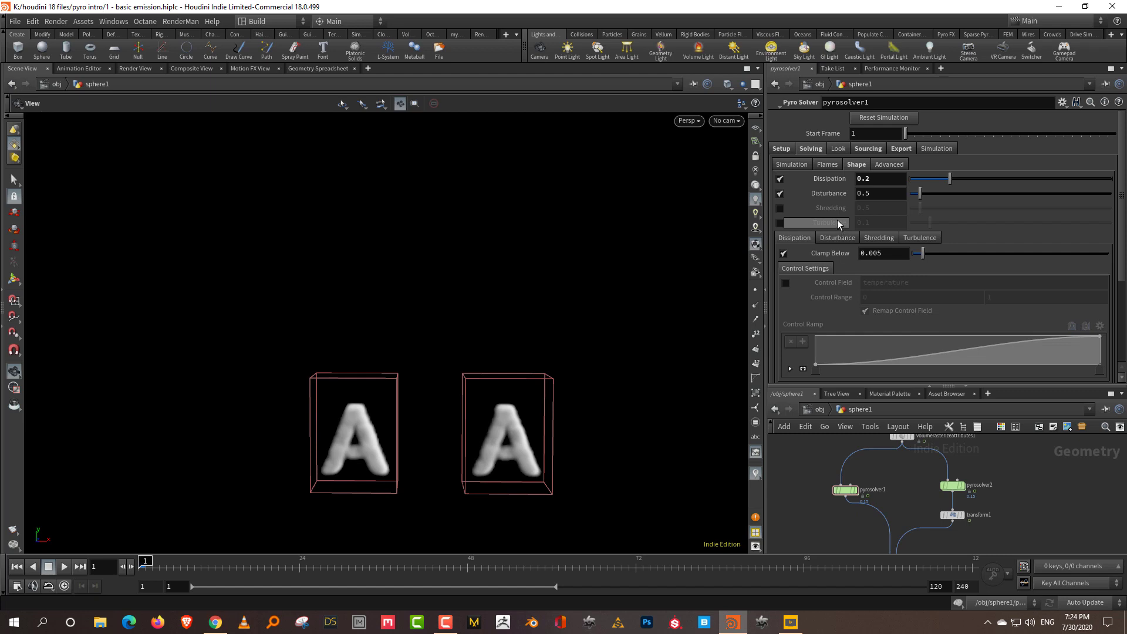
pyautogui.click(878, 195)
pyautogui.write('5')
pyautogui.press('Return')
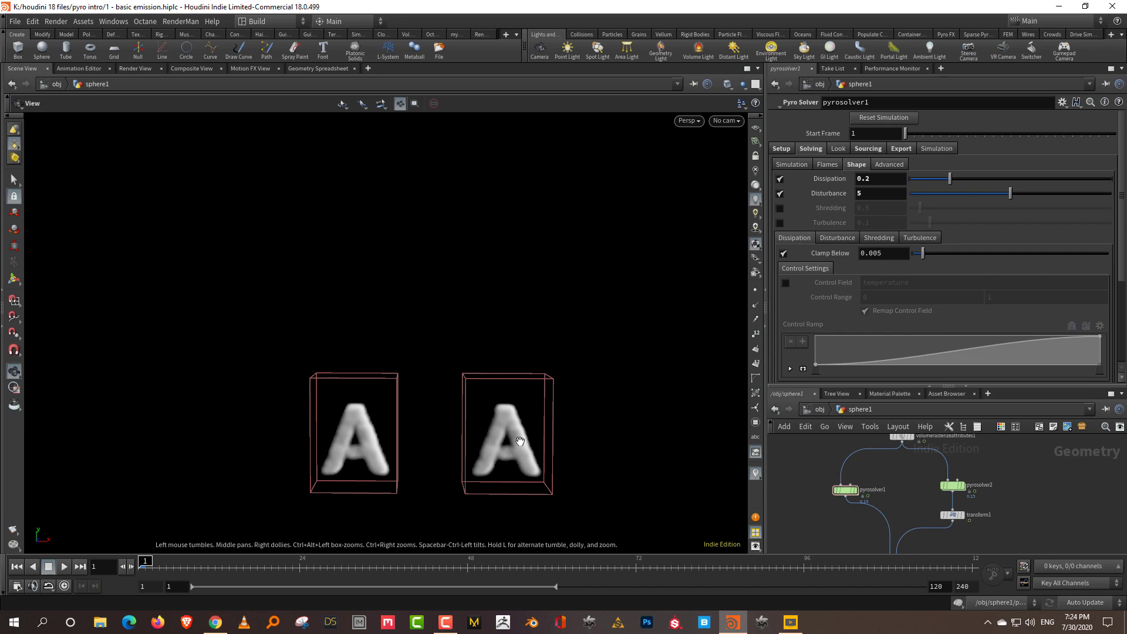
pyautogui.moveTo(1010, 194); pyautogui.dragTo(1062, 195)
# Play the smoke, view pyrosolver2's settings, and replay from the first frame.
pyautogui.click(62, 566)
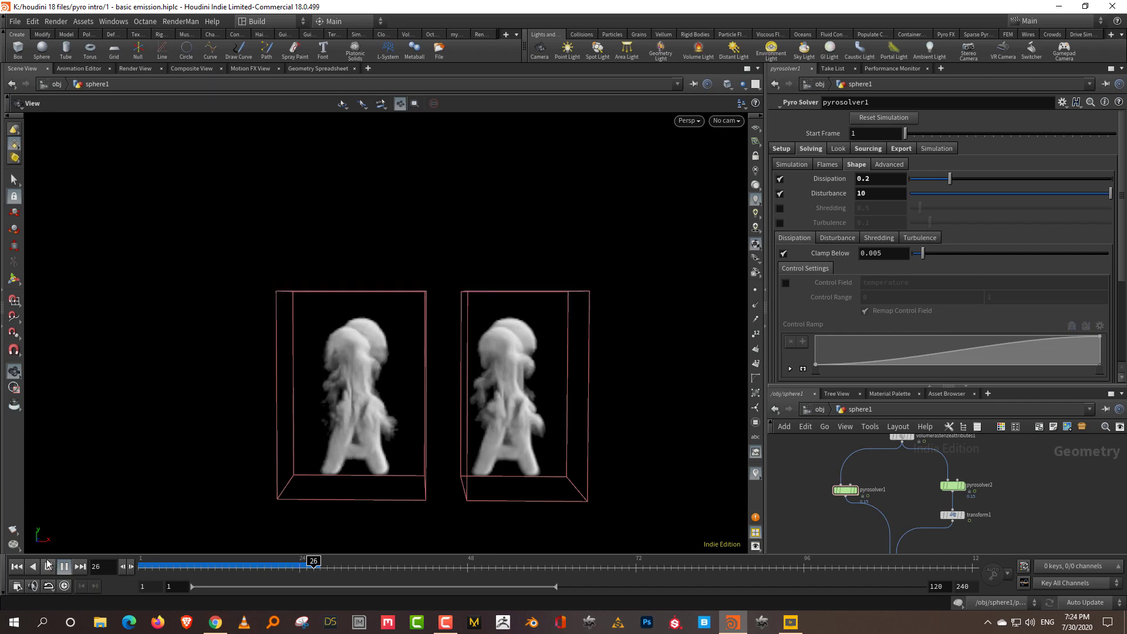
pyautogui.click(48, 565)
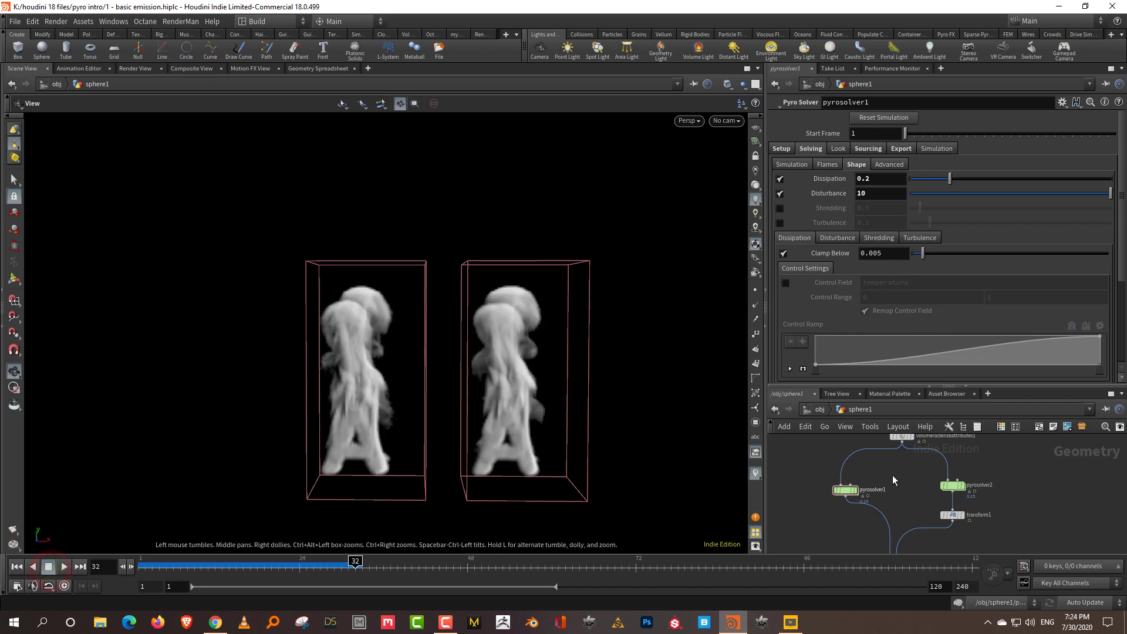
pyautogui.click(953, 485)
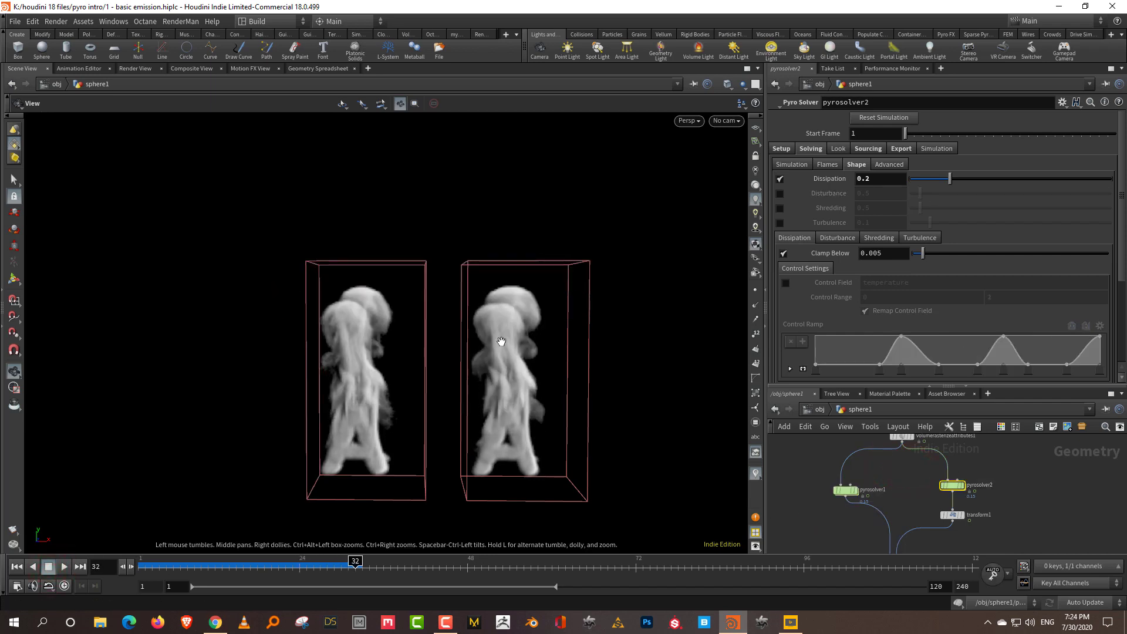
pyautogui.scroll(3, 524, 378)
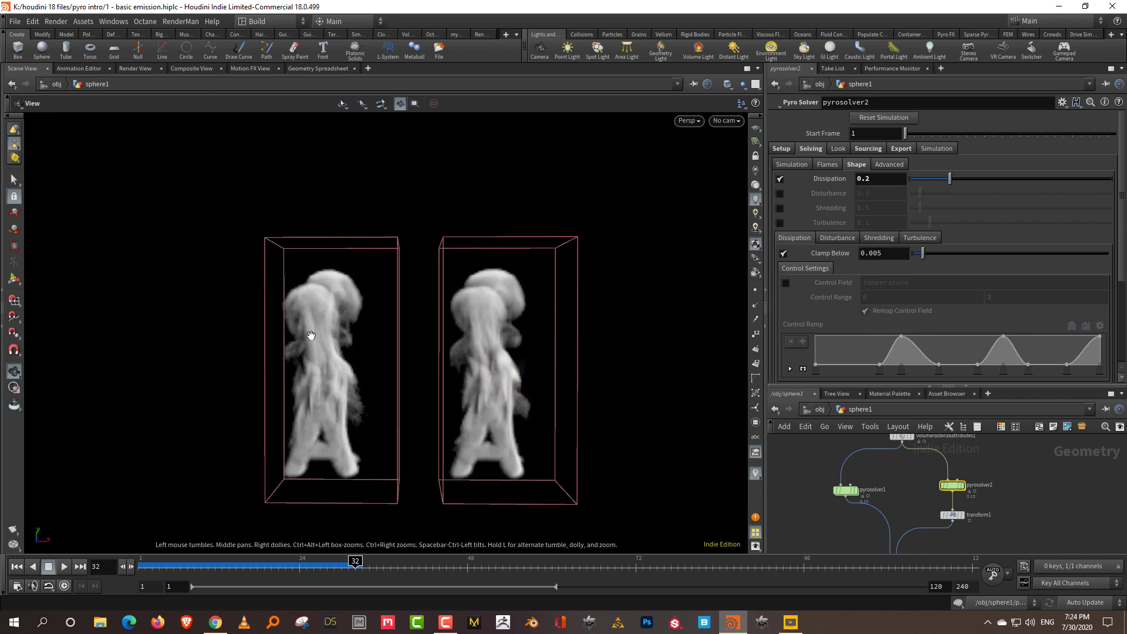
pyautogui.click(152, 570)
pyautogui.click(65, 567)
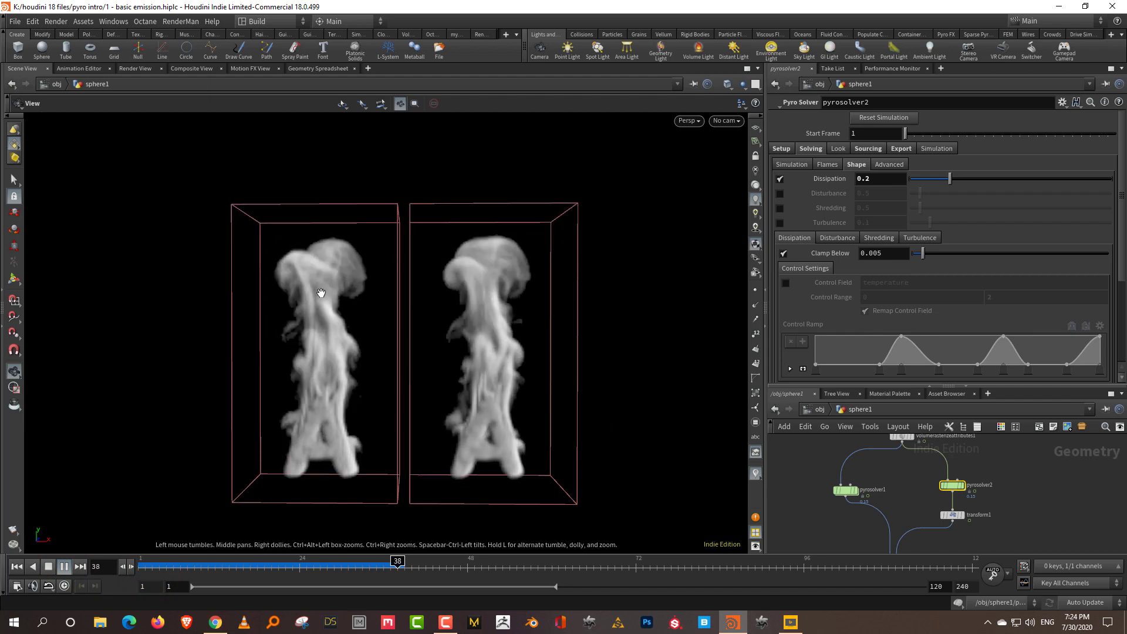
# Set pyrosolver1's Disturbance to 30.
pyautogui.click(50, 568)
pyautogui.click(820, 449)
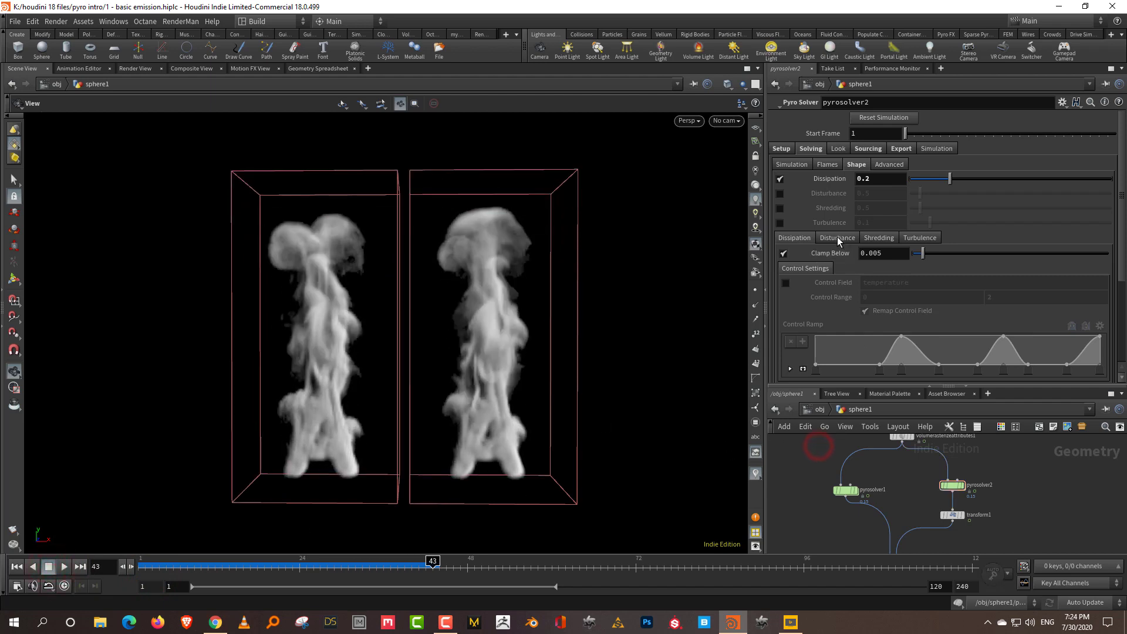
pyautogui.click(837, 237)
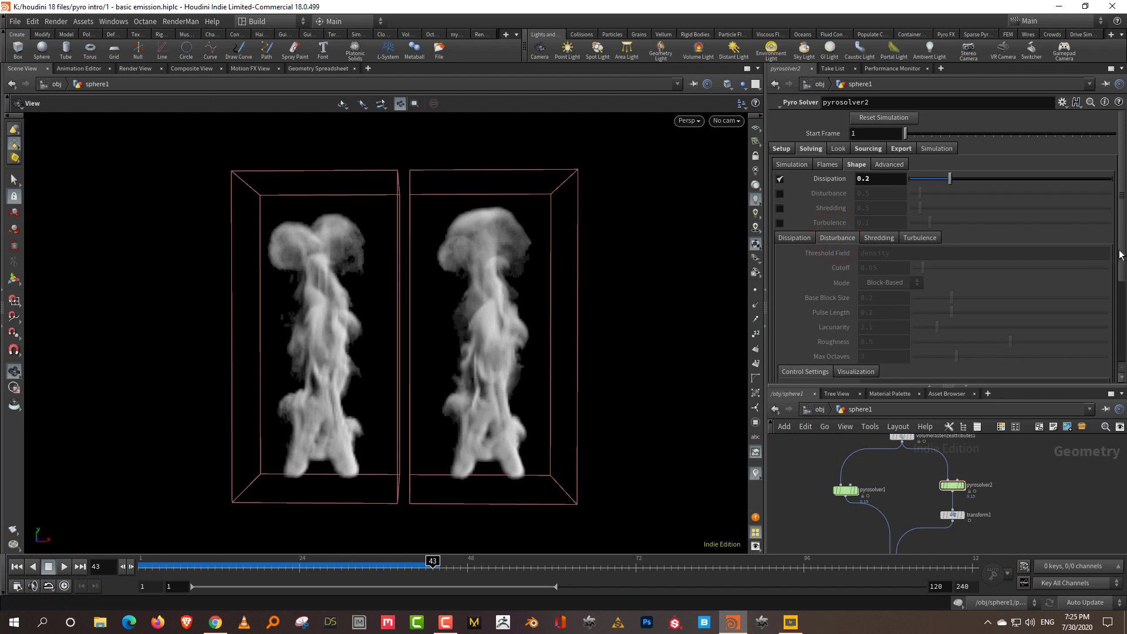
pyautogui.moveTo(813, 468); pyautogui.dragTo(861, 509)
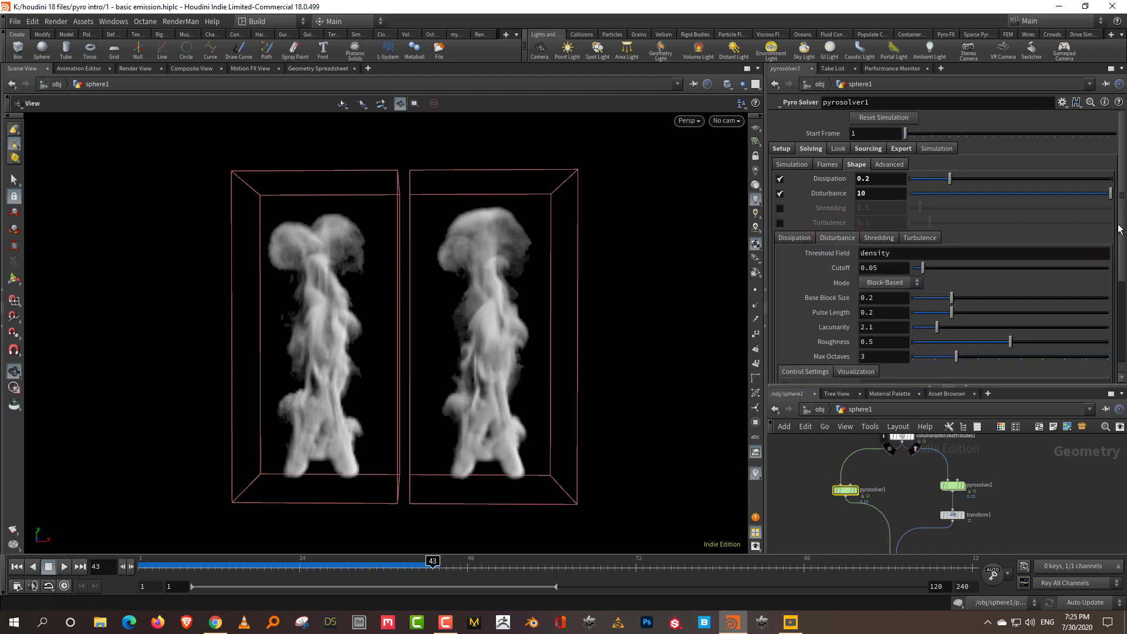
pyautogui.scroll(-1, 1119, 229)
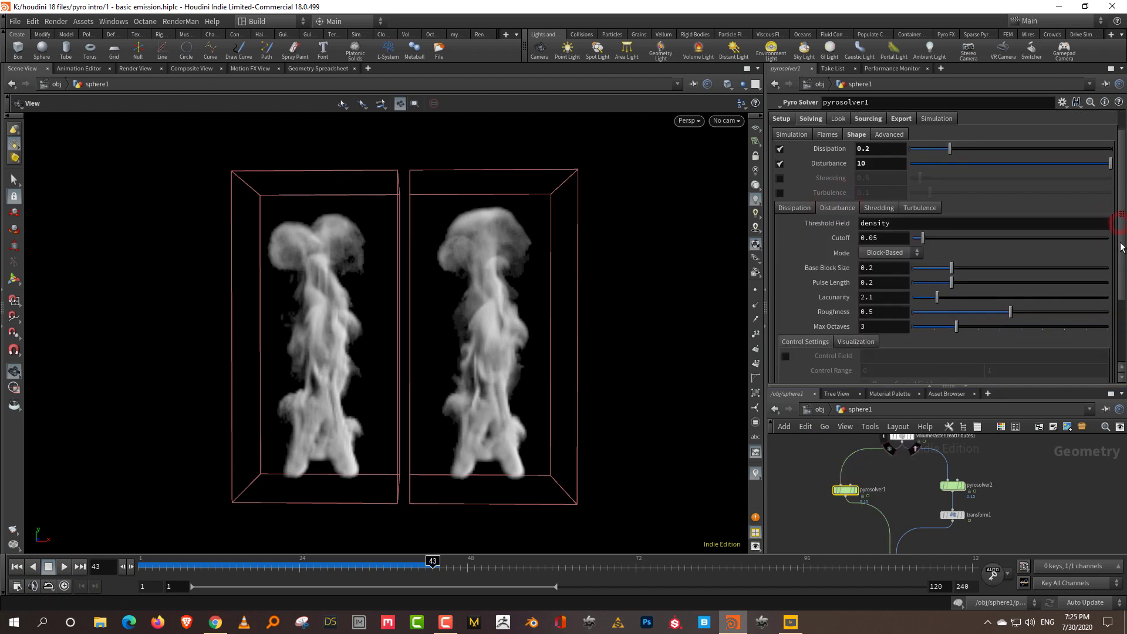
pyautogui.doubleClick(875, 164)
pyautogui.write('30')
pyautogui.press('Return')
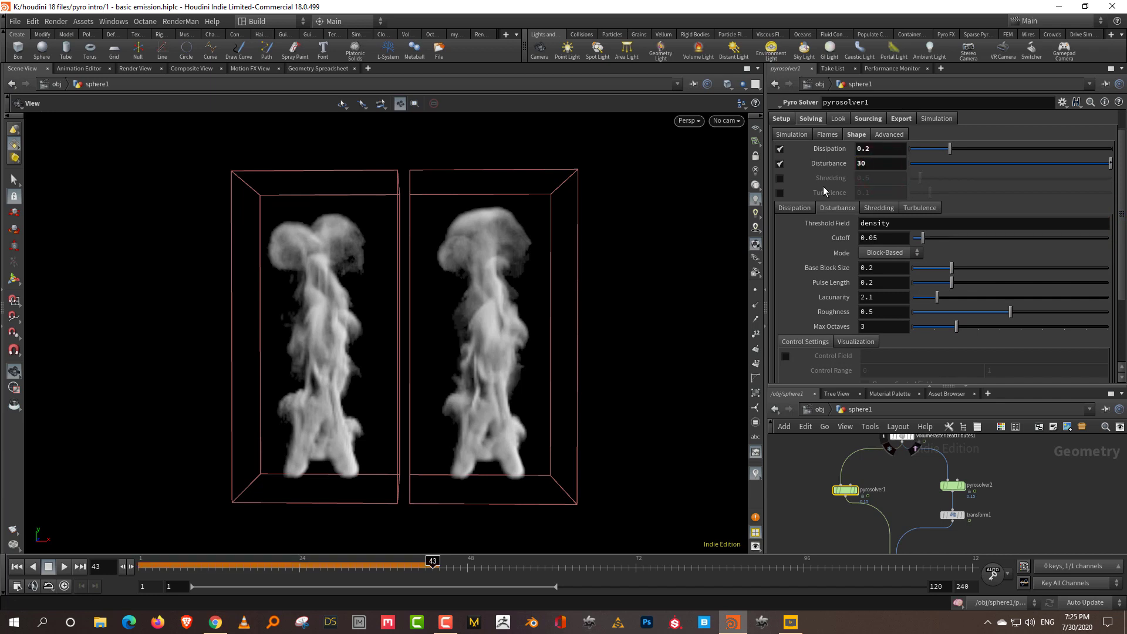
# Replay the re-simulated smoke from near the start and scrub through the frames.
pyautogui.click(192, 565)
pyautogui.click(64, 567)
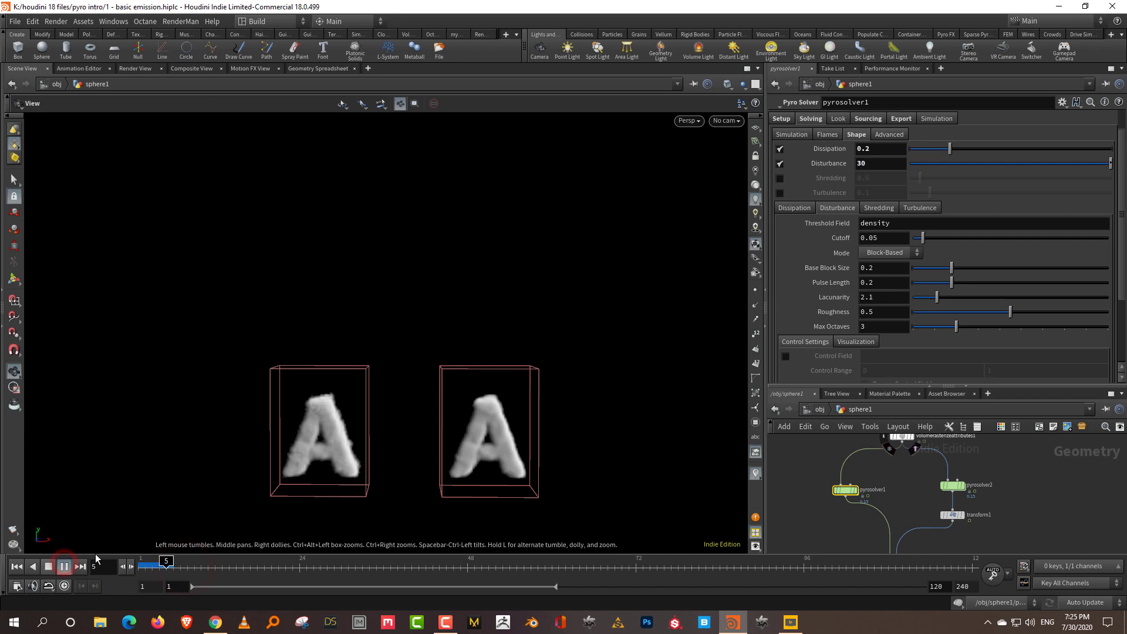
pyautogui.click(787, 467)
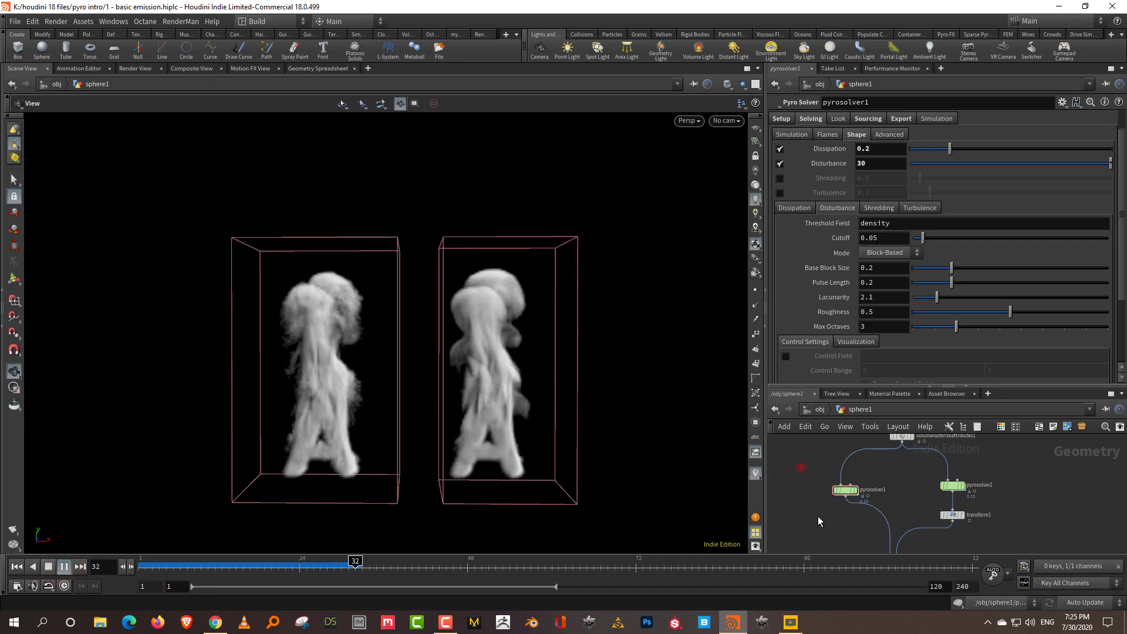
pyautogui.moveTo(818, 526); pyautogui.dragTo(885, 470, button='middle')
pyautogui.moveTo(246, 565)
pyautogui.mouseDown()
pyautogui.moveTo(403, 565)
pyautogui.moveTo(376, 565)
pyautogui.mouseUp()
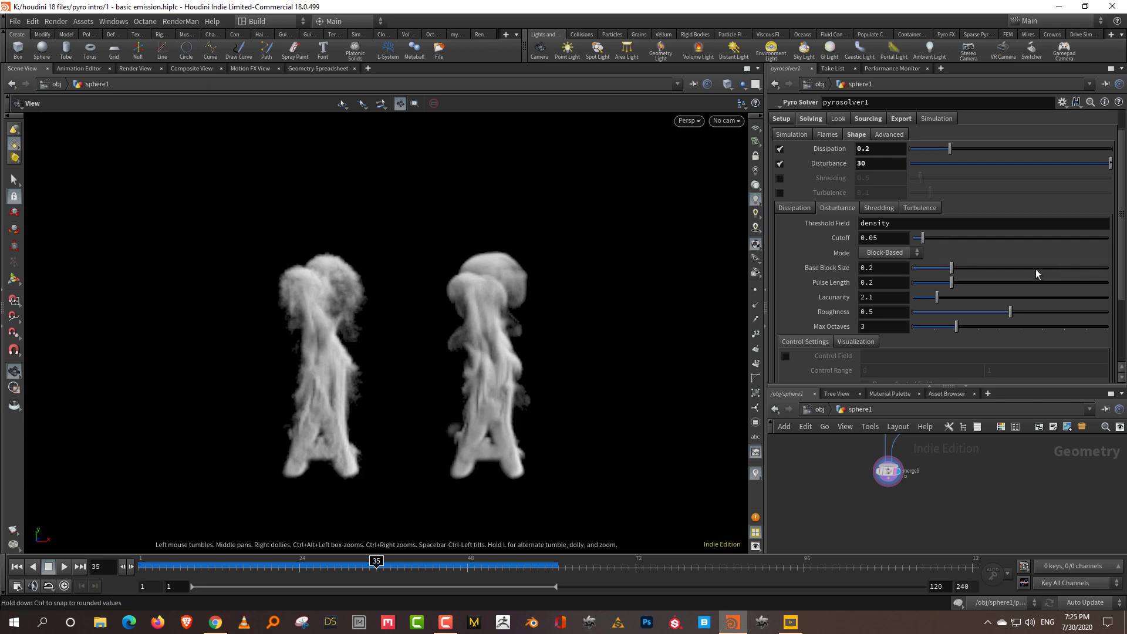
# Raise pyrosolver1's Base Block Size to about 0.527 and replay, stopping at frame 37.
pyautogui.click(1016, 269)
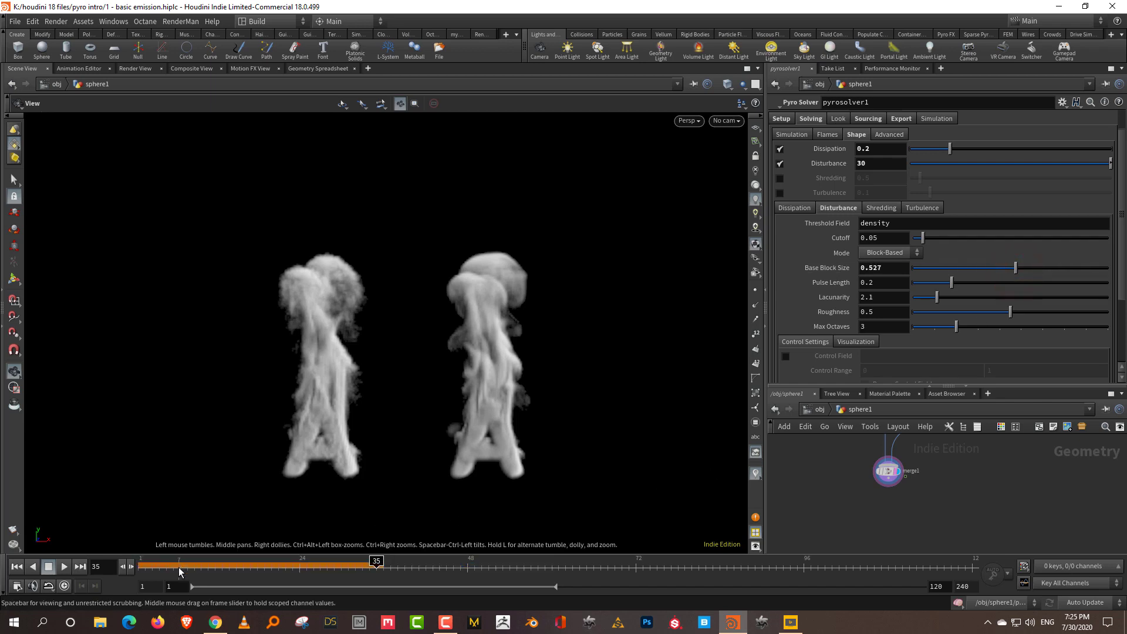
pyautogui.click(179, 566)
pyautogui.press('Up')
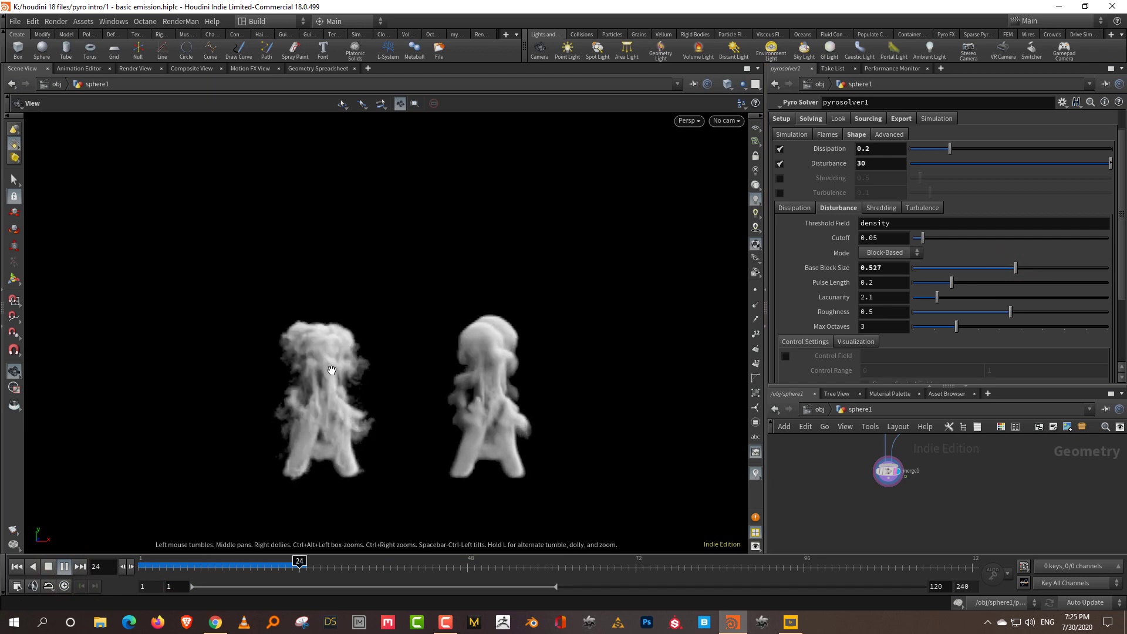
pyautogui.click(49, 567)
# Set pyrosolver2's Disturbance to 30.
pyautogui.moveTo(916, 446); pyautogui.dragTo(915, 524, button='middle')
pyautogui.moveTo(898, 462); pyautogui.dragTo(998, 480)
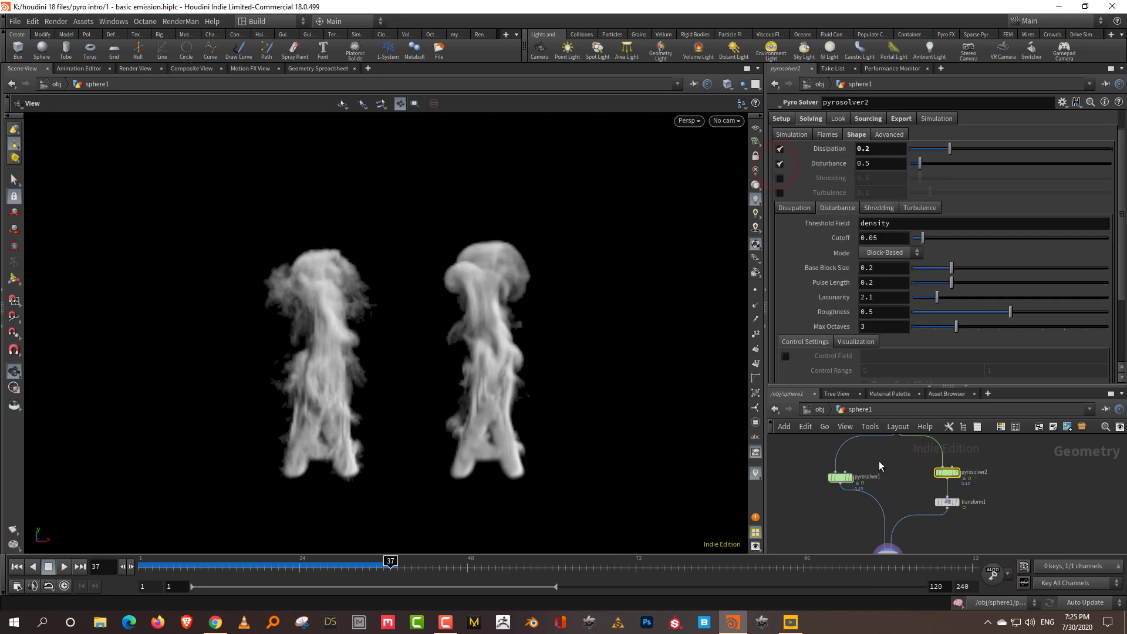
pyautogui.click(918, 466)
pyautogui.press('BackSpace')
pyautogui.press('BackSpace')
pyautogui.press('BackSpace')
pyautogui.write('30')
pyautogui.press('Return')
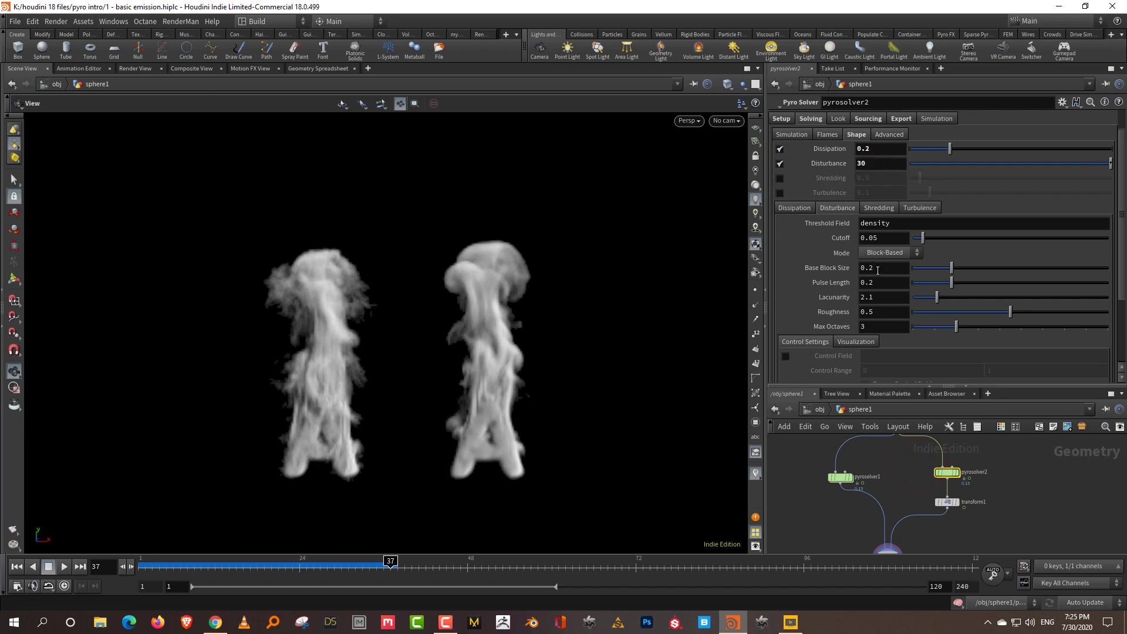
# Set pyrosolver1's Base Block Size to 0.5 and replay the simulations.
pyautogui.moveTo(868, 269); pyautogui.dragTo(882, 273)
pyautogui.write('1')
pyautogui.moveTo(880, 459); pyautogui.dragTo(837, 481)
pyautogui.moveTo(869, 271); pyautogui.dragTo(882, 271)
pyautogui.write('5')
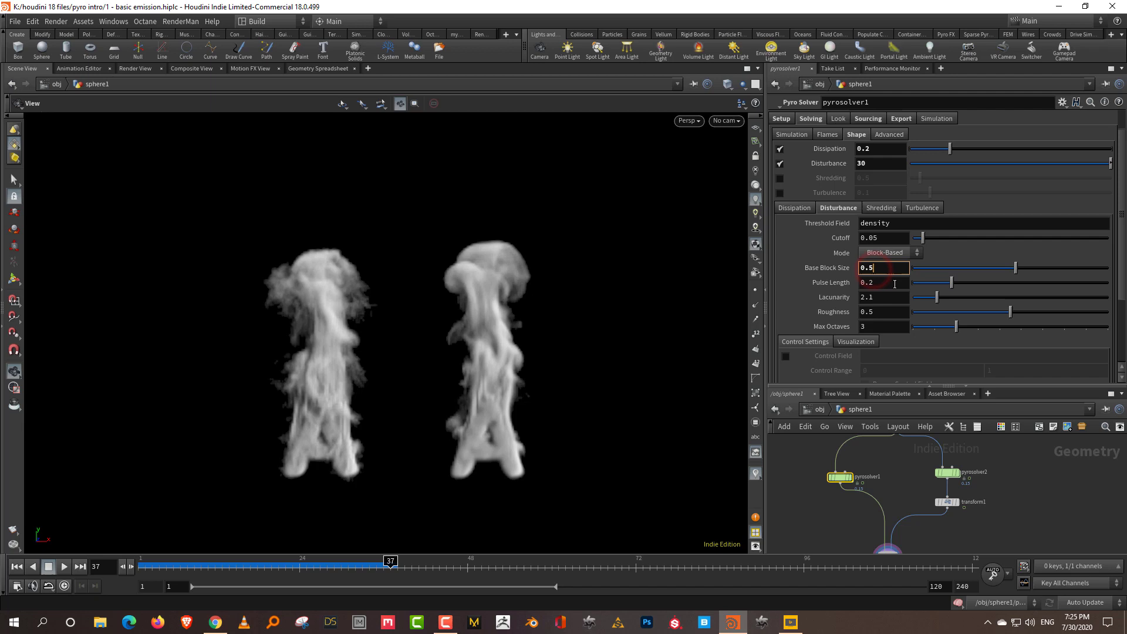
pyautogui.press('Return')
pyautogui.click(64, 566)
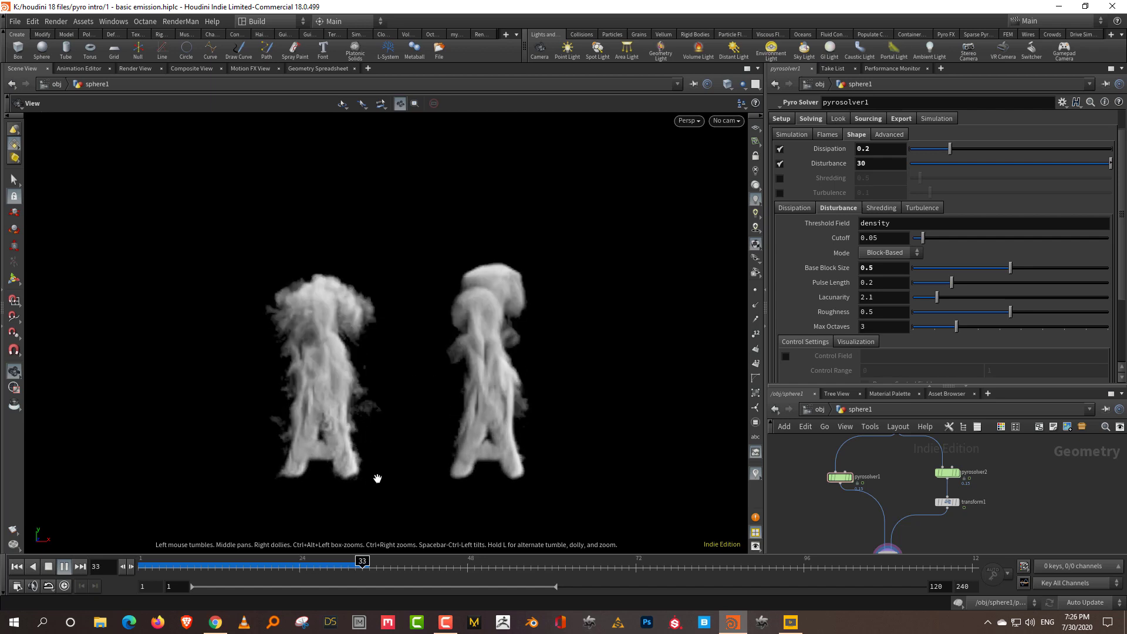
# Rewind to frame 1 and set Base Block Size to 0.2, keeping Block-Based mode.
pyautogui.click(48, 566)
pyautogui.click(17, 567)
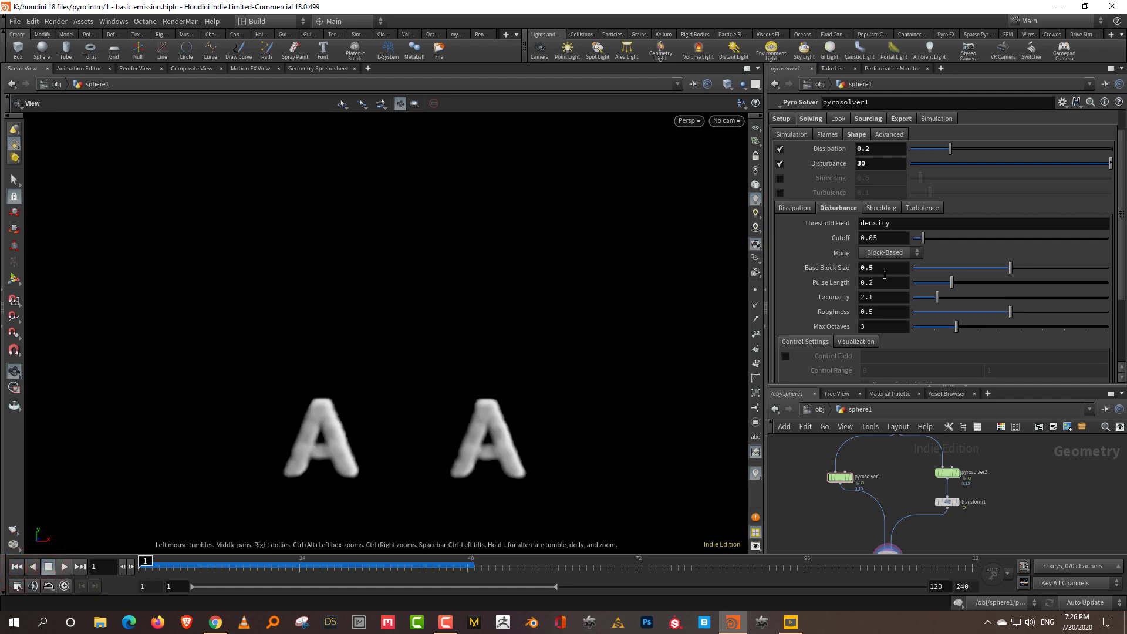
pyautogui.click(886, 253)
pyautogui.click(955, 254)
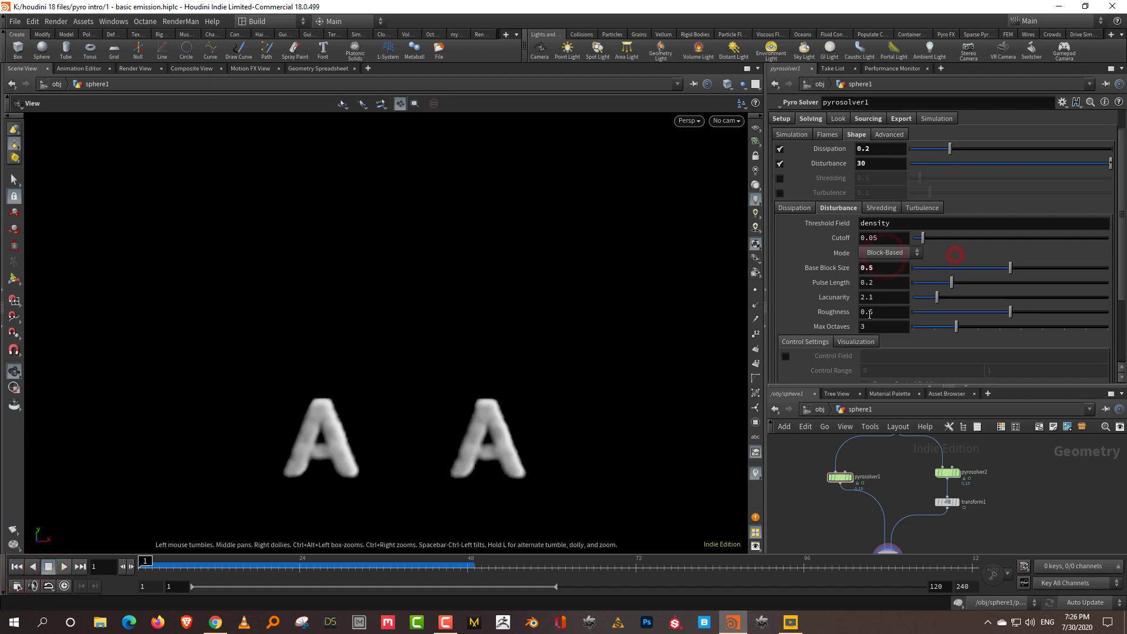
pyautogui.click(884, 269)
pyautogui.write('2')
pyautogui.press('Return')
pyautogui.click(872, 456)
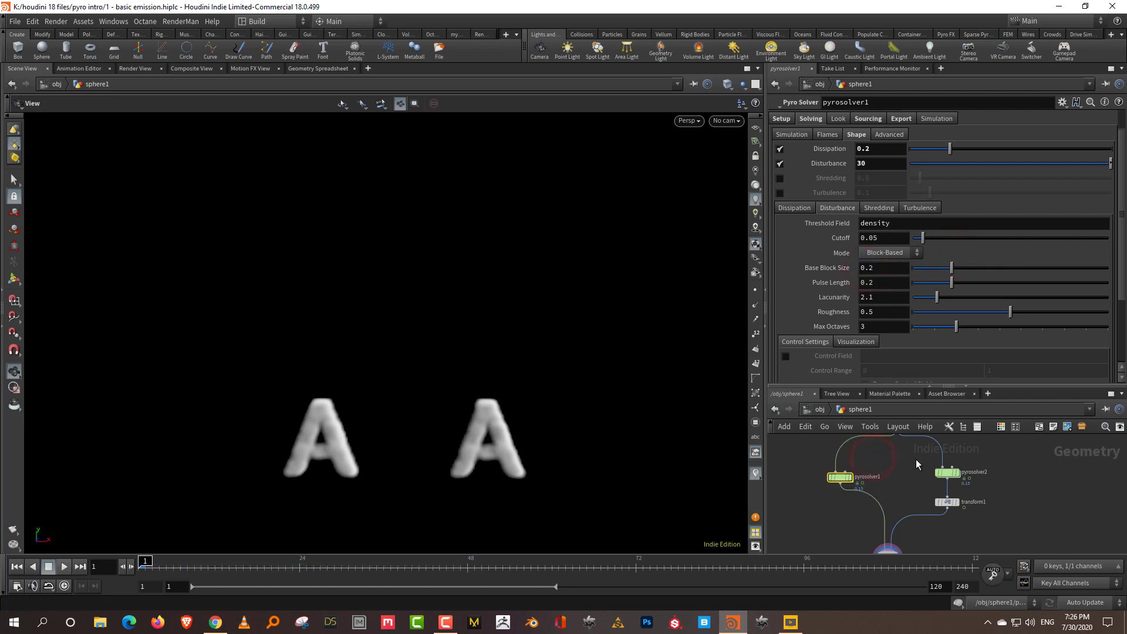
# Set Pulse Length to 0.054 on pyrosolver1 and 1 on pyrosolver2, then play both simulations.
pyautogui.click(946, 472)
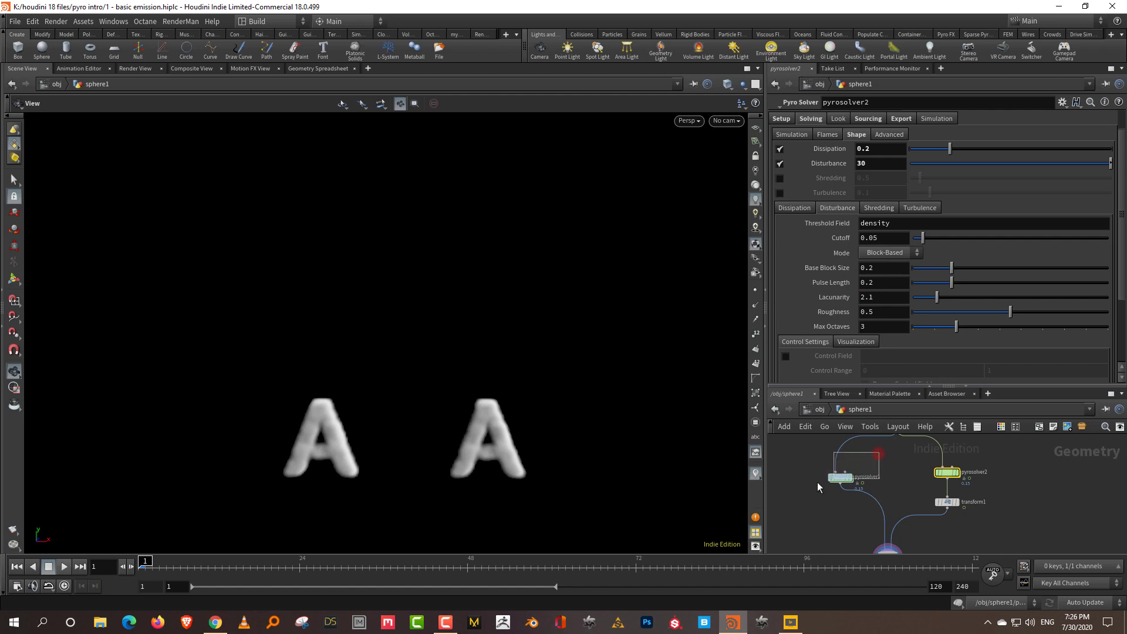
pyautogui.moveTo(878, 453); pyautogui.dragTo(817, 481)
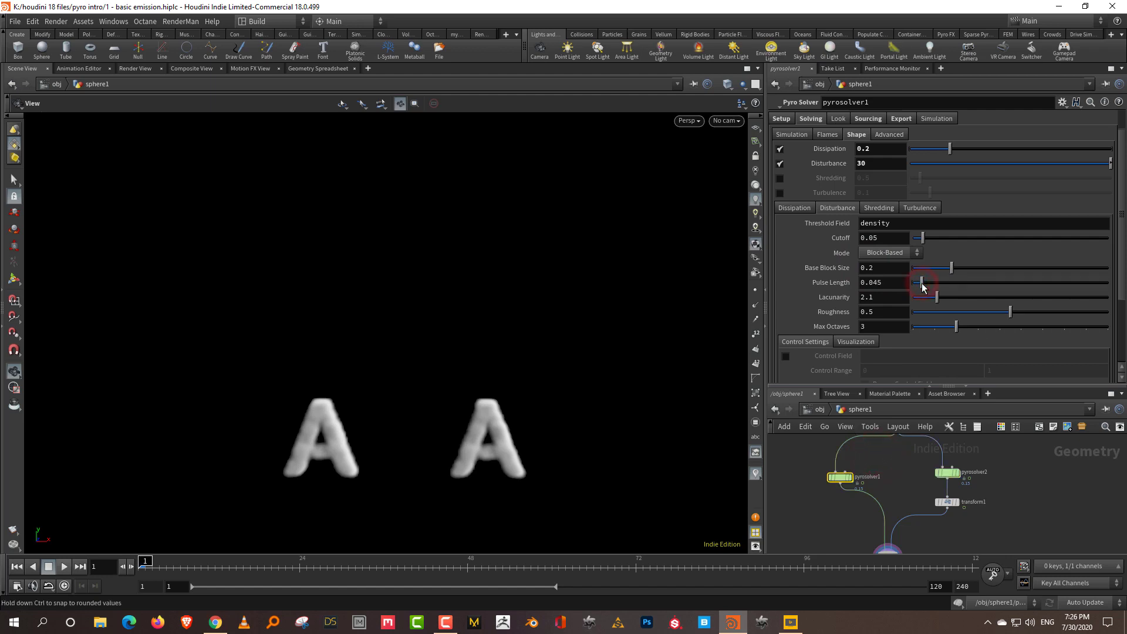
pyautogui.click(923, 284)
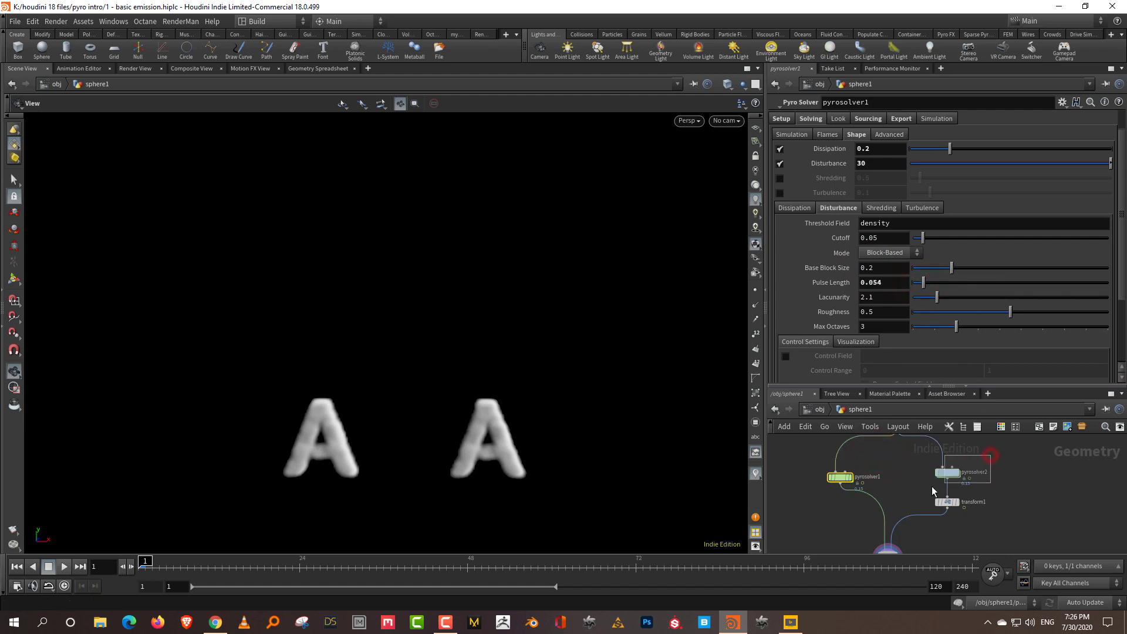
pyautogui.click(946, 473)
pyautogui.click(1100, 282)
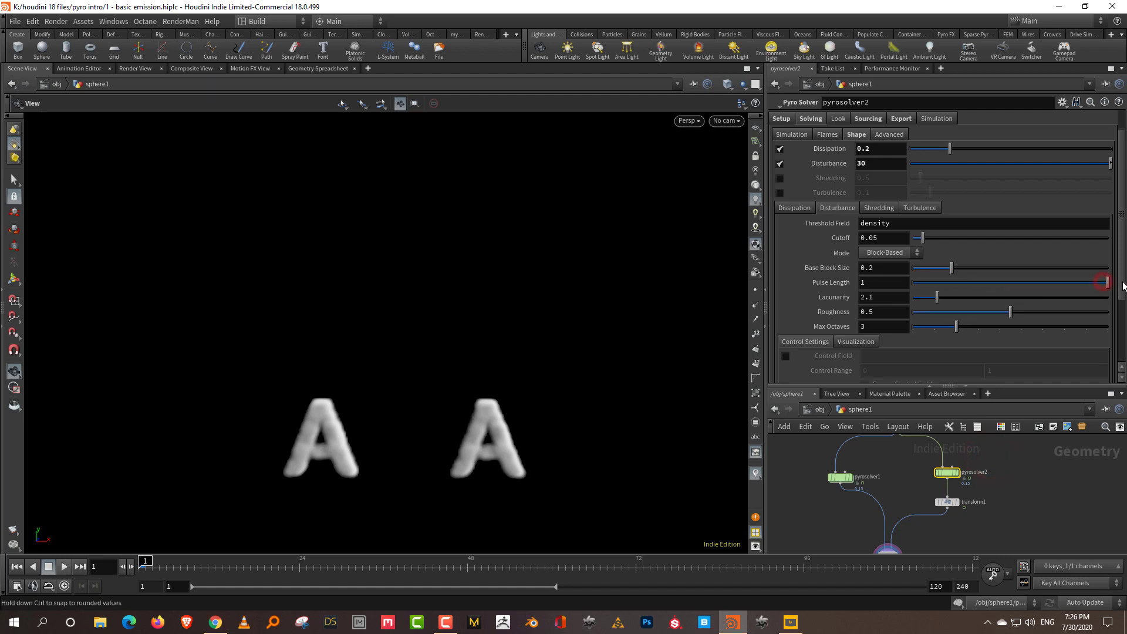
pyautogui.click(1048, 461)
pyautogui.click(65, 567)
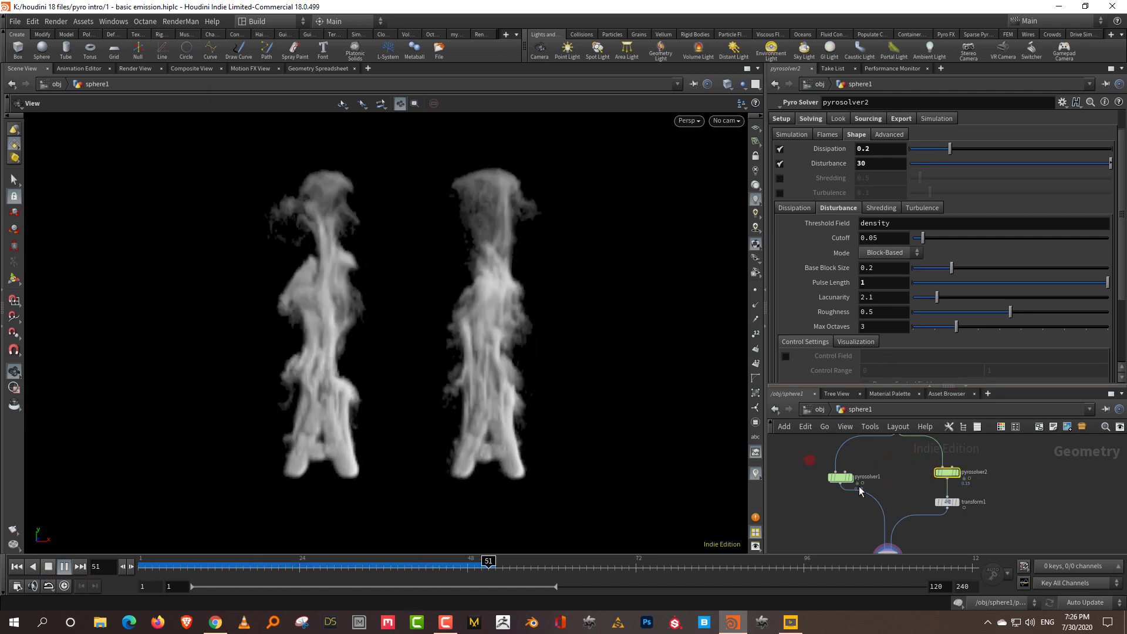
# Replay both simulations from the start to compare the pulse lengths.
pyautogui.click(840, 477)
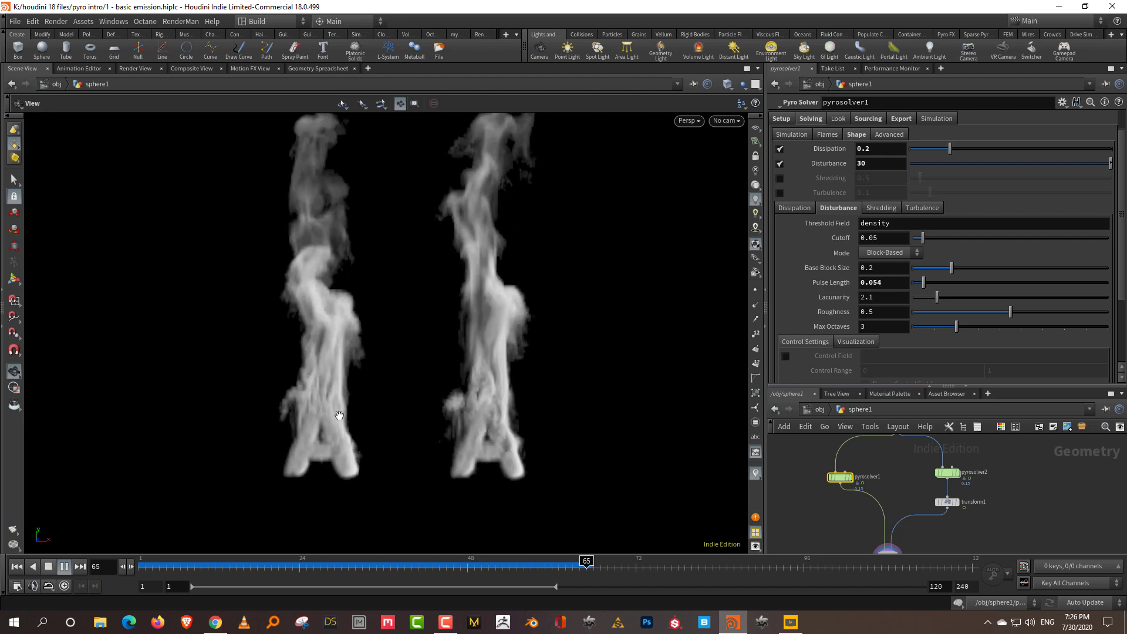
pyautogui.press('space')
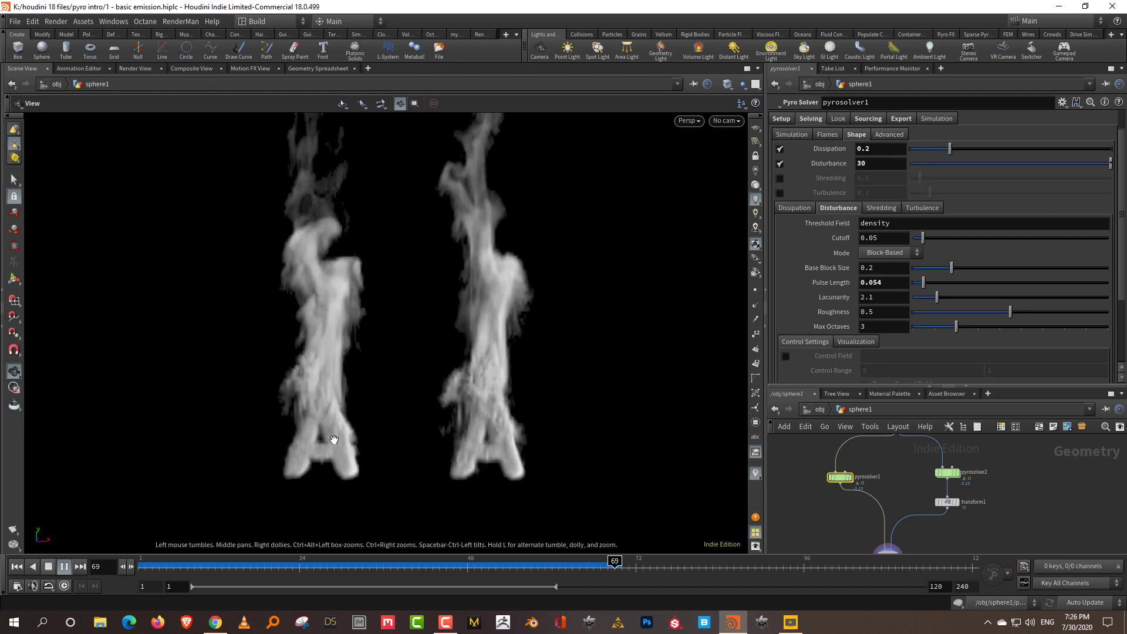
pyautogui.click(17, 566)
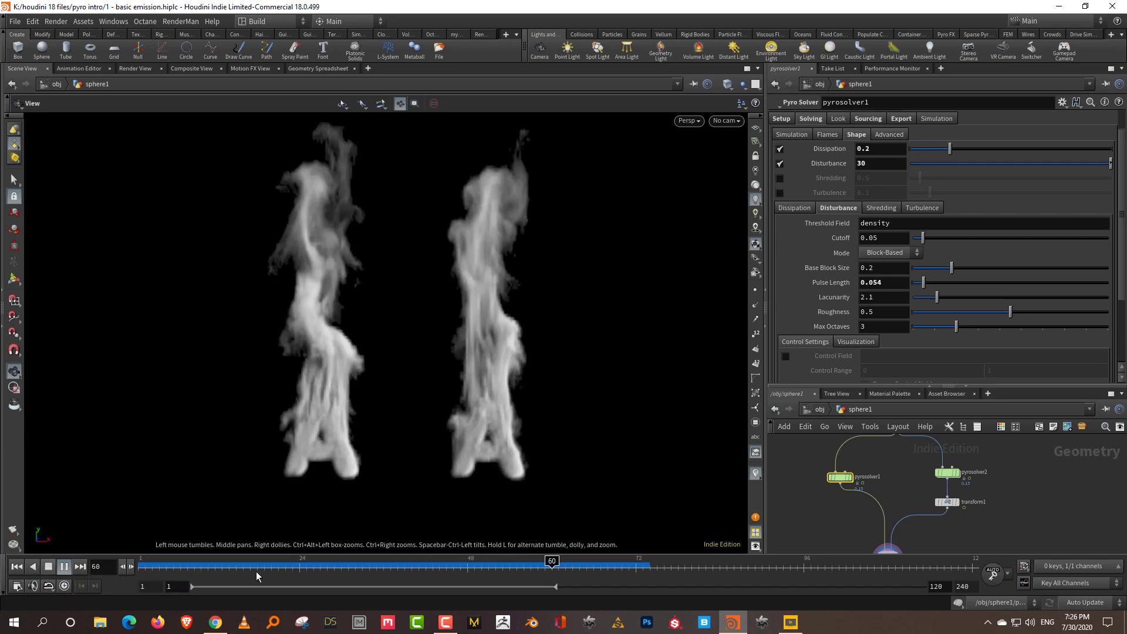
pyautogui.moveTo(141, 567); pyautogui.dragTo(77, 603)
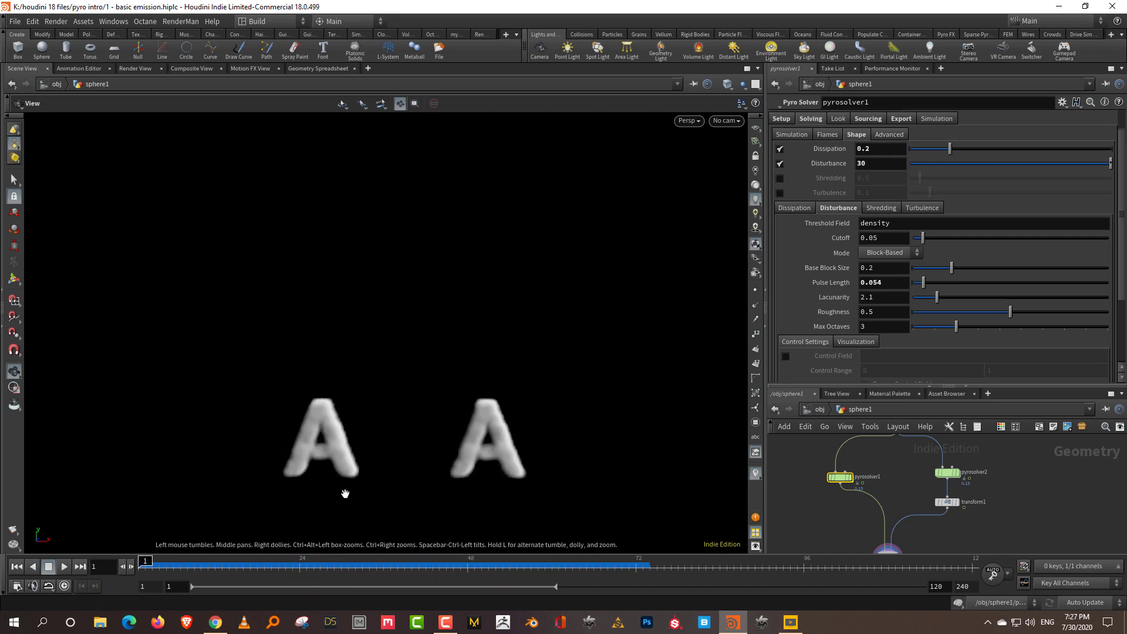
pyautogui.click(64, 565)
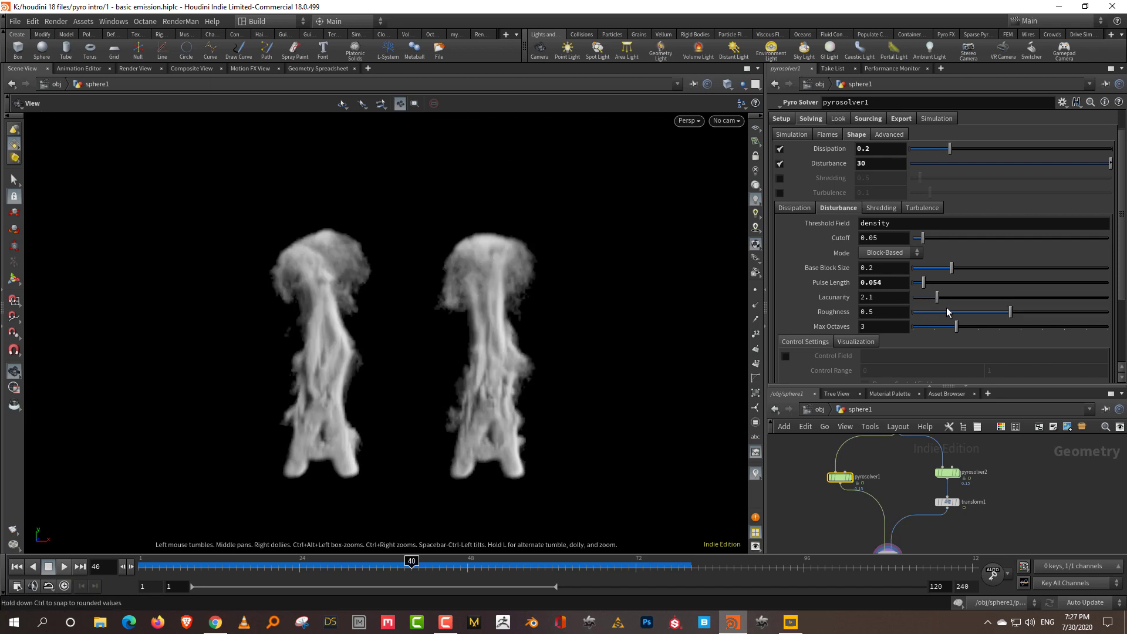
pyautogui.click(984, 468)
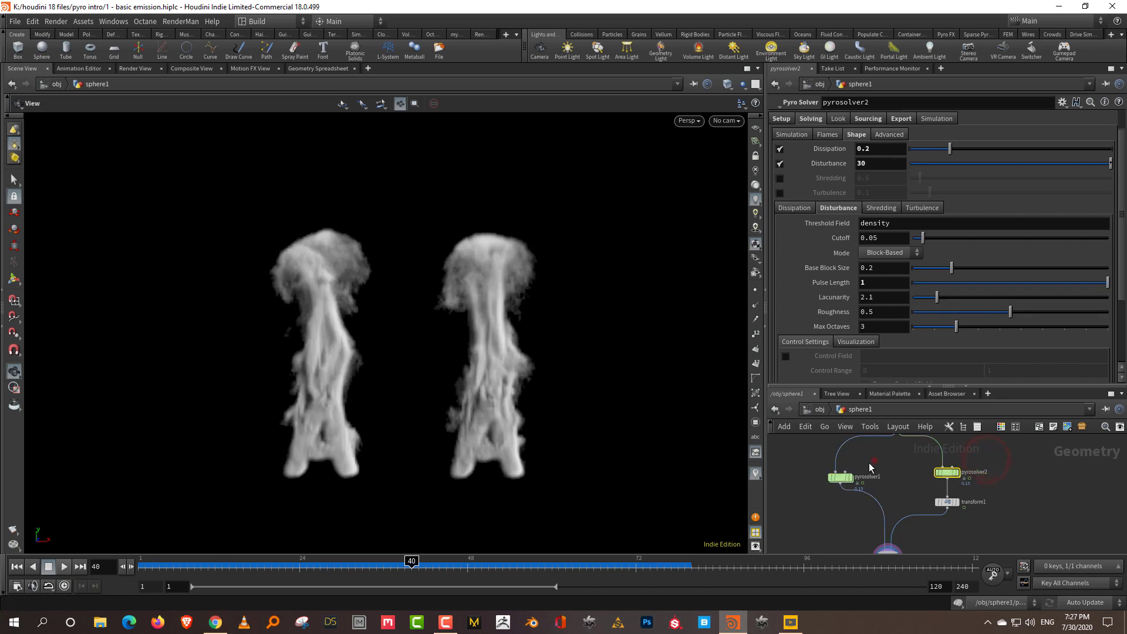
pyautogui.click(840, 477)
pyautogui.moveTo(865, 283); pyautogui.dragTo(914, 297)
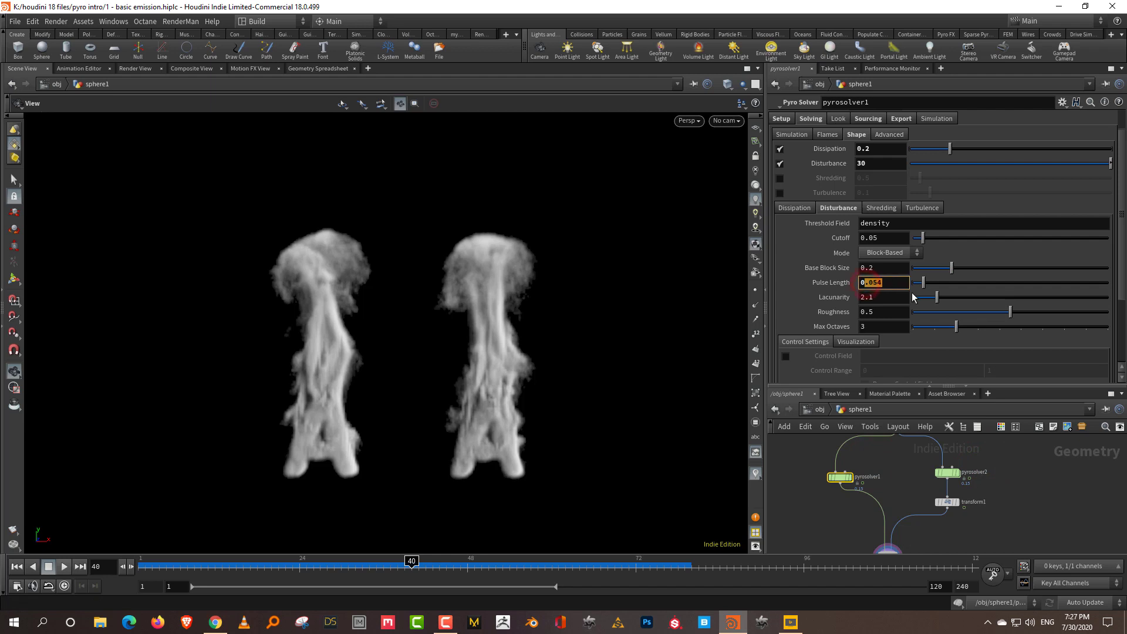
# Set pyrosolver2's Pulse Length to 0.2.
pyautogui.click(947, 473)
pyautogui.click(883, 282)
pyautogui.write('0.')
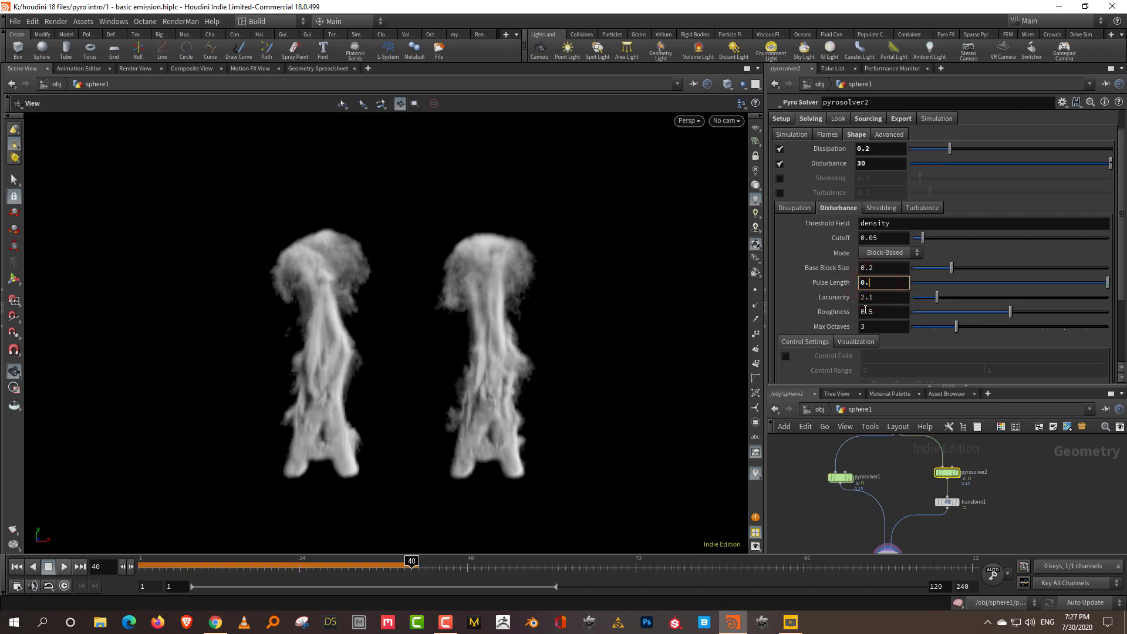
pyautogui.write('2')
pyautogui.press('Return')
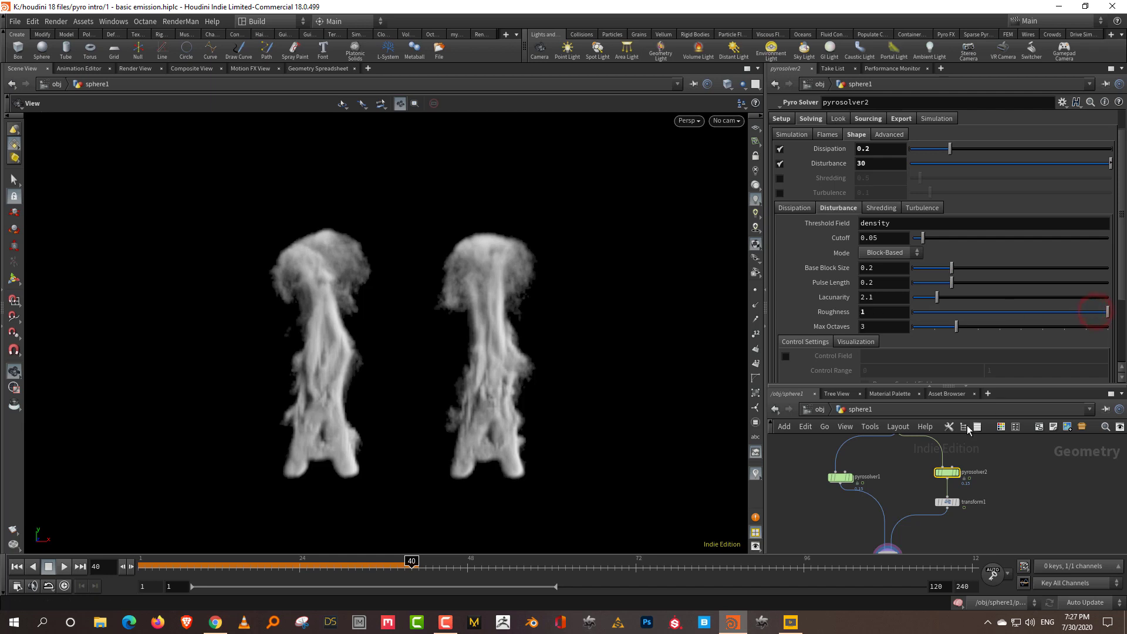
# Set pyrosolver1's Roughness to 0.084.
pyautogui.click(840, 477)
pyautogui.click(929, 312)
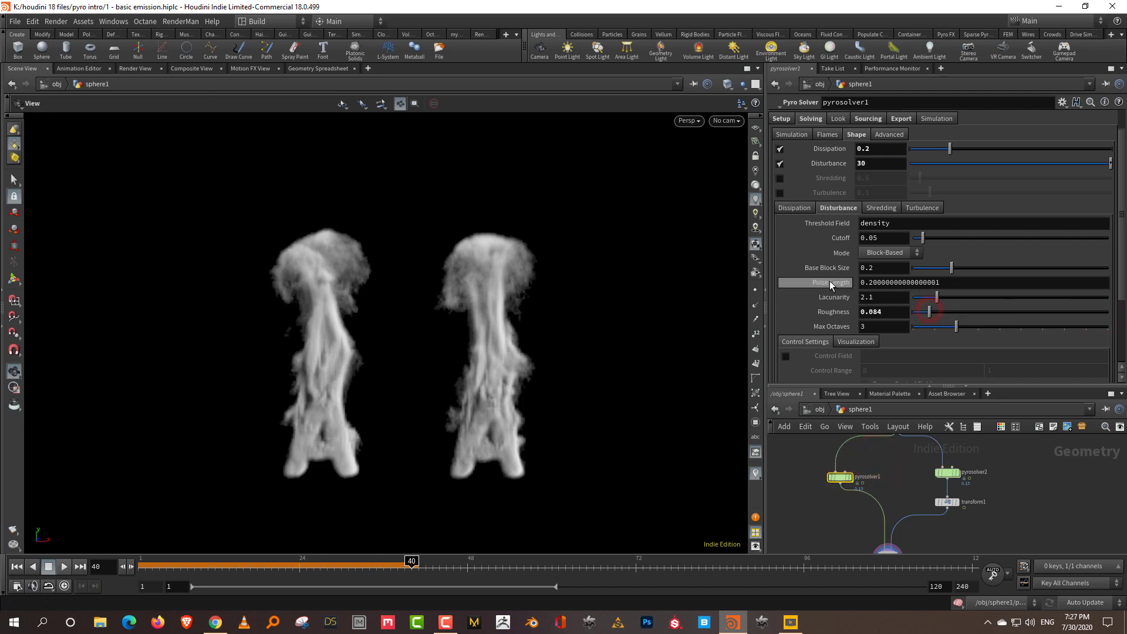
pyautogui.click(829, 282)
pyautogui.click(898, 455)
# Replay both simulations, rewind to frame 1, and select both pyro solvers.
pyautogui.click(64, 566)
pyautogui.click(151, 562)
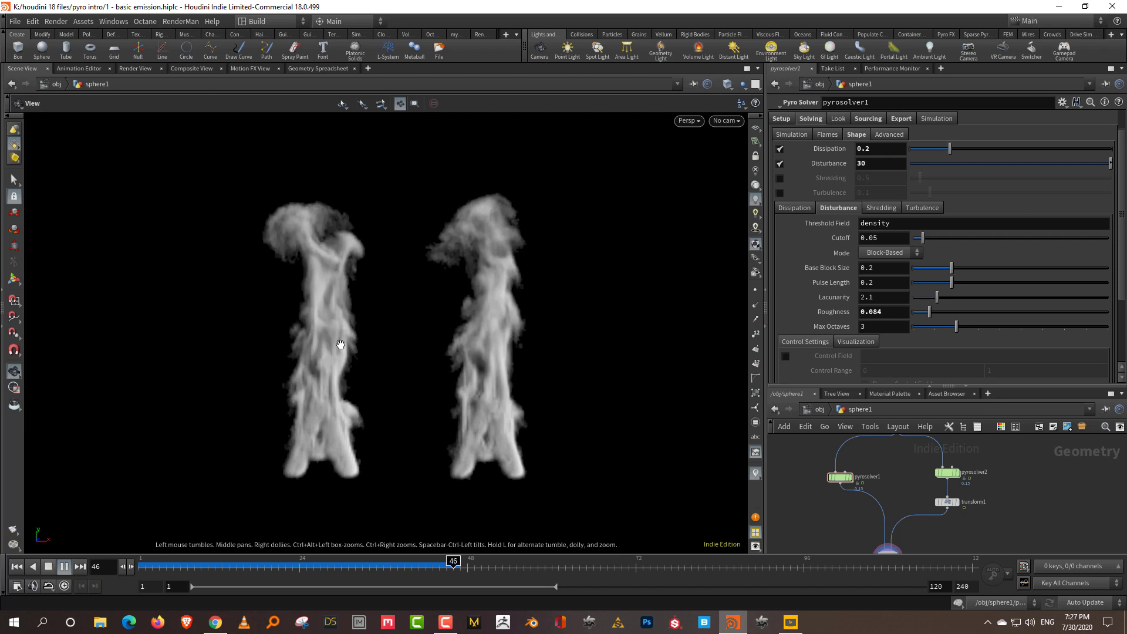
pyautogui.click(64, 566)
pyautogui.click(16, 567)
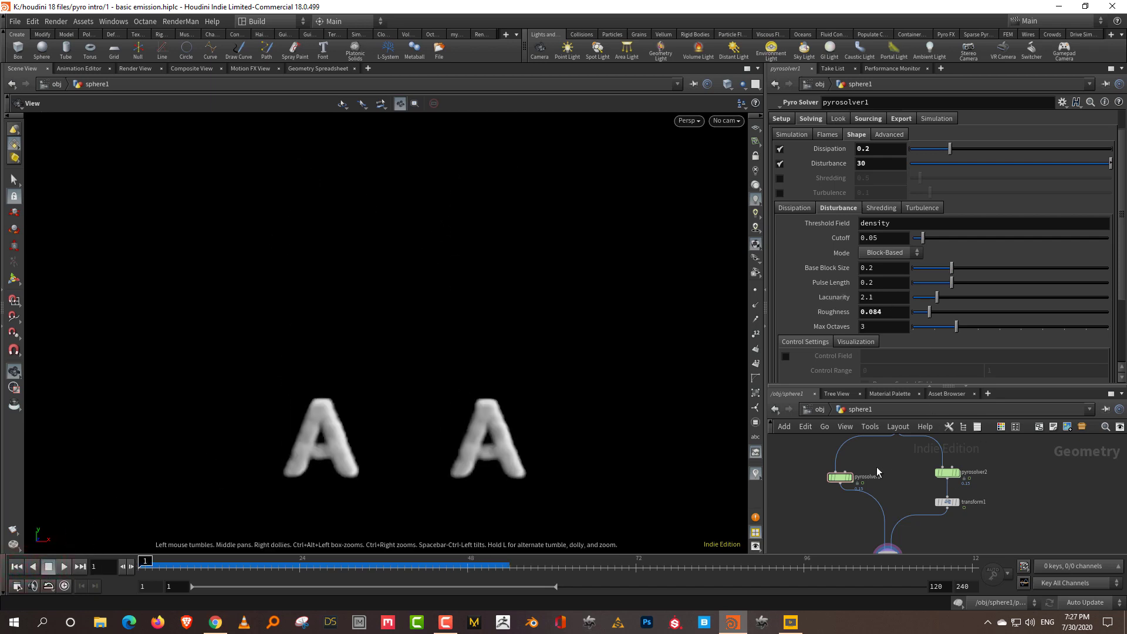
pyautogui.moveTo(804, 468); pyautogui.dragTo(999, 485)
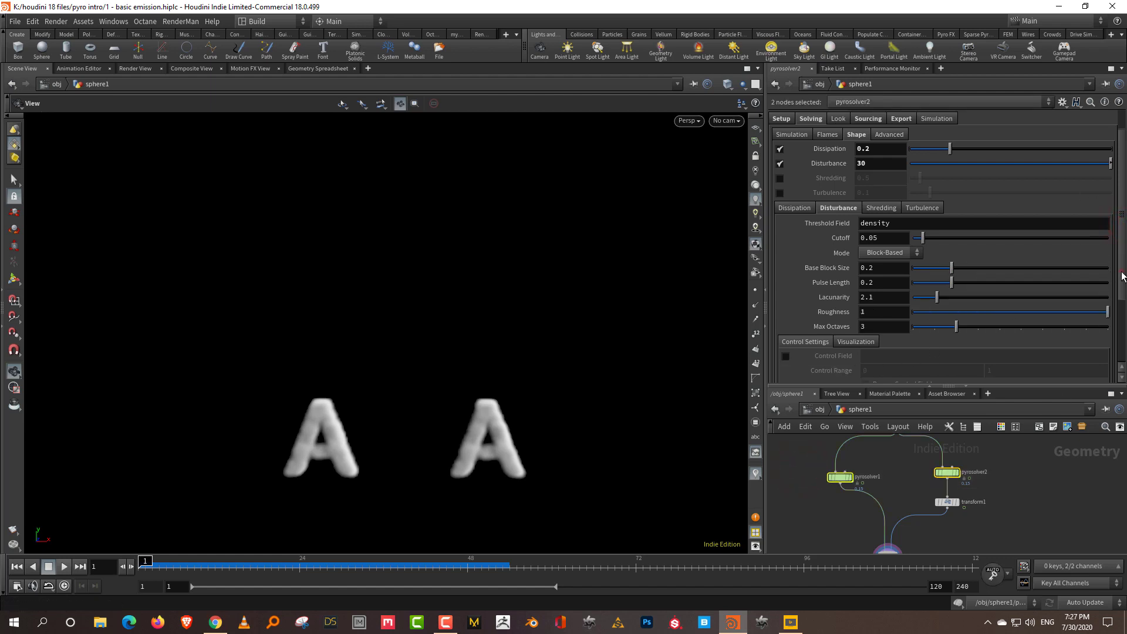
pyautogui.scroll(-3, 1123, 341)
pyautogui.moveTo(1123, 341); pyautogui.dragTo(1117, 260)
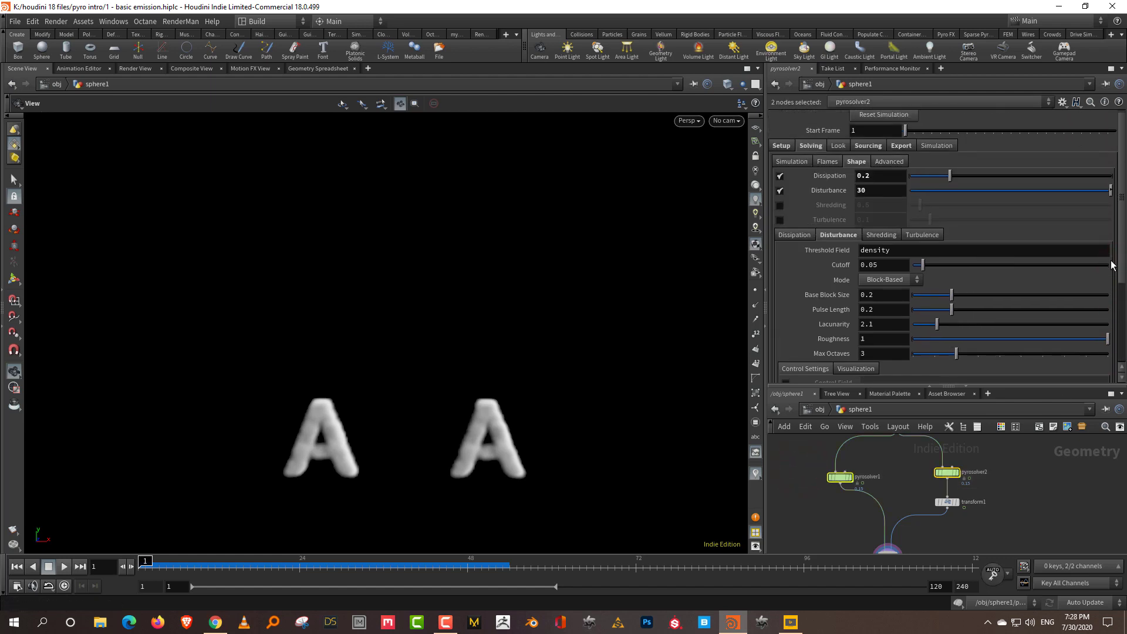
pyautogui.click(781, 191)
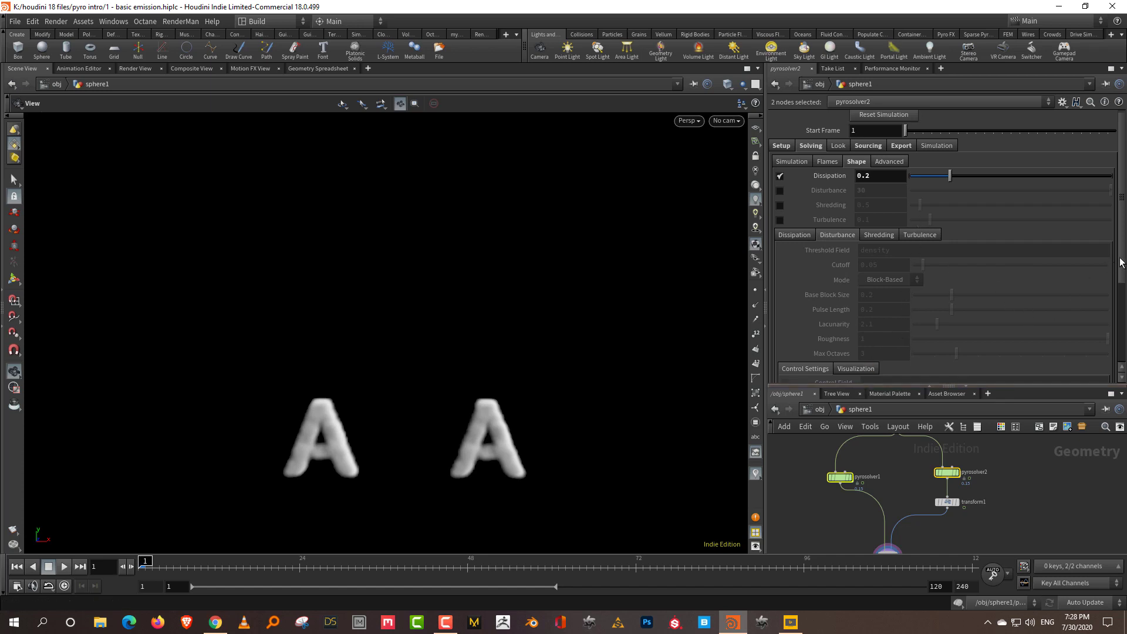
pyautogui.scroll(-2, 1107, 267)
pyautogui.click(780, 158)
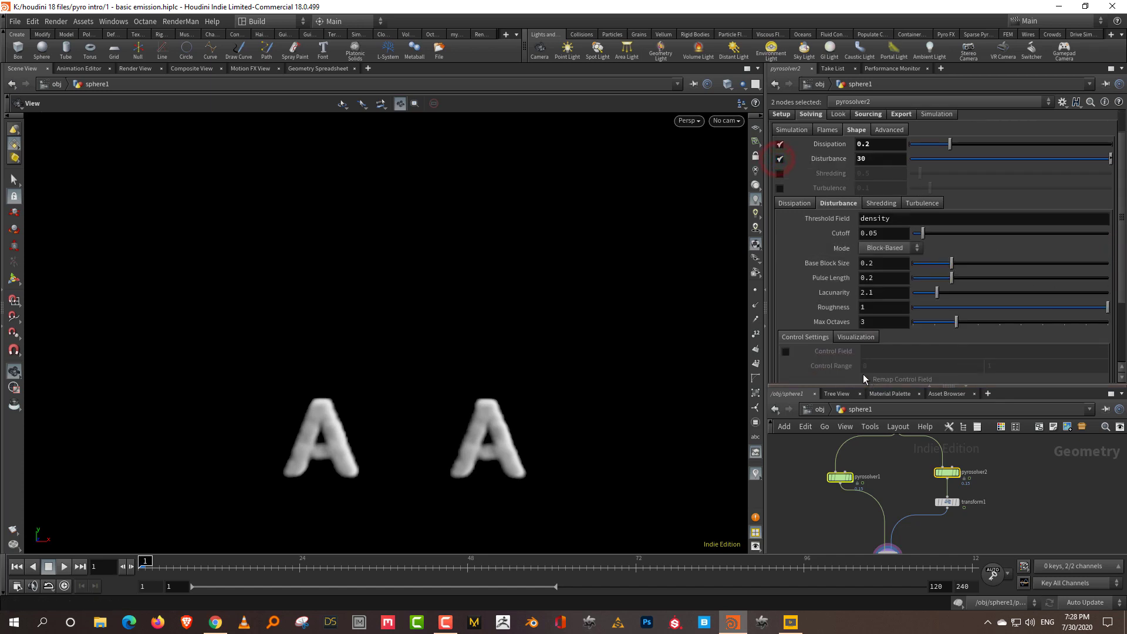
pyautogui.click(786, 351)
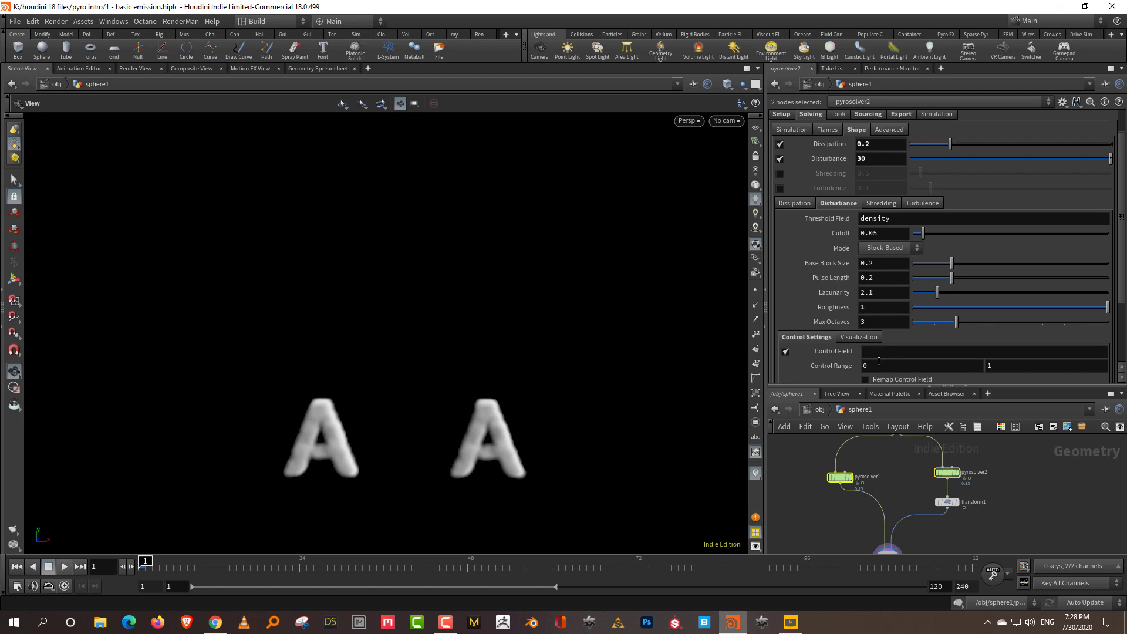
pyautogui.click(786, 351)
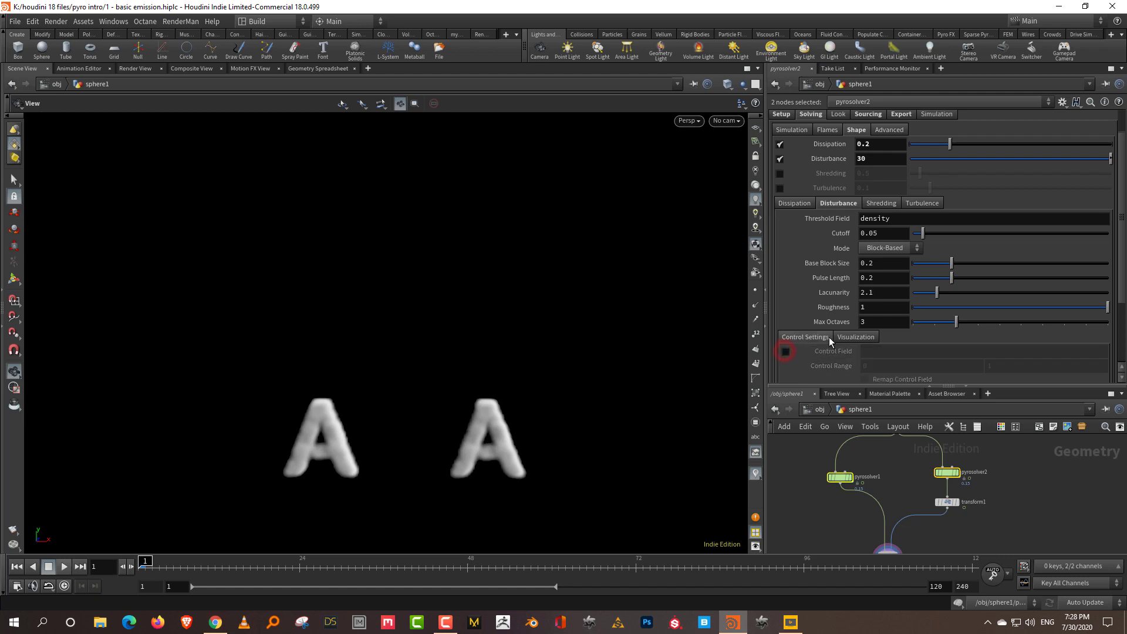
# Turn Disturbance off and enable Shredding at 7.98 on both pyro solvers.
pyautogui.moveTo(805, 461); pyautogui.dragTo(963, 485)
pyautogui.click(780, 158)
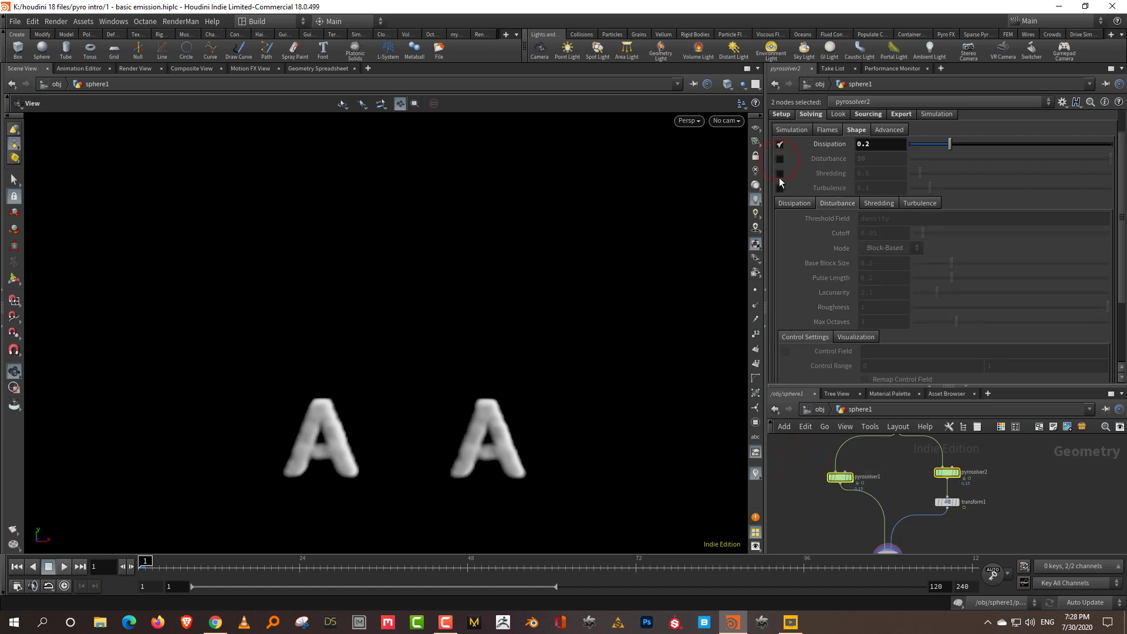
pyautogui.click(780, 174)
pyautogui.click(805, 453)
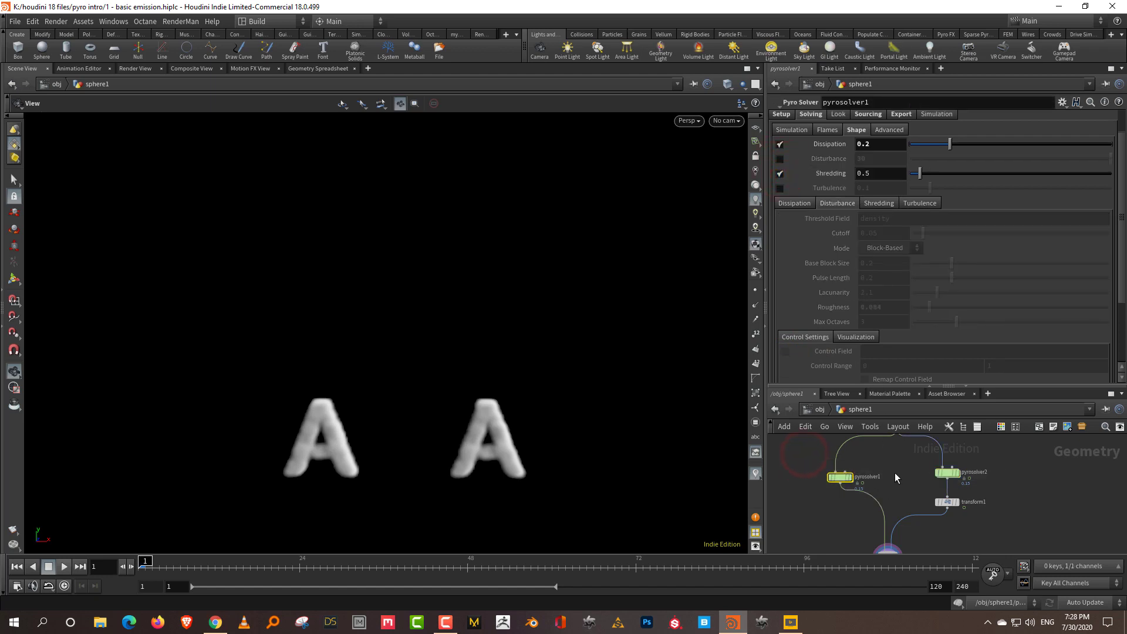
pyautogui.moveTo(807, 458); pyautogui.dragTo(946, 480)
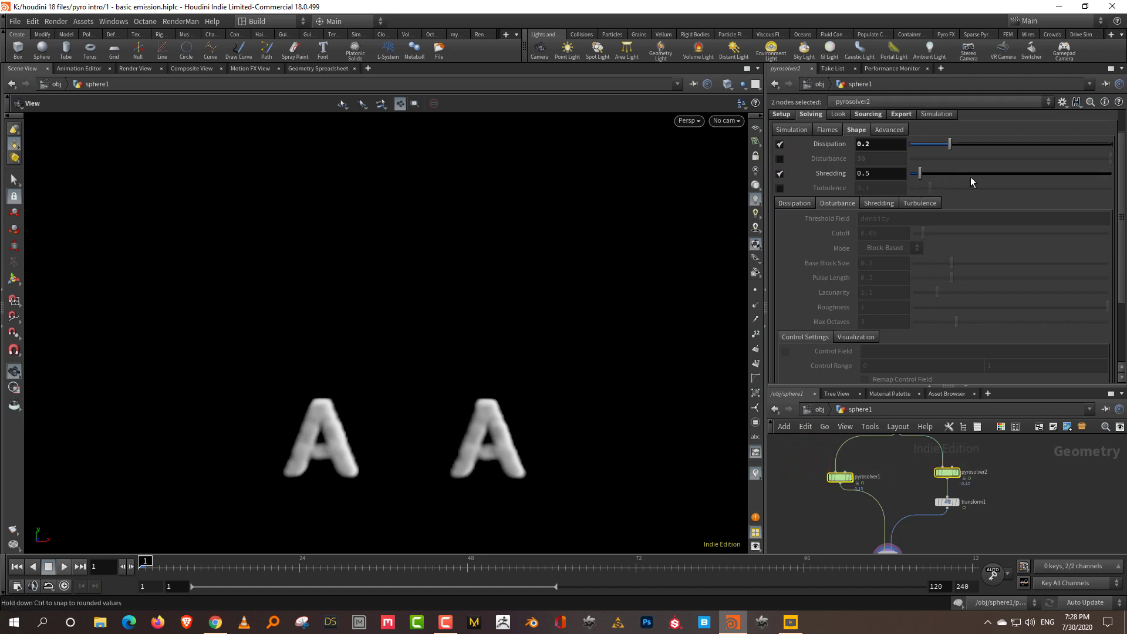
pyautogui.moveTo(969, 176); pyautogui.dragTo(1001, 182)
# Play the smoke, then switch Shredding off on pyrosolver2 and replay to frame 32.
pyautogui.click(1036, 478)
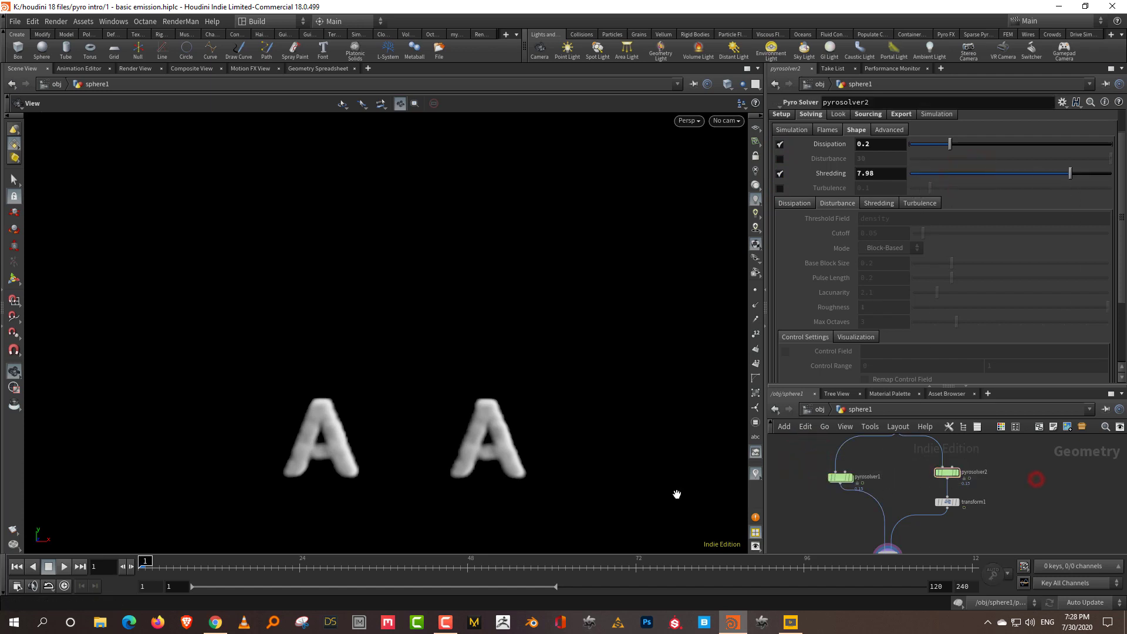
pyautogui.press('Up')
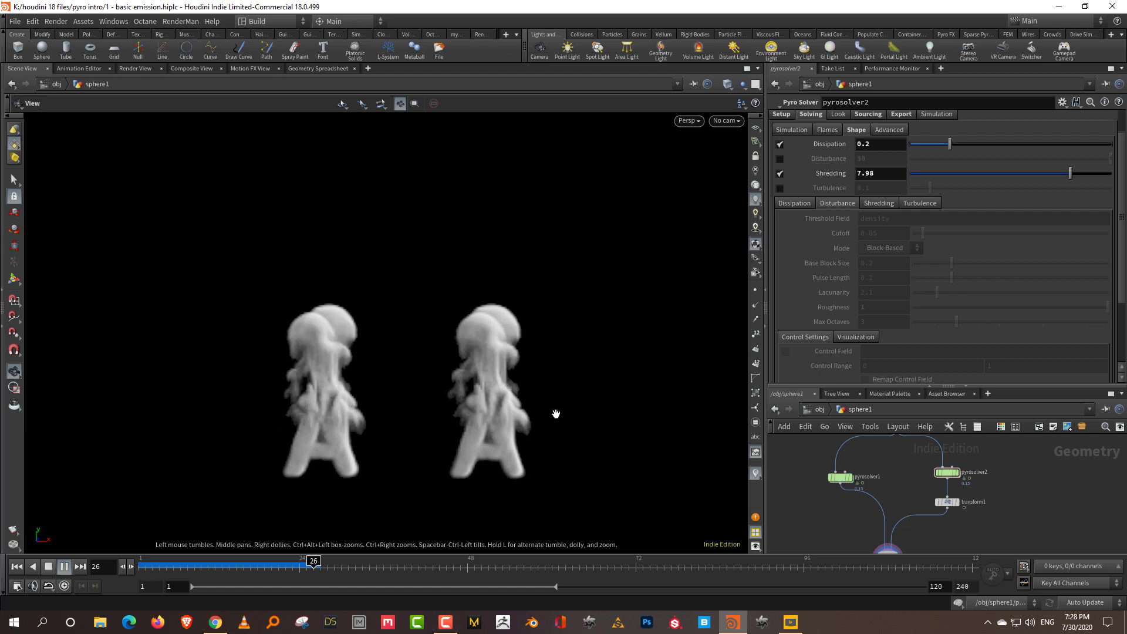
pyautogui.click(17, 566)
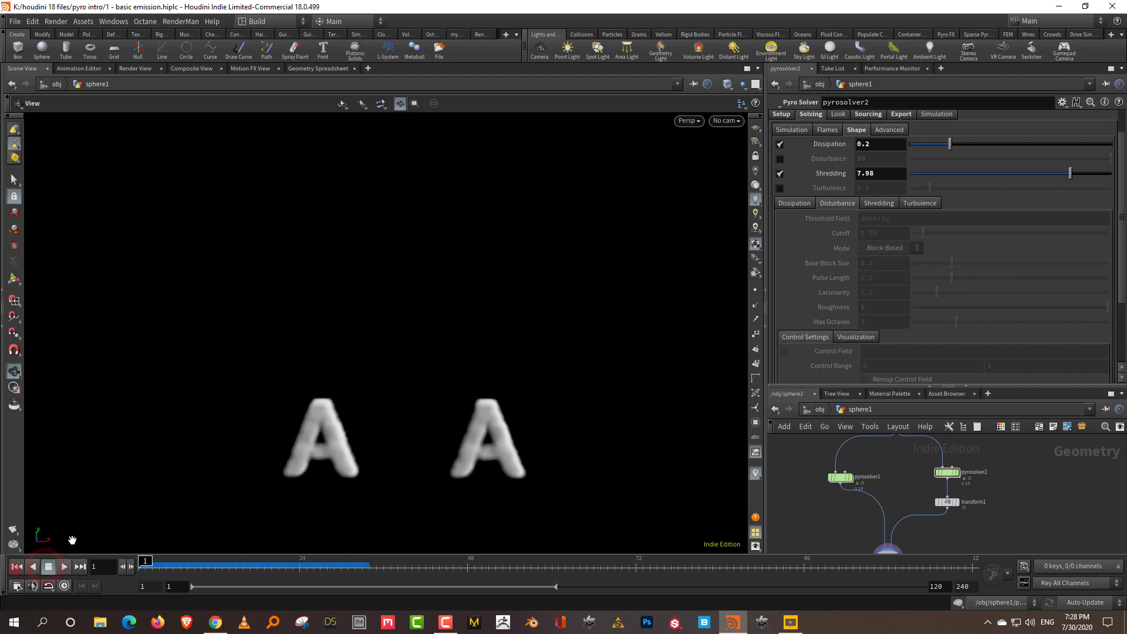
pyautogui.click(779, 174)
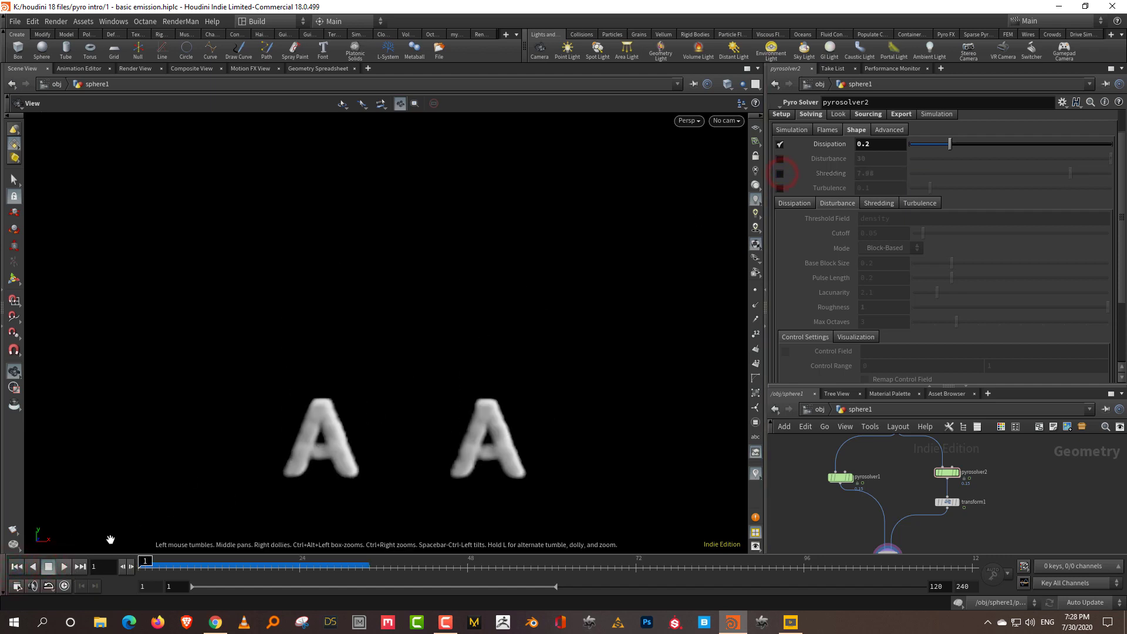
pyautogui.click(65, 566)
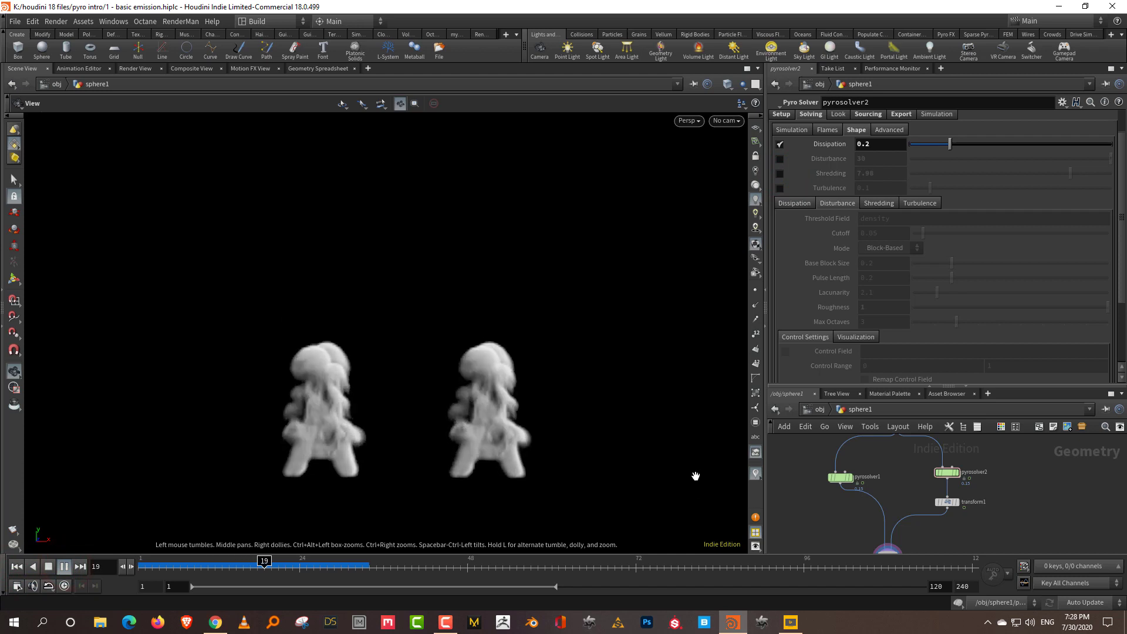
# Stop playback and bring up pyrosolver1's Shredding sub-tab settings.
pyautogui.click(49, 567)
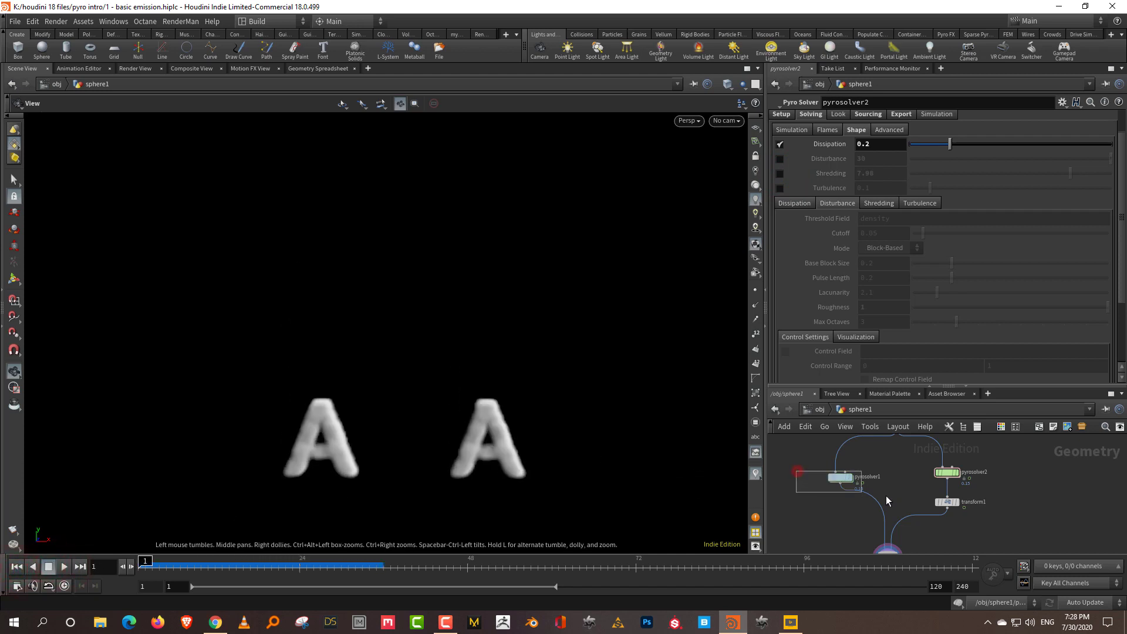
pyautogui.moveTo(886, 496); pyautogui.dragTo(886, 496)
pyautogui.click(879, 203)
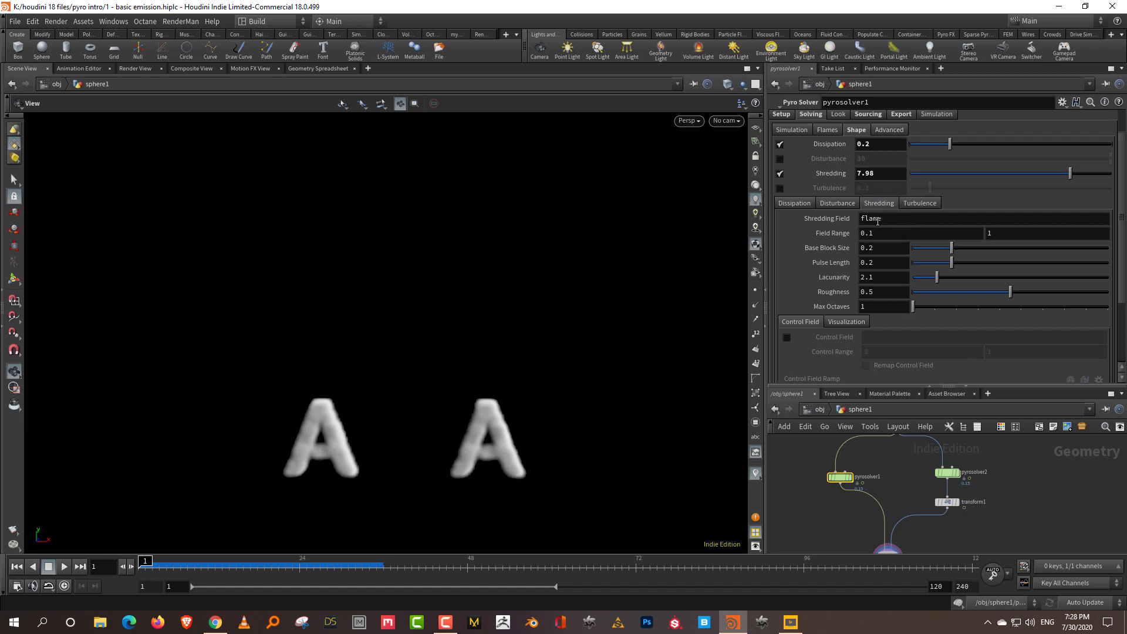
pyautogui.click(890, 219)
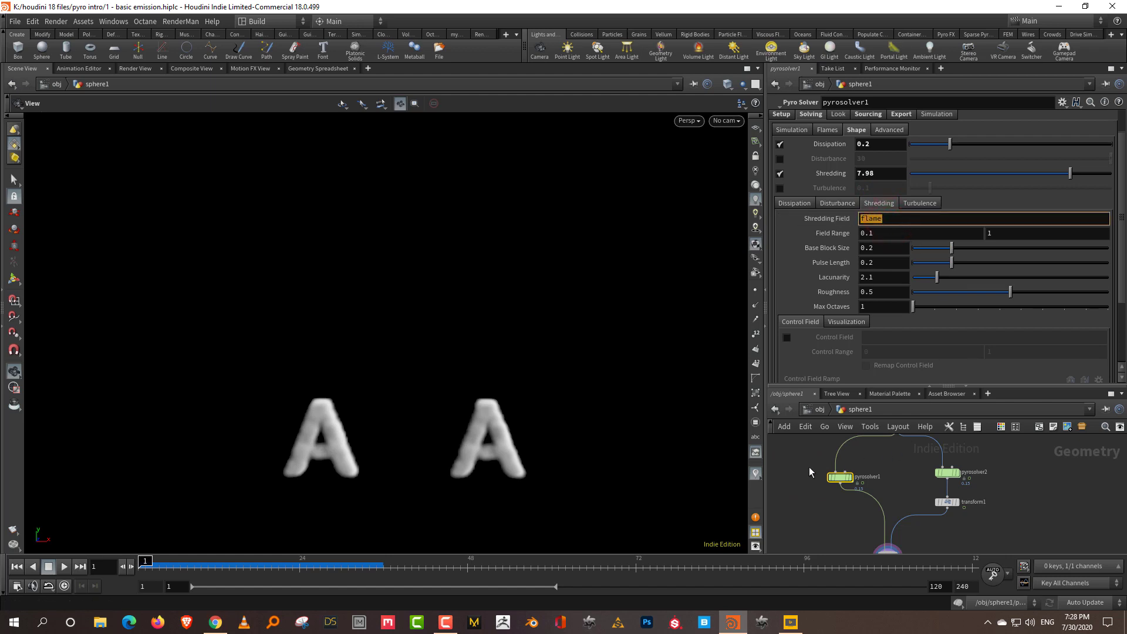
# Set the Shredding Field to density on both pyro solvers.
pyautogui.moveTo(793, 462); pyautogui.dragTo(991, 488)
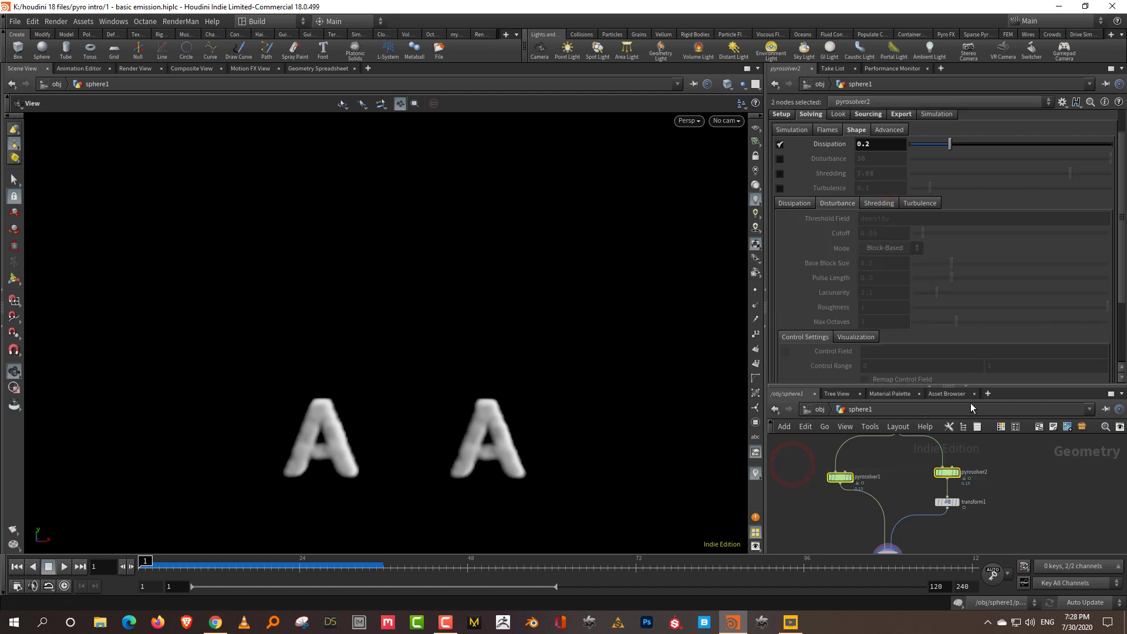
pyautogui.click(878, 202)
pyautogui.click(809, 465)
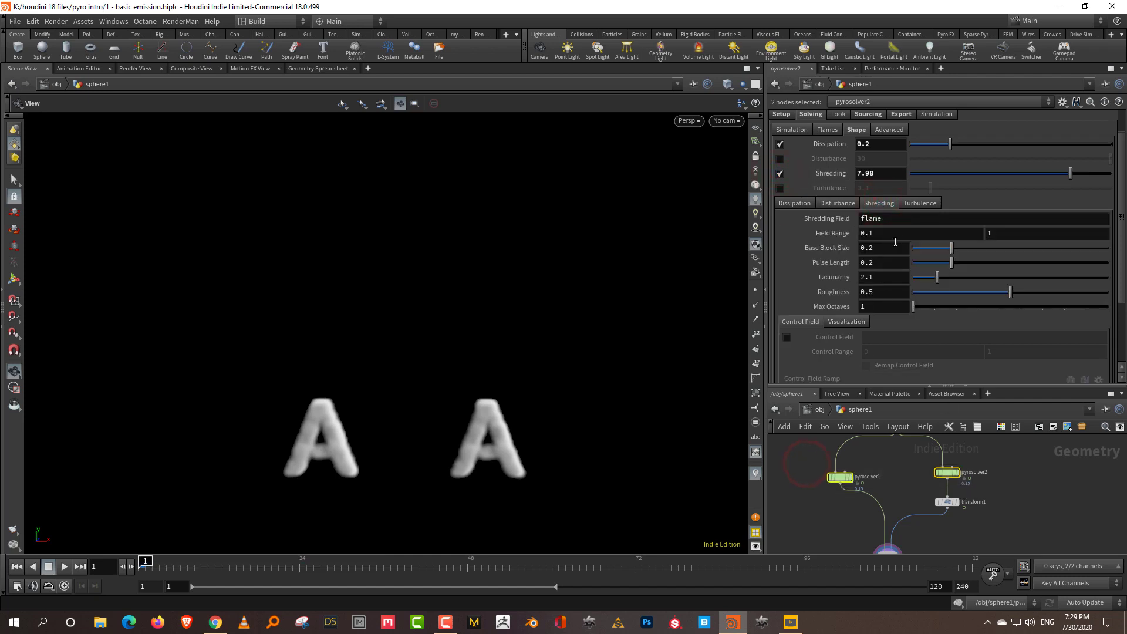
pyautogui.write('density')
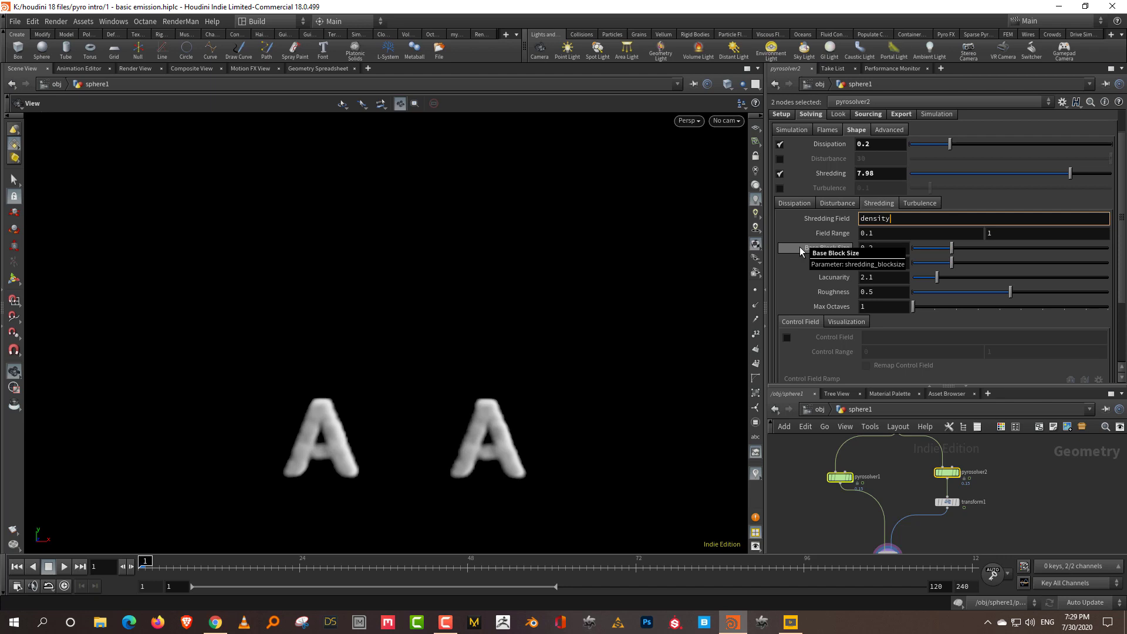
pyautogui.press('Return')
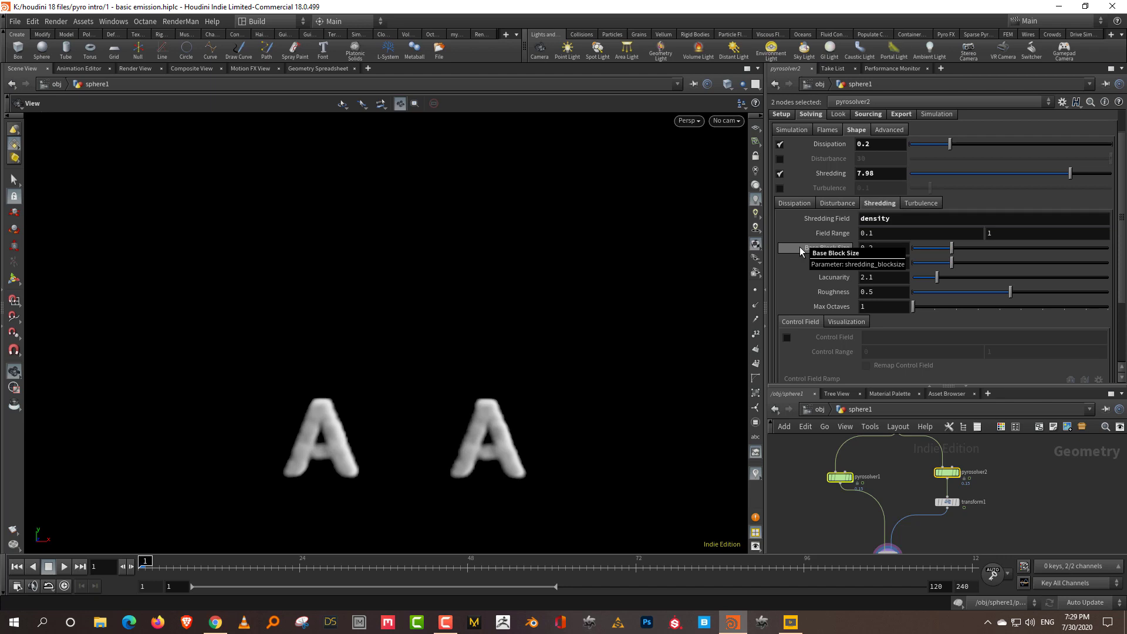
# Switch Shredding off on pyrosolver1, leaving pyrosolver2 shredding at 7.98.
pyautogui.click(879, 463)
pyautogui.click(779, 174)
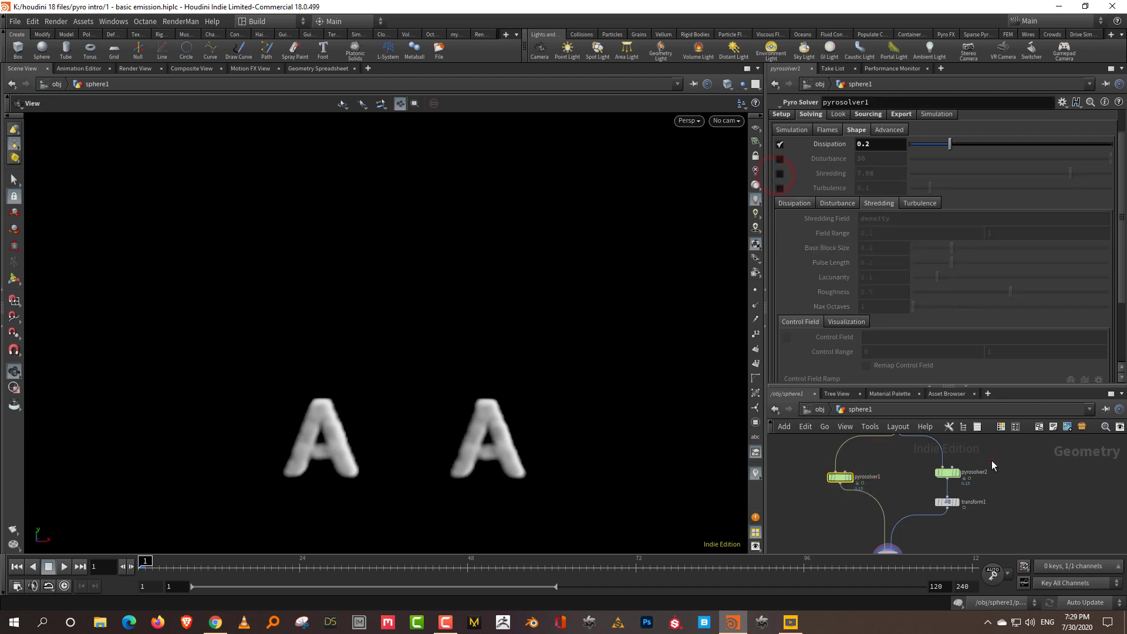
pyautogui.moveTo(991, 461); pyautogui.dragTo(933, 480)
pyautogui.click(1054, 482)
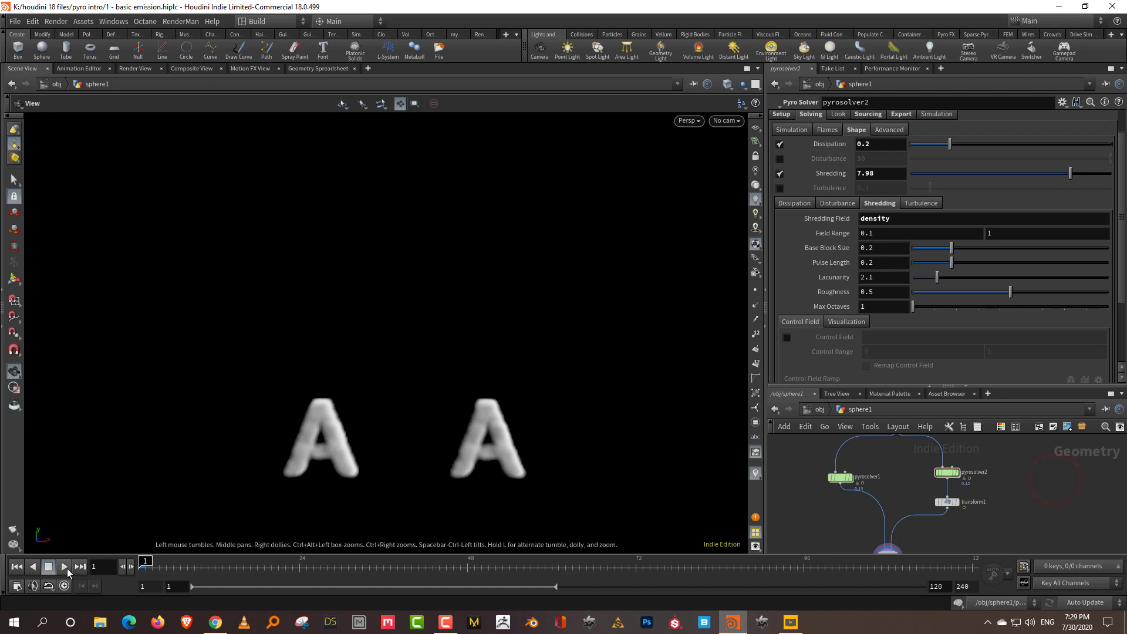
# Play the simulations, rewind and replay to frame 43, then select both solvers.
pyautogui.click(66, 567)
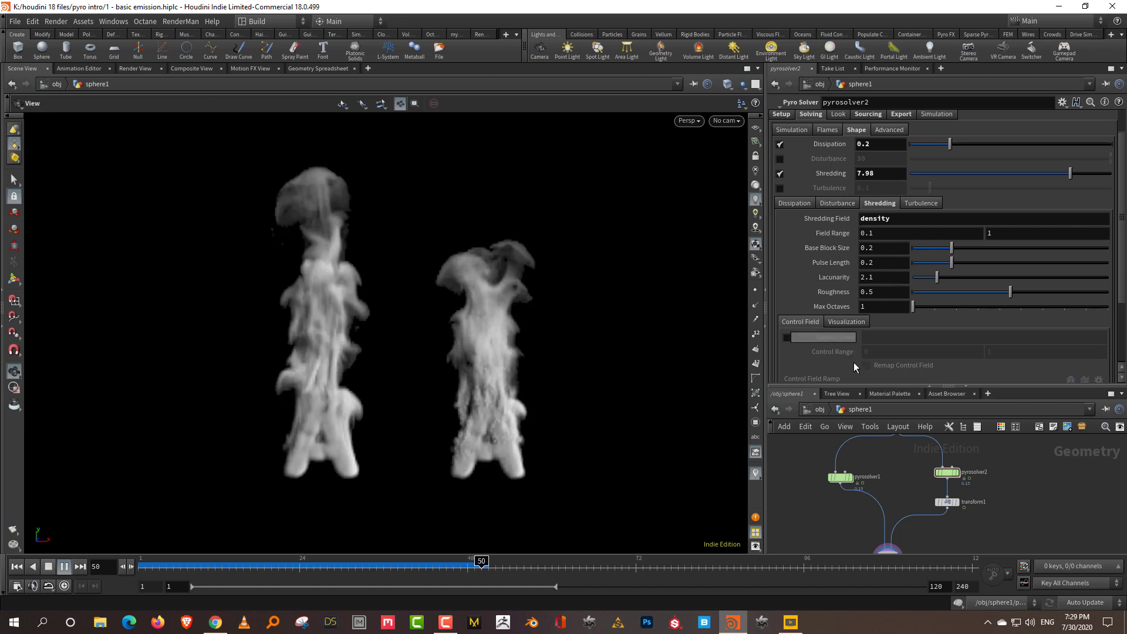
pyautogui.click(47, 567)
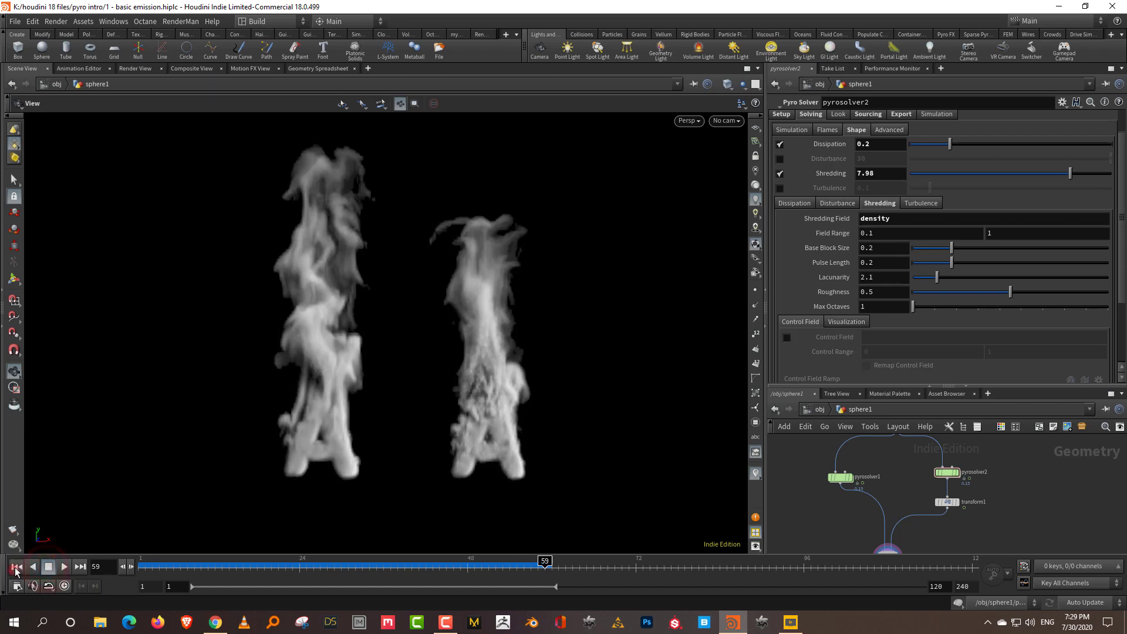
pyautogui.click(15, 567)
pyautogui.click(63, 567)
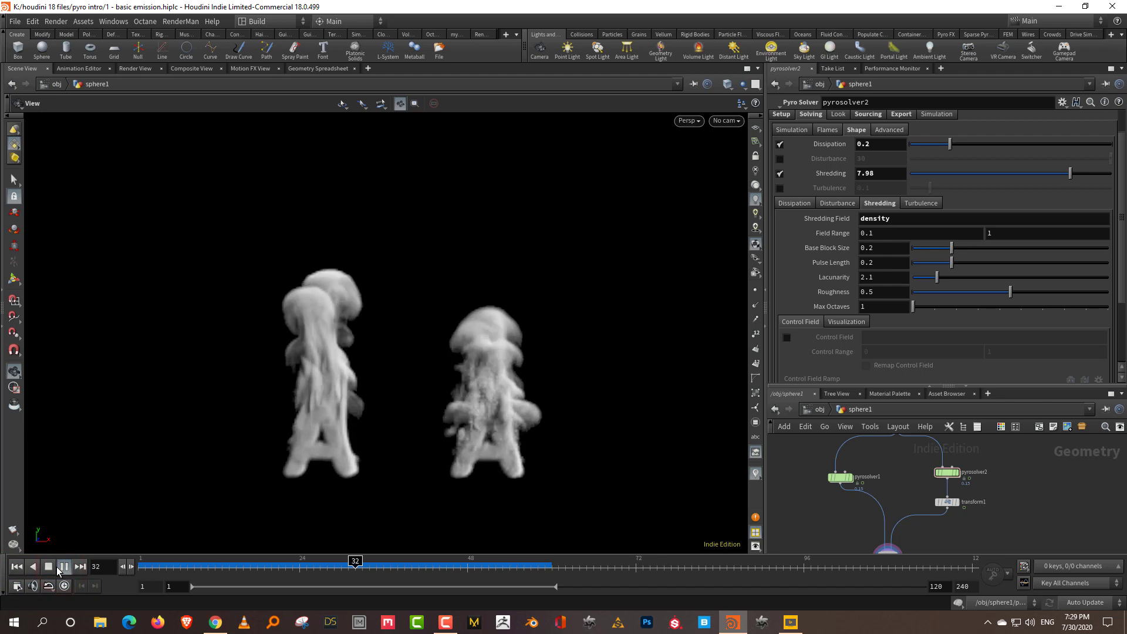
pyautogui.click(48, 567)
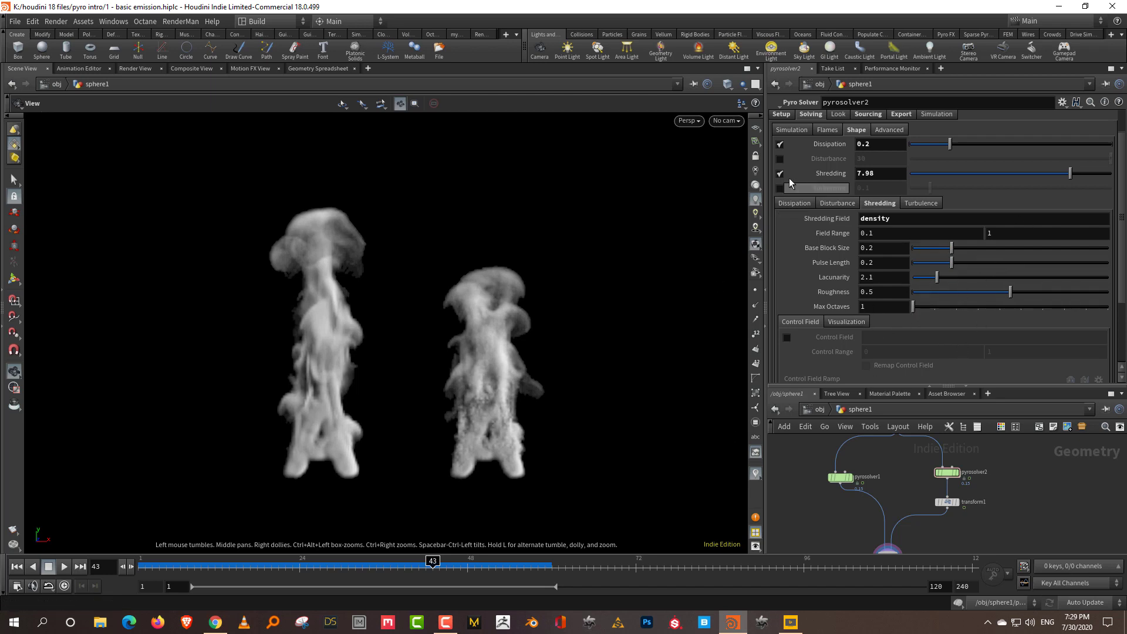
pyautogui.keyDown('shift'); pyautogui.moveTo(804, 465); pyautogui.dragTo(803, 465); pyautogui.keyUp('shift')
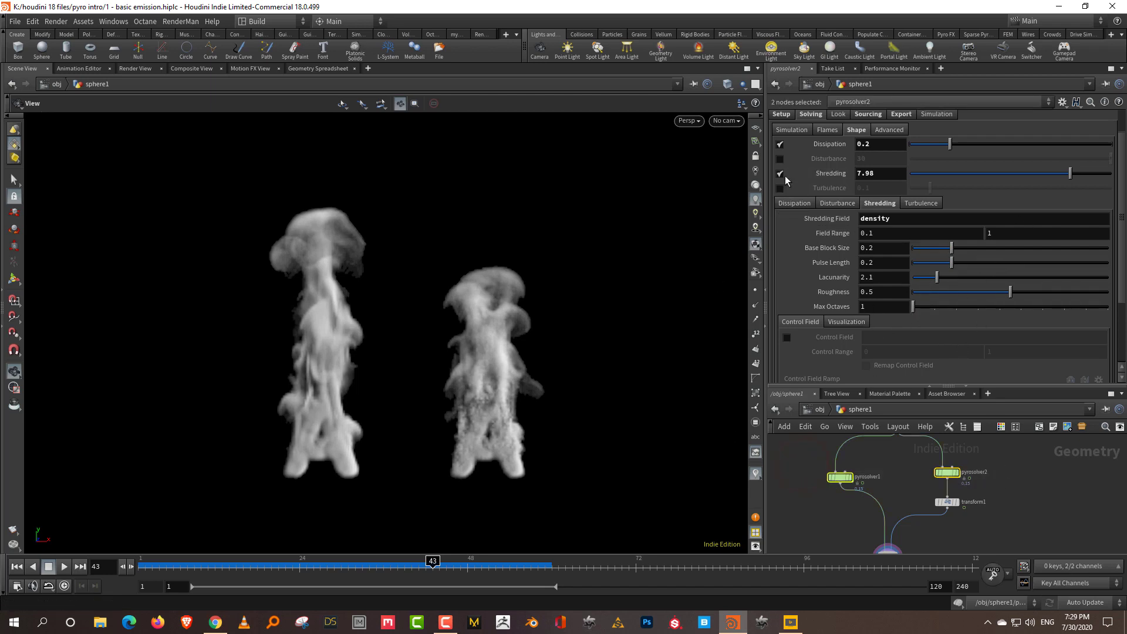
# Turn Shredding off on both solvers and restart the smoke from frame 1.
pyautogui.click(780, 175)
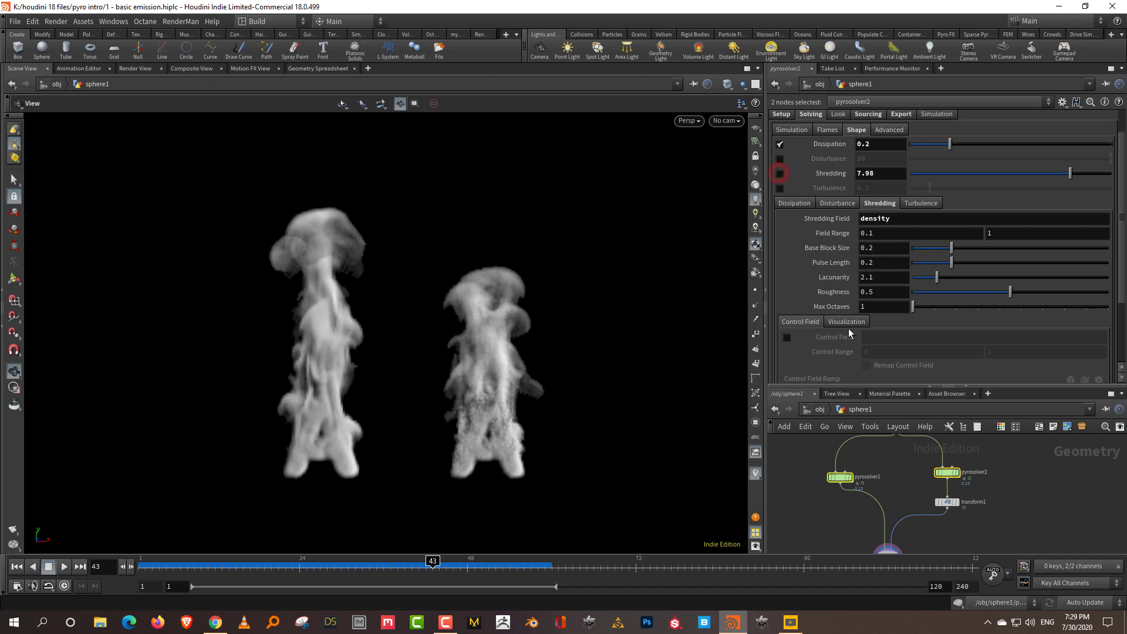
pyautogui.click(1021, 464)
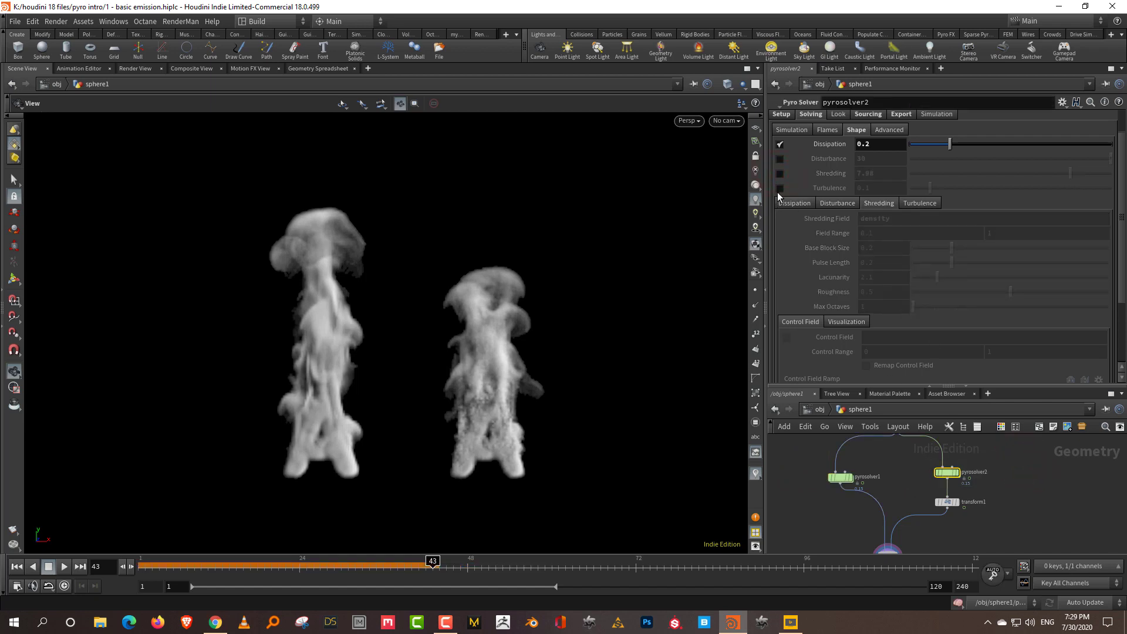
pyautogui.click(17, 566)
pyautogui.click(64, 566)
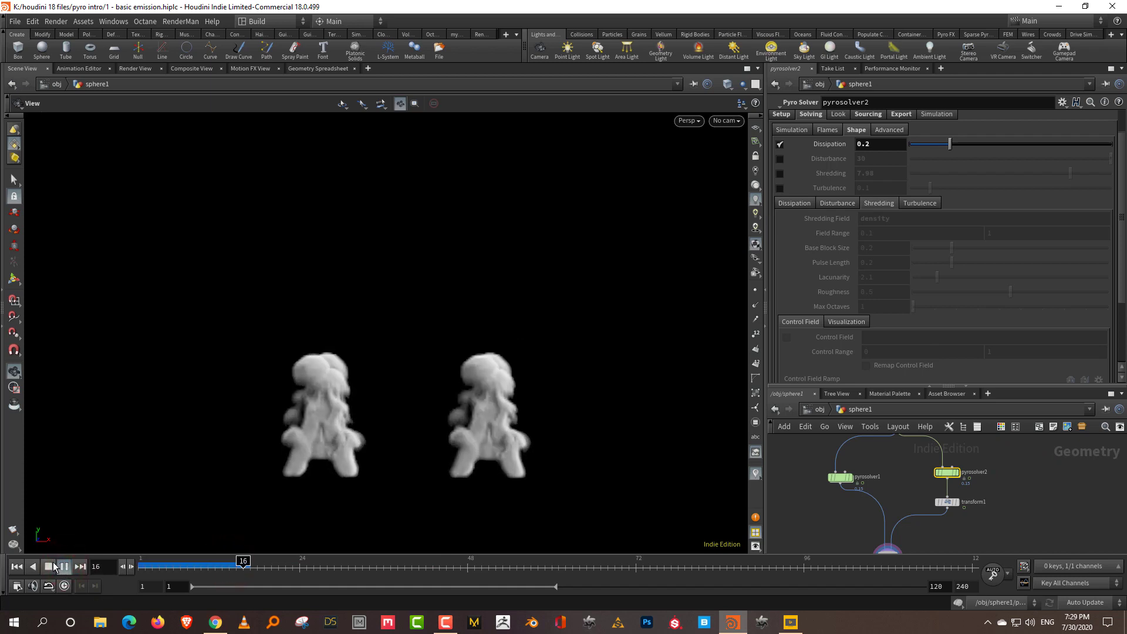
pyautogui.click(16, 566)
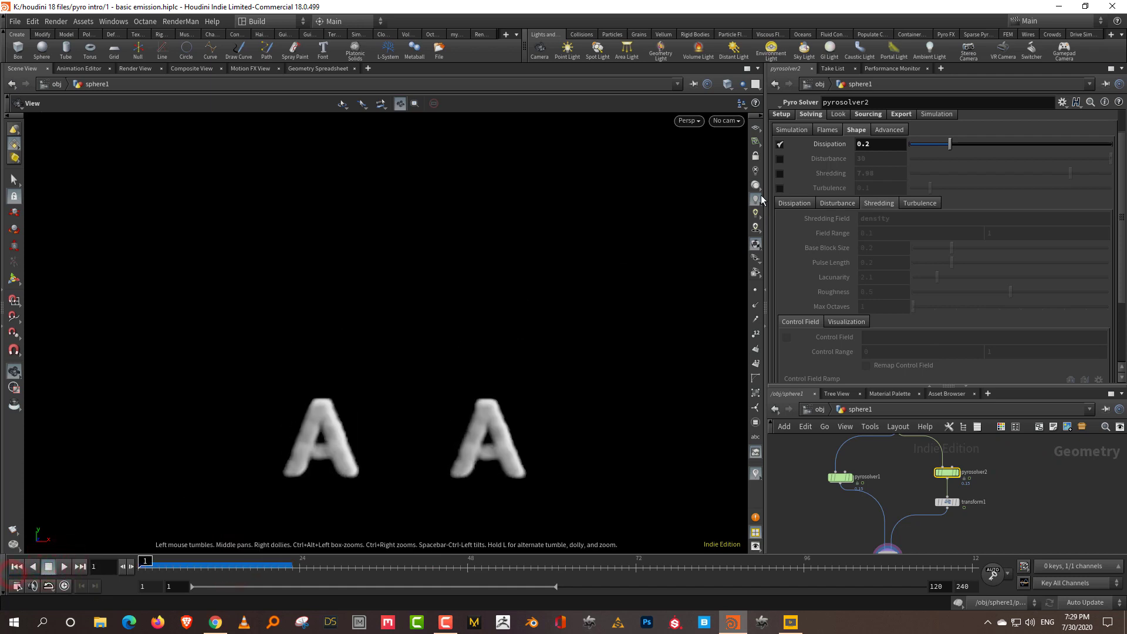
# Enable Turbulence at 3 on pyrosolver2 and play the smoke to frame 40.
pyautogui.click(779, 188)
pyautogui.click(919, 204)
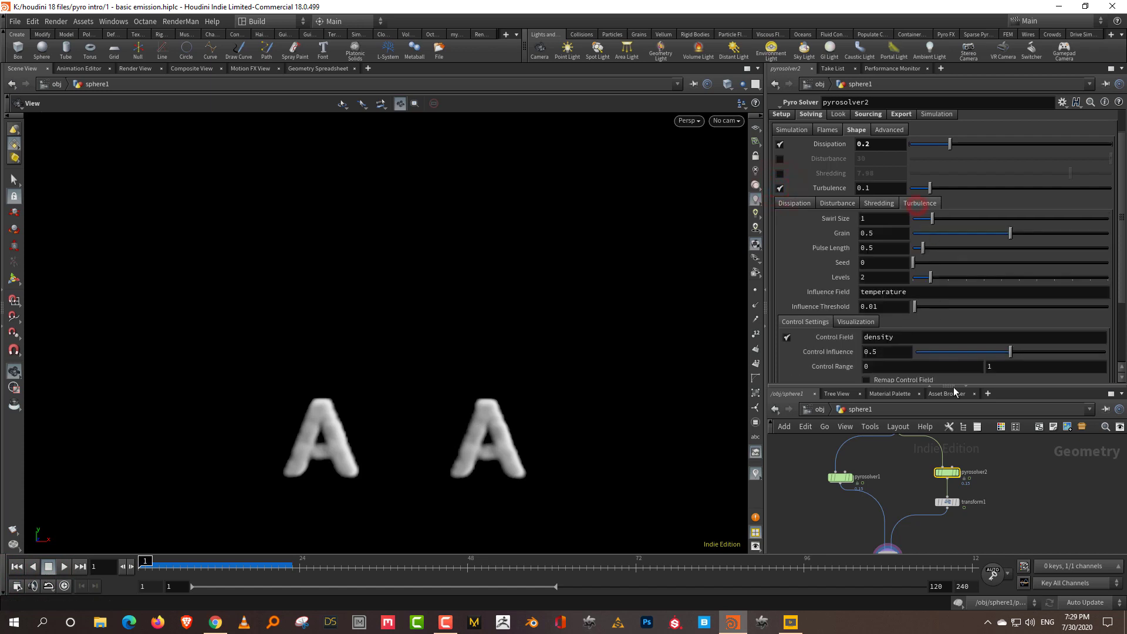
pyautogui.click(995, 449)
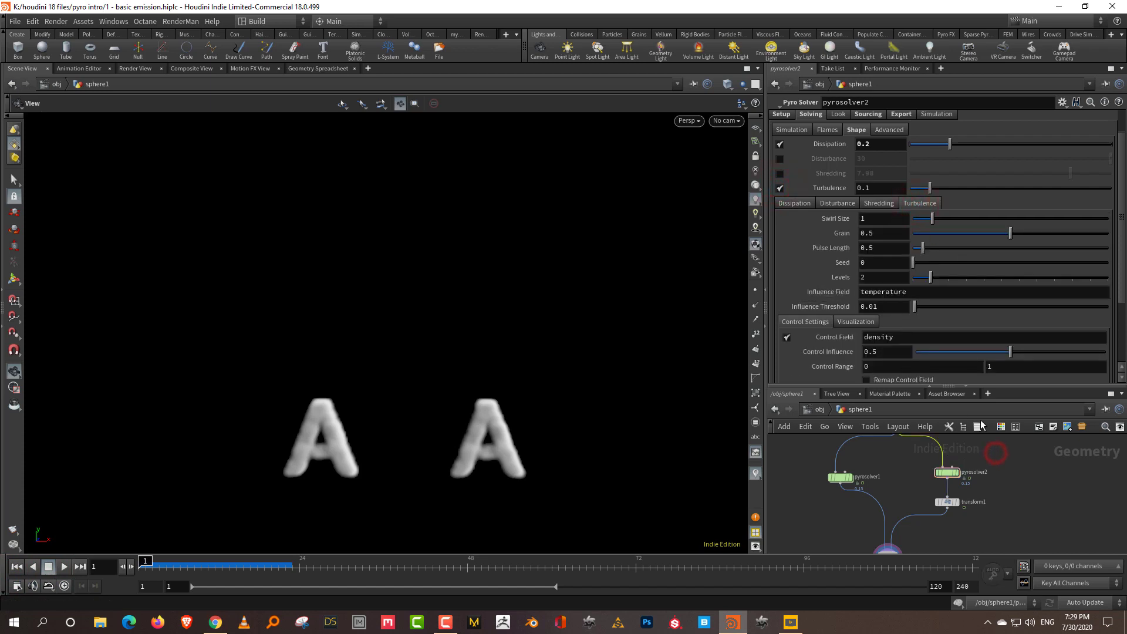
pyautogui.click(1093, 189)
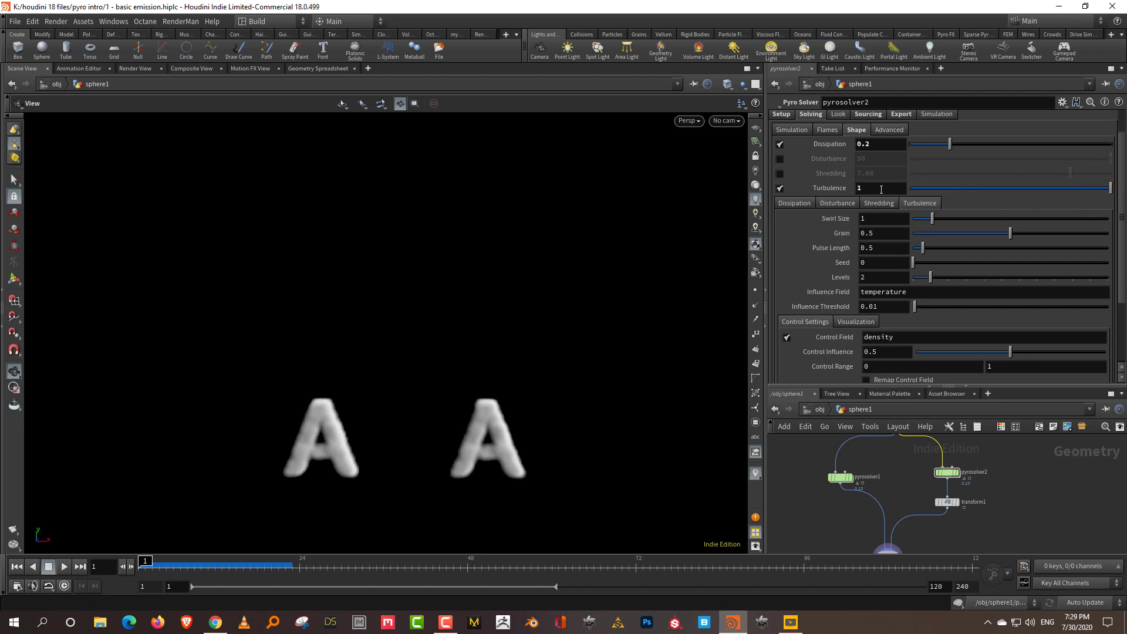
pyautogui.write('3')
pyautogui.press('Return')
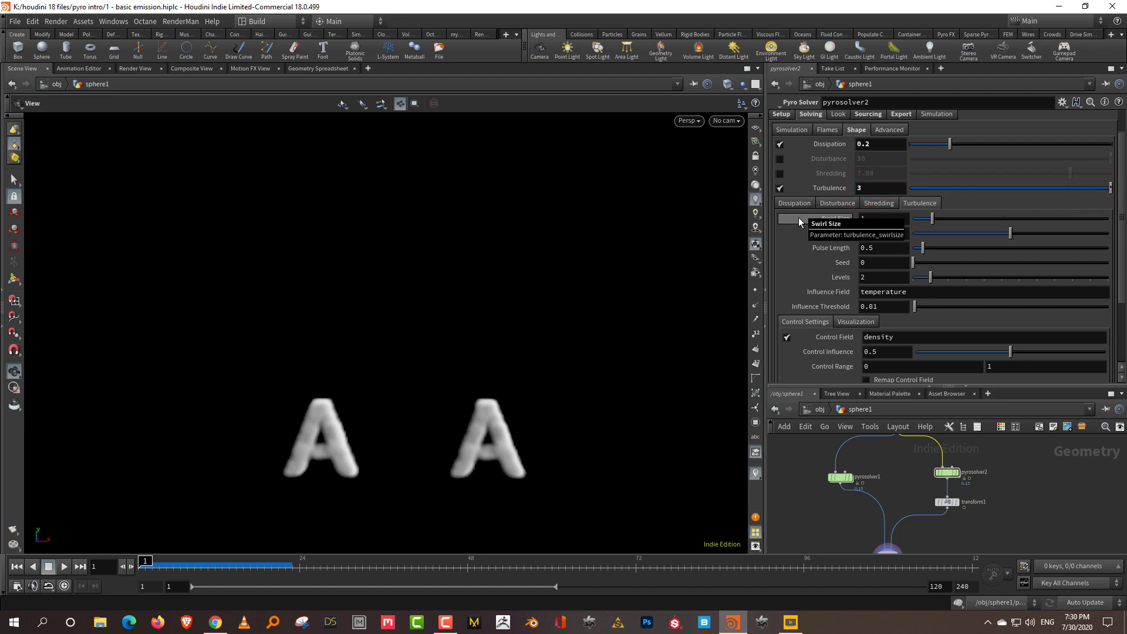
pyautogui.click(1073, 463)
pyautogui.click(65, 567)
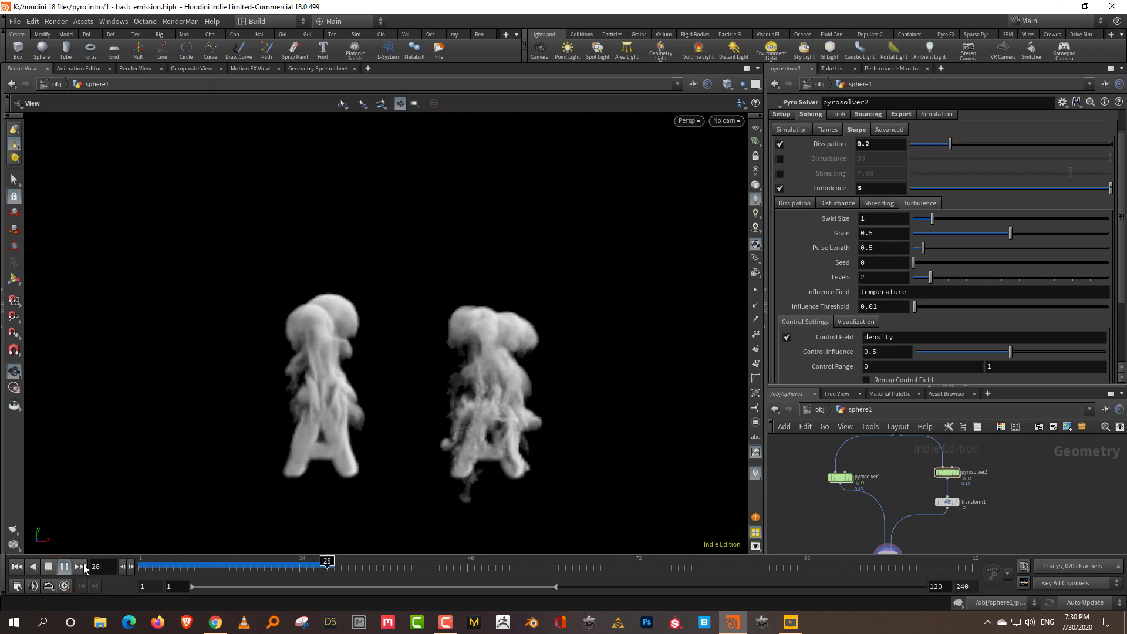
pyautogui.click(48, 567)
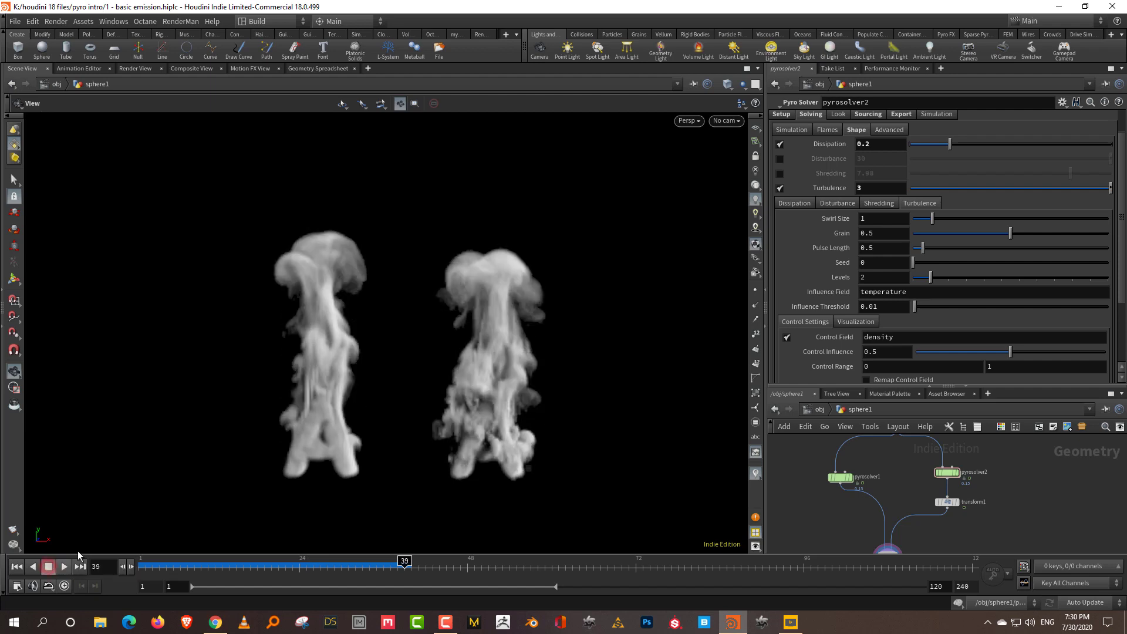
# Set pyrosolver2's Pulse Length to 10 and Grain to 0.976, replaying after each.
pyautogui.click(1108, 249)
pyautogui.click(141, 567)
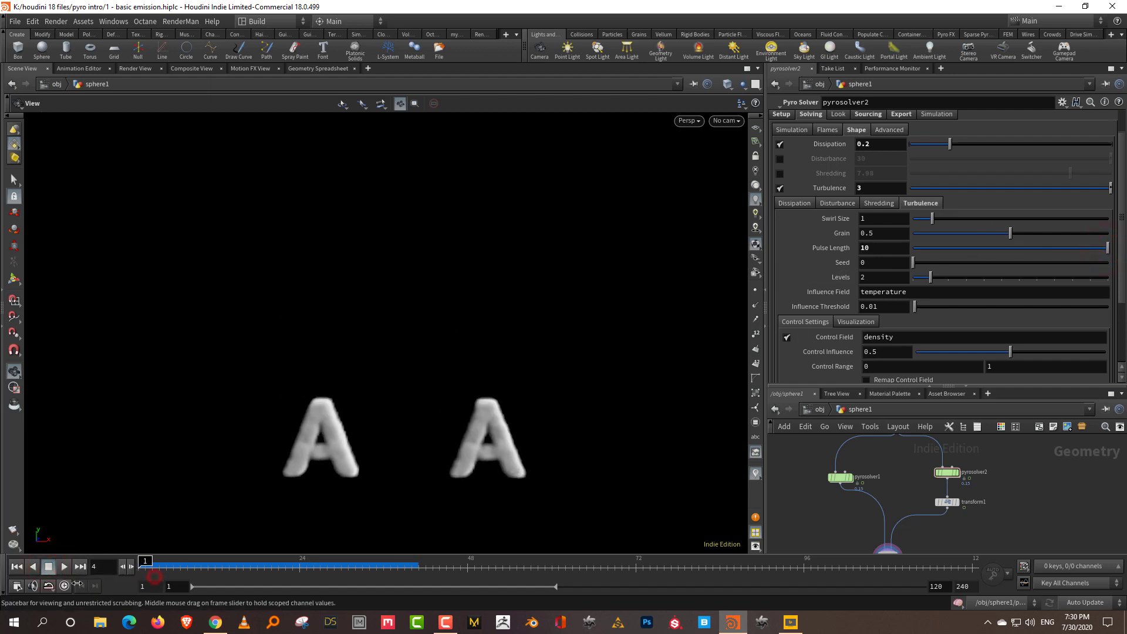
pyautogui.click(64, 567)
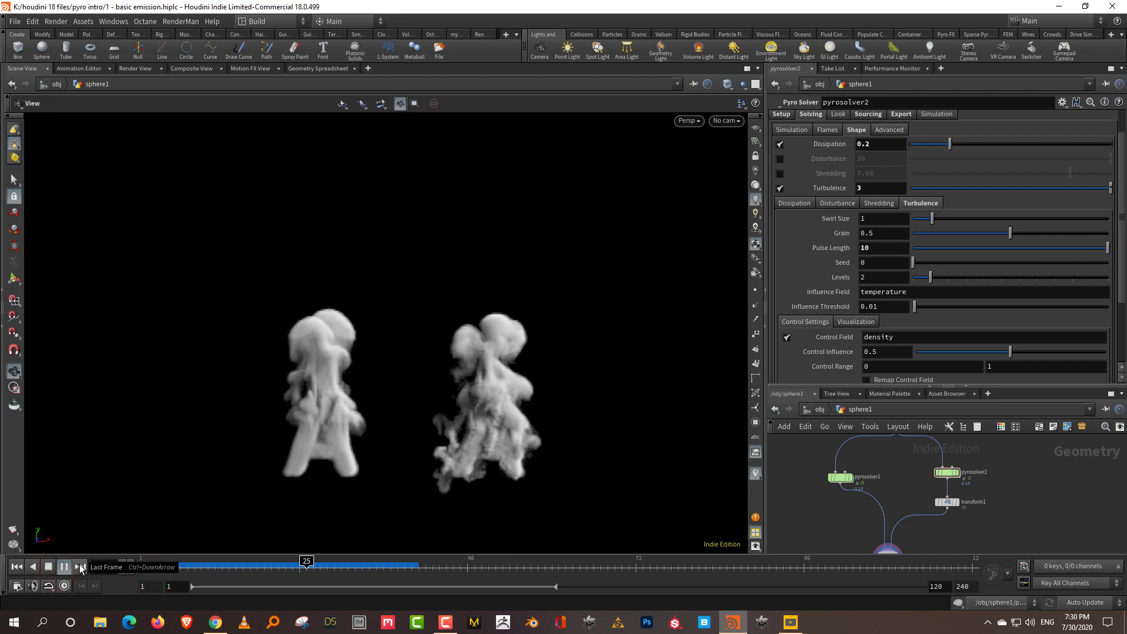
pyautogui.click(64, 567)
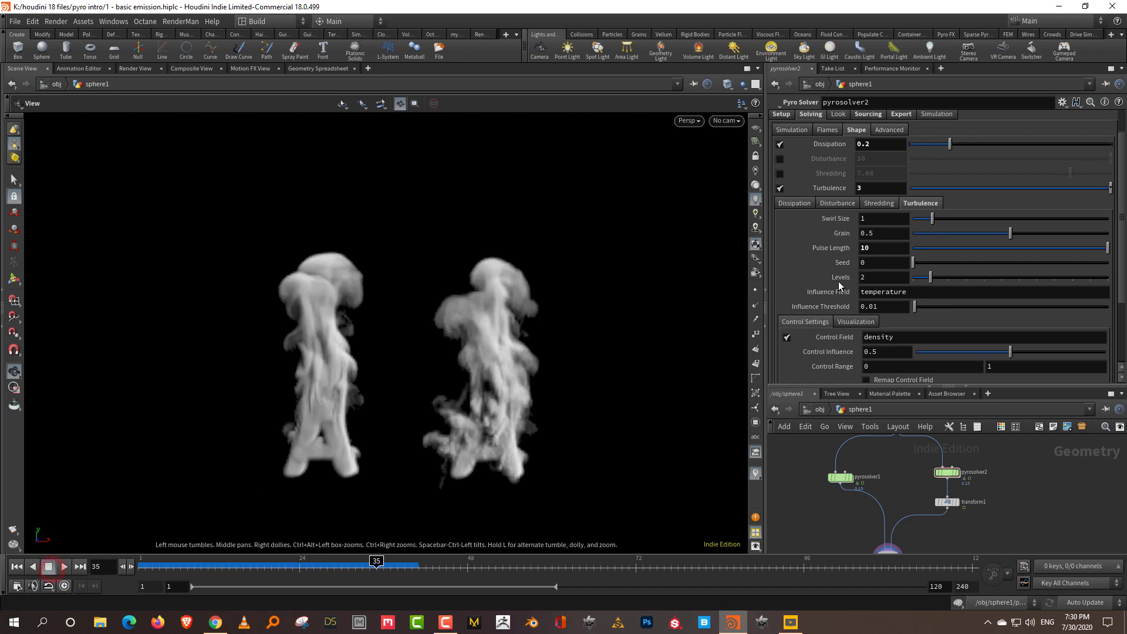
pyautogui.click(1103, 233)
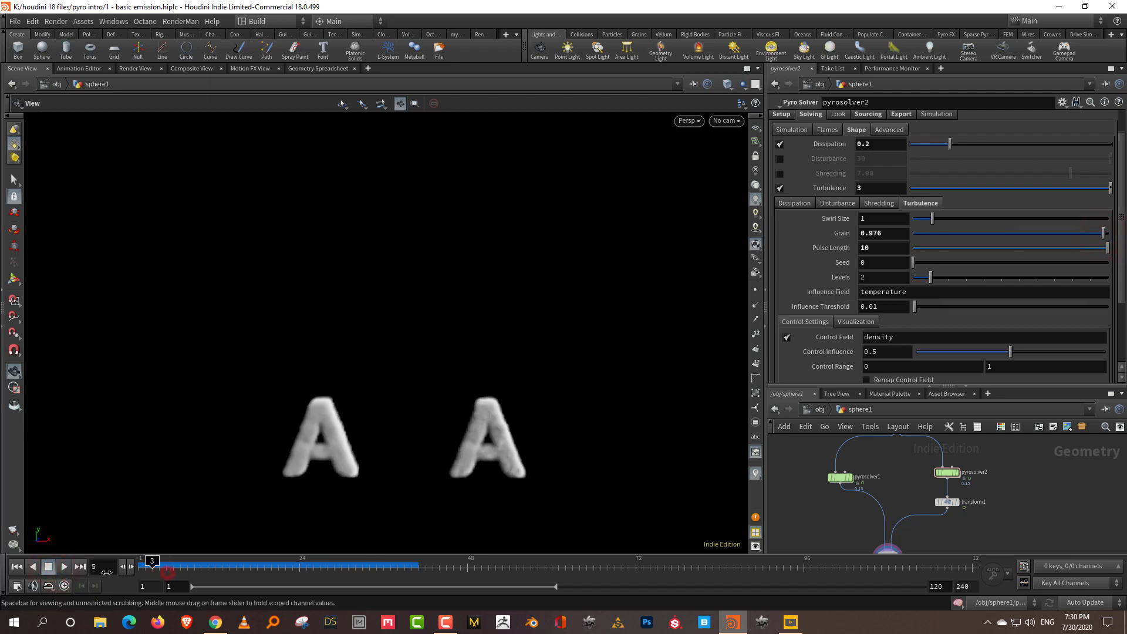
pyautogui.click(64, 566)
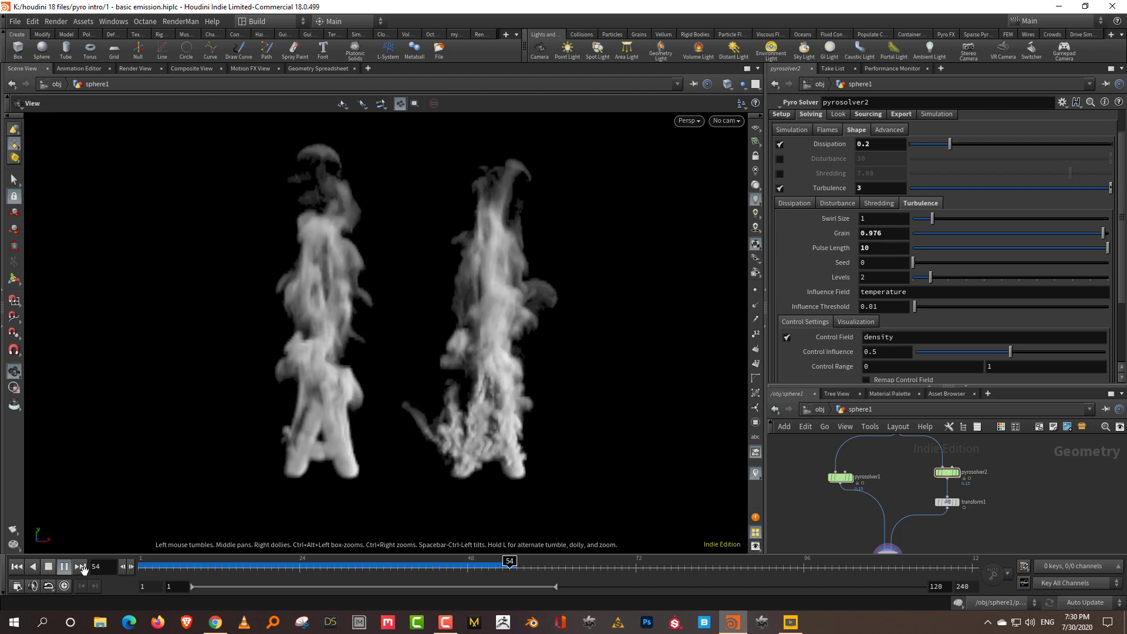
pyautogui.click(64, 566)
# Lower pyrosolver2's Pulse Length to 0.27 and replay the smoke from the start.
pyautogui.click(920, 248)
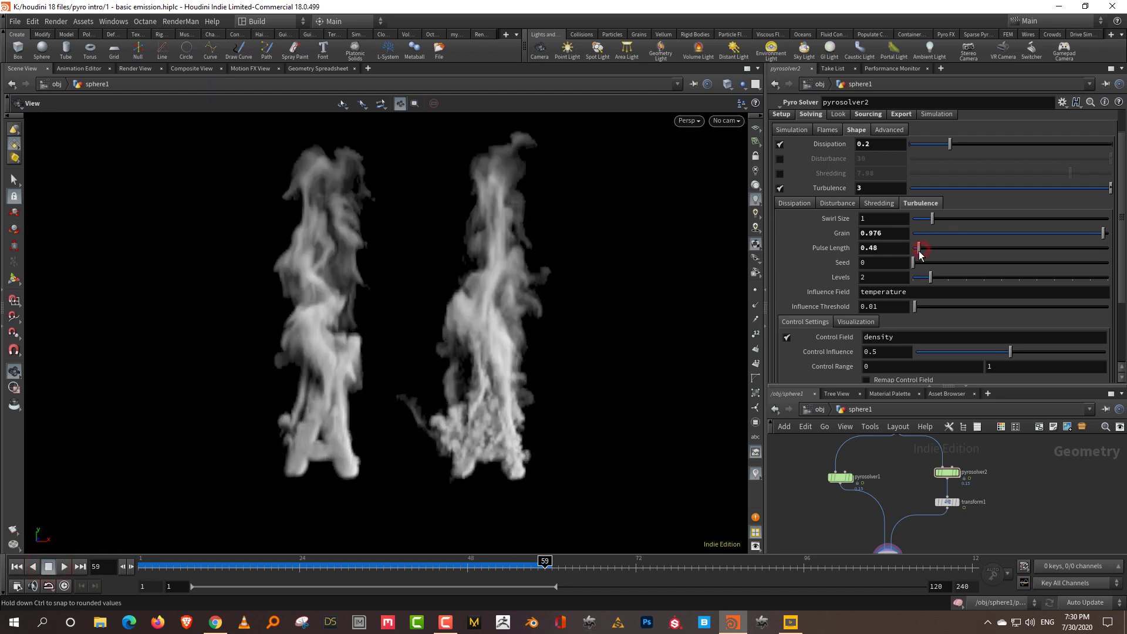
pyautogui.moveTo(918, 251); pyautogui.dragTo(917, 251)
pyautogui.click(159, 565)
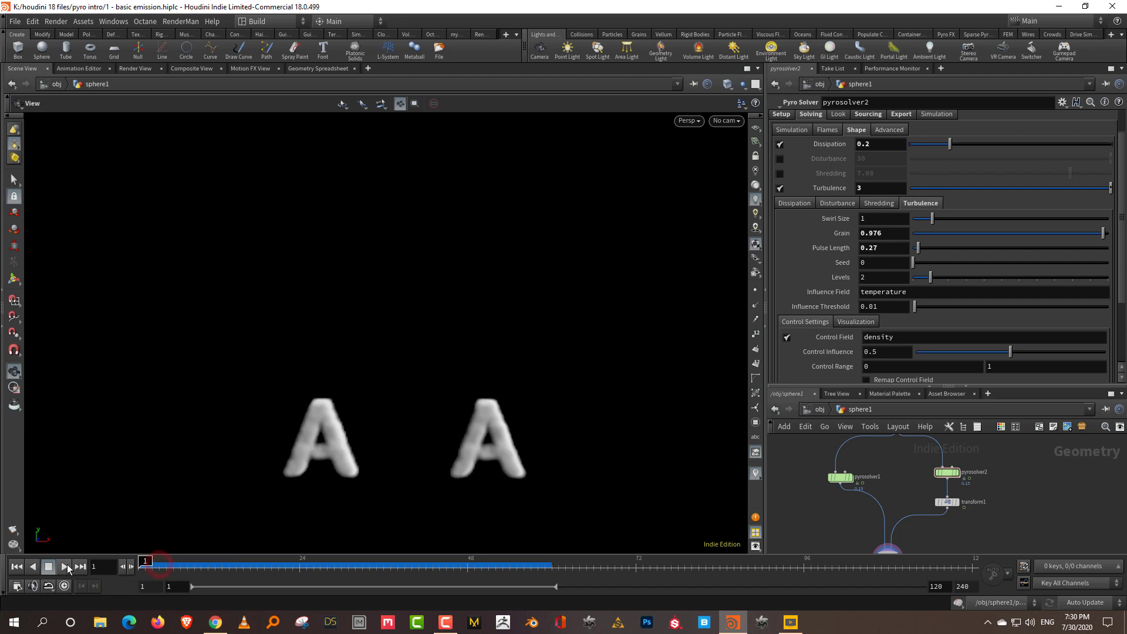
pyautogui.press('Up')
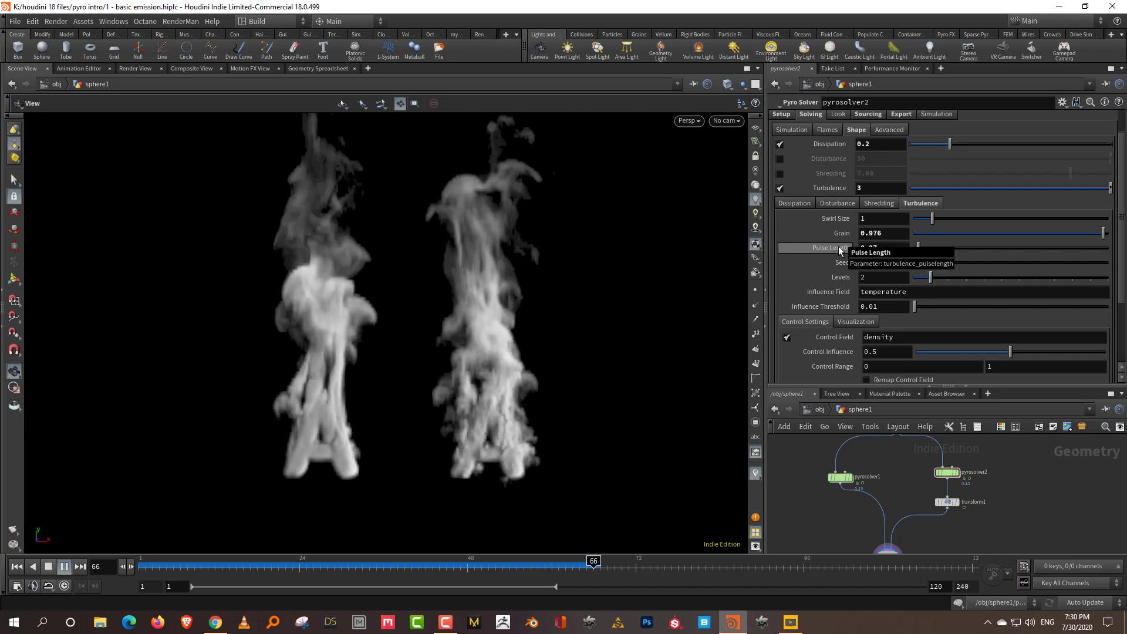
pyautogui.click(17, 566)
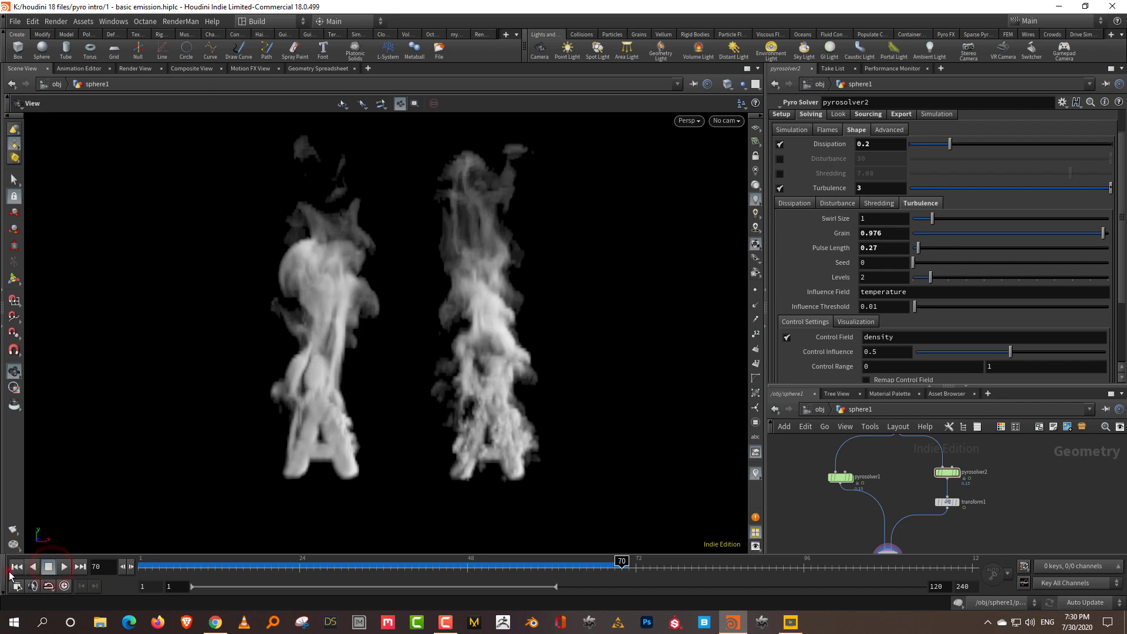
# Turn on Turbulence at 3 for pyrosolver1 and show its Turbulence sub-tab.
pyautogui.click(838, 477)
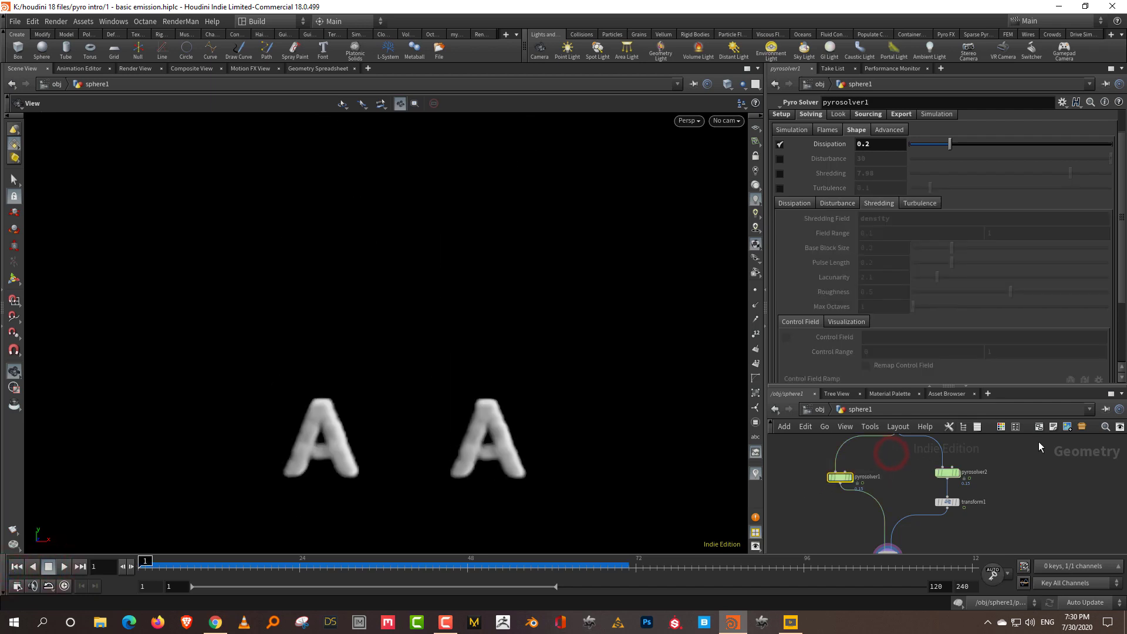
pyautogui.click(948, 472)
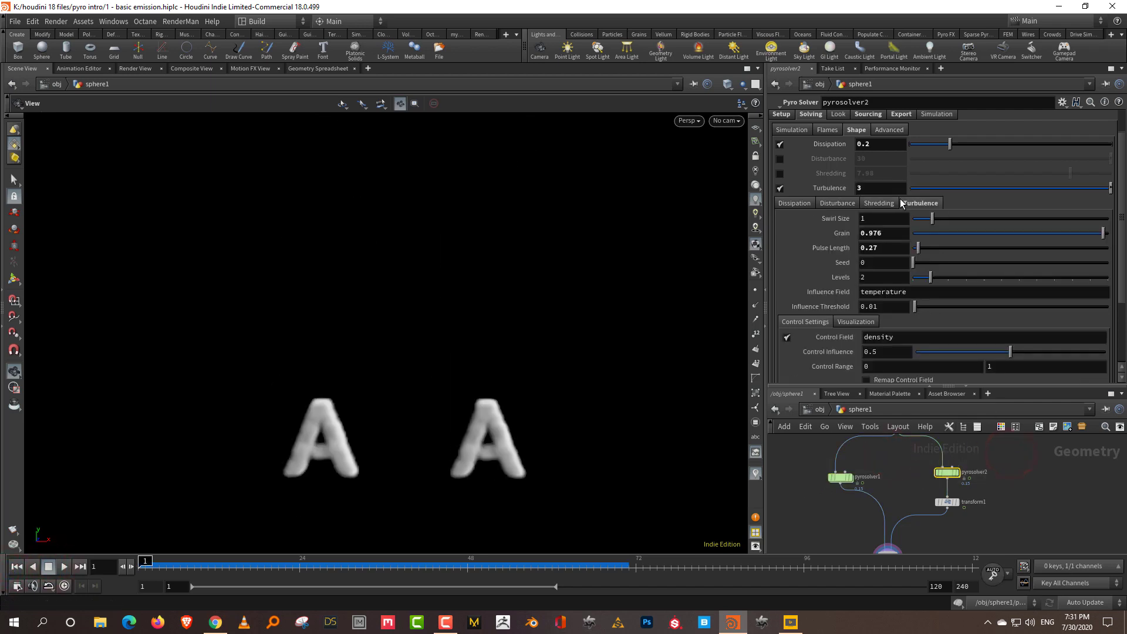
pyautogui.moveTo(779, 463); pyautogui.dragTo(804, 496)
pyautogui.click(780, 188)
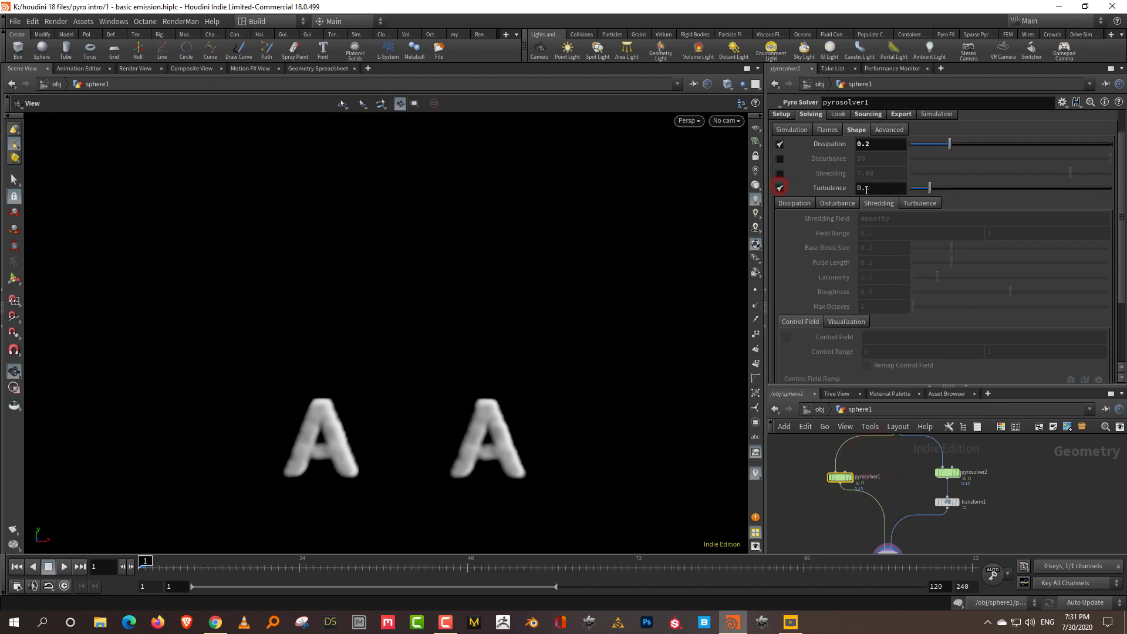
pyautogui.write('3')
pyautogui.press('Return')
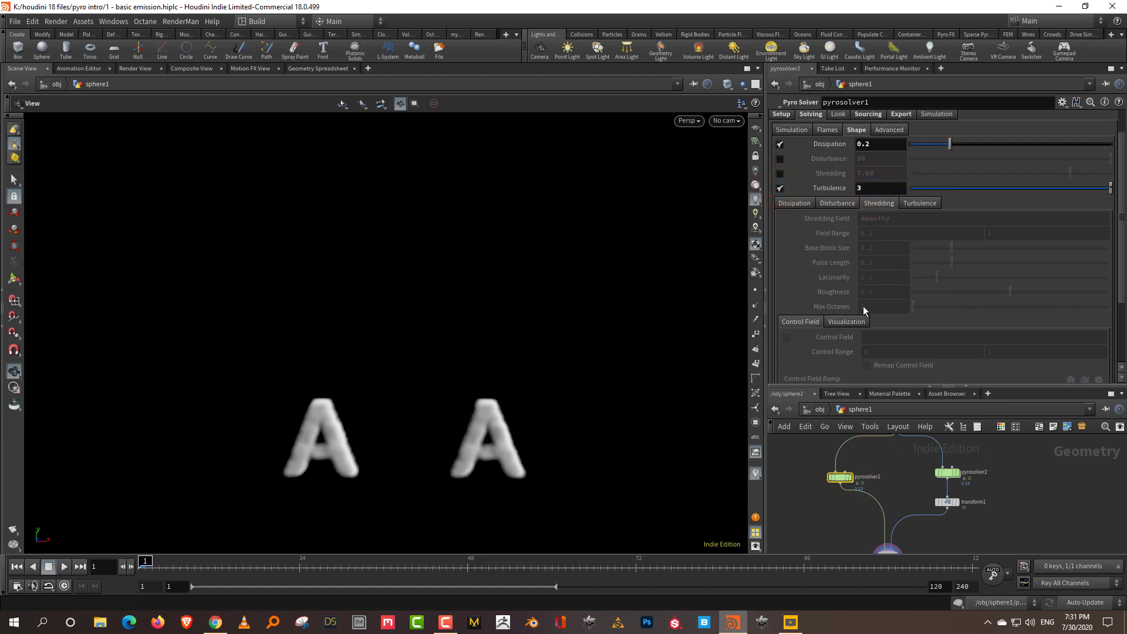
pyautogui.click(908, 203)
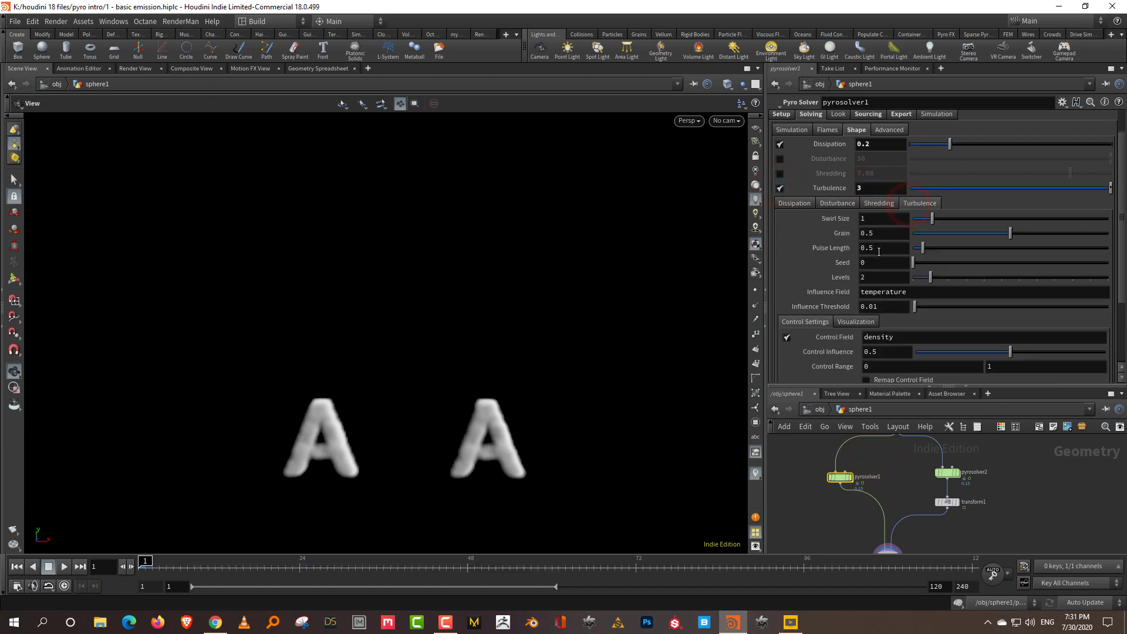
# Set Grain 1 and Pulse Length 10 on pyrosolver1, and Grain 1 on pyrosolver2.
pyautogui.moveTo(914, 465); pyautogui.dragTo(968, 482)
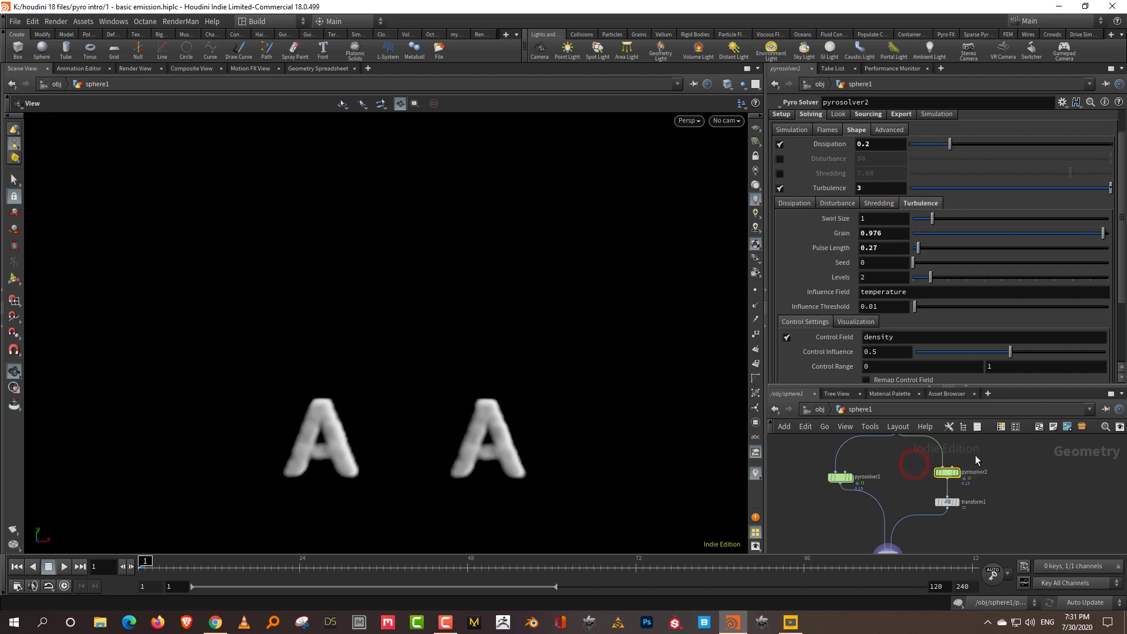
pyautogui.click(907, 467)
pyautogui.click(1048, 233)
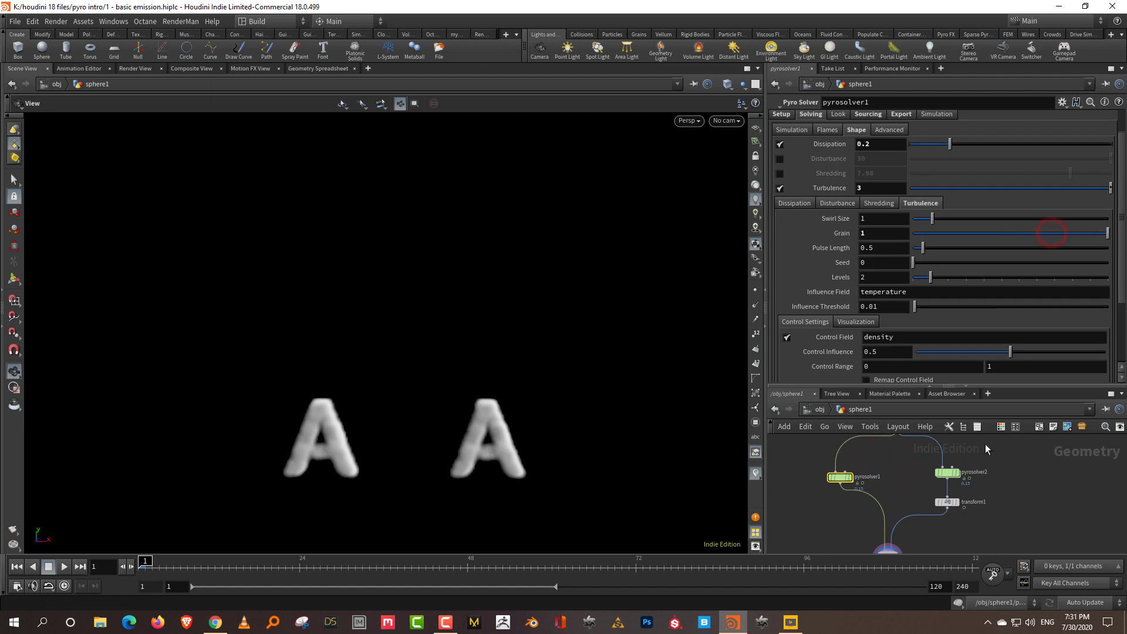
pyautogui.click(975, 455)
pyautogui.click(1104, 233)
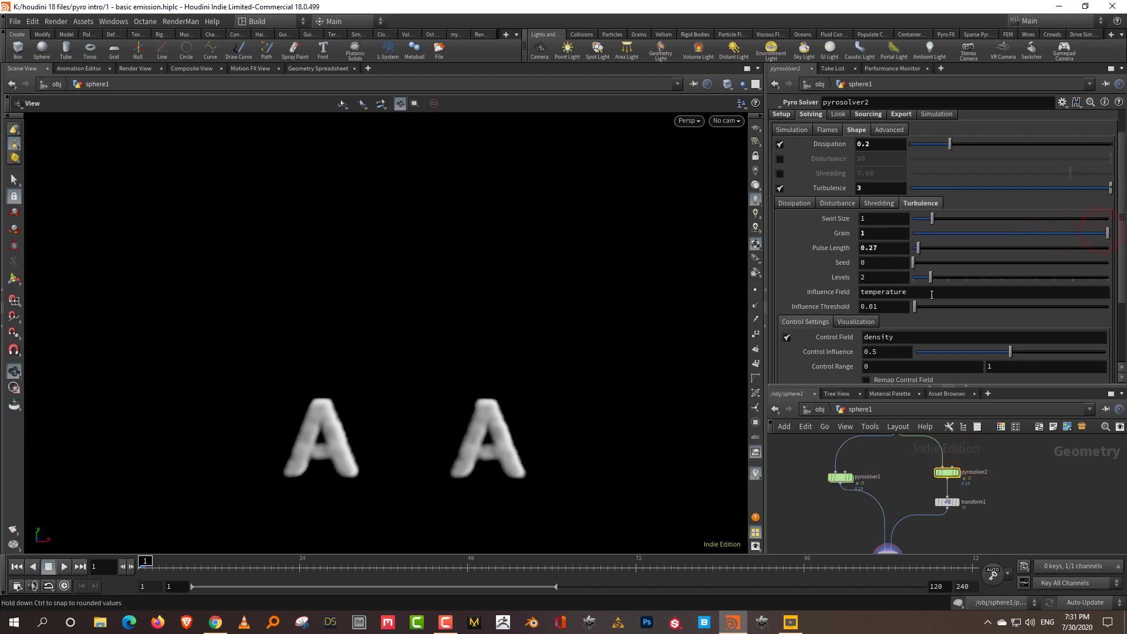
pyautogui.click(840, 476)
pyautogui.click(1031, 477)
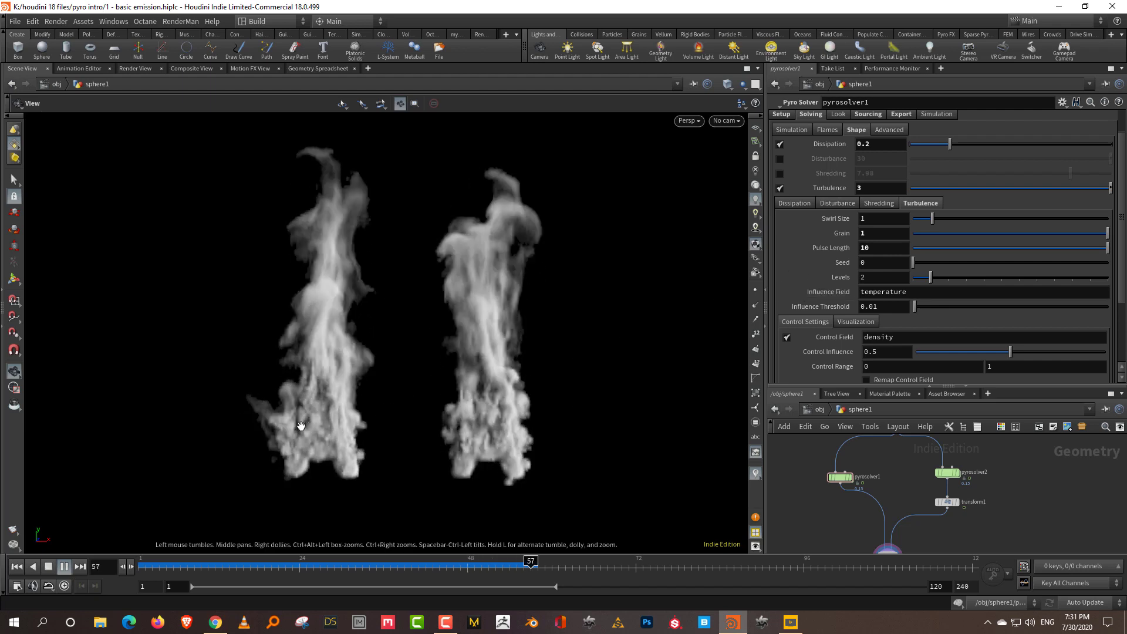
# Rewind to frame 1 and play both turbulent plumes through frame 85.
pyautogui.moveTo(183, 568); pyautogui.dragTo(141, 566)
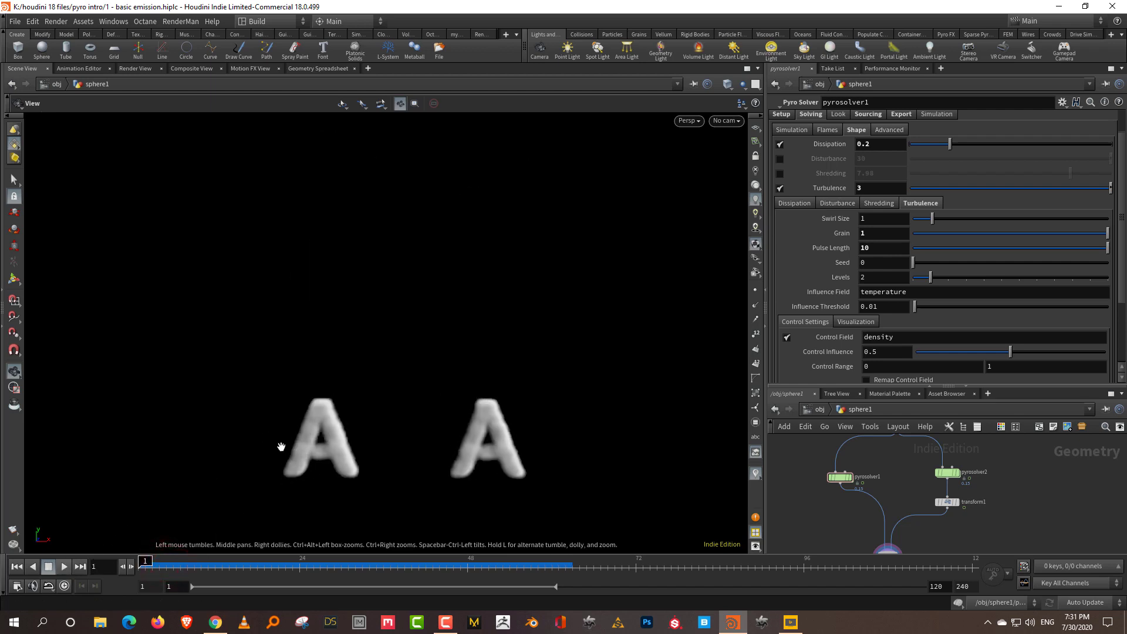
pyautogui.click(63, 571)
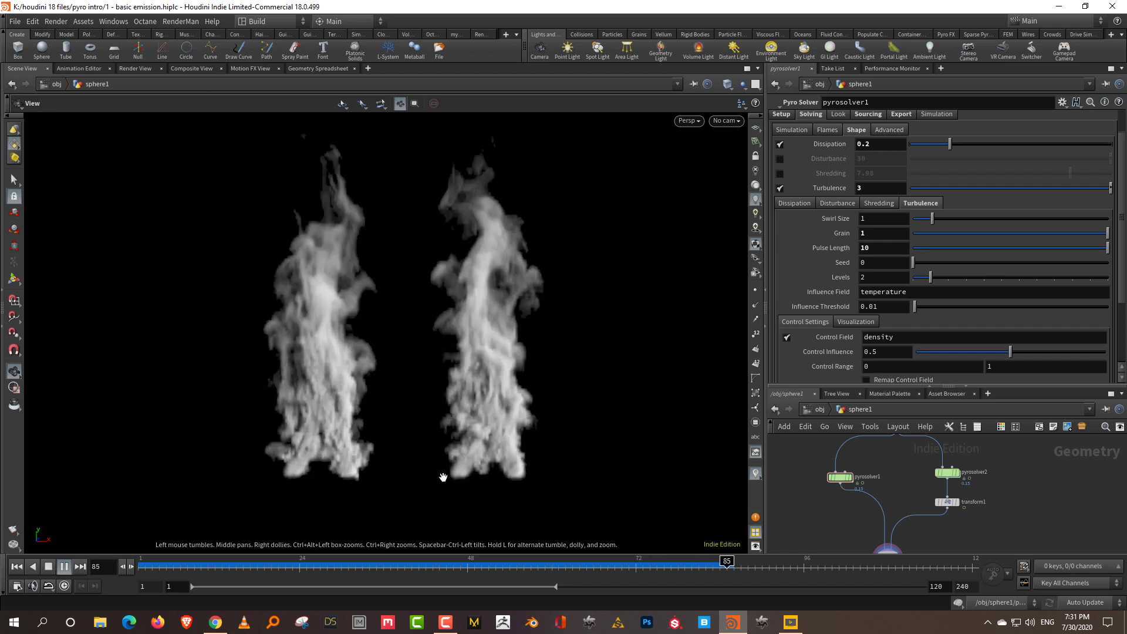
# Stop playback, select both pyro solvers and enlarge the node network pane.
pyautogui.click(60, 573)
pyautogui.scroll(-3, 1118, 261)
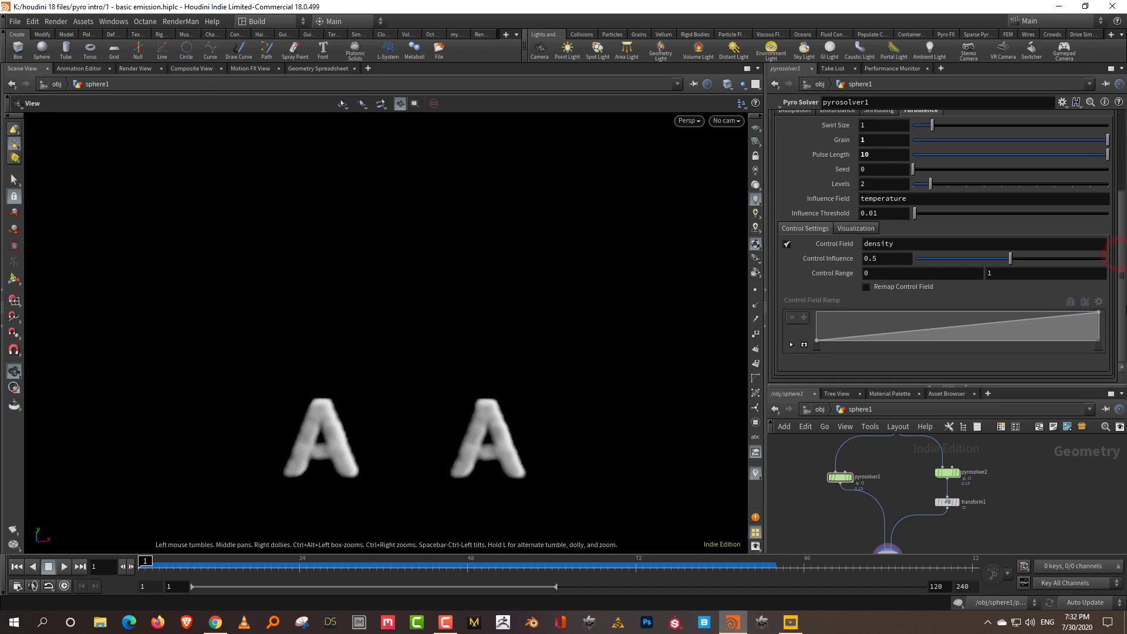
pyautogui.scroll(4, 1117, 246)
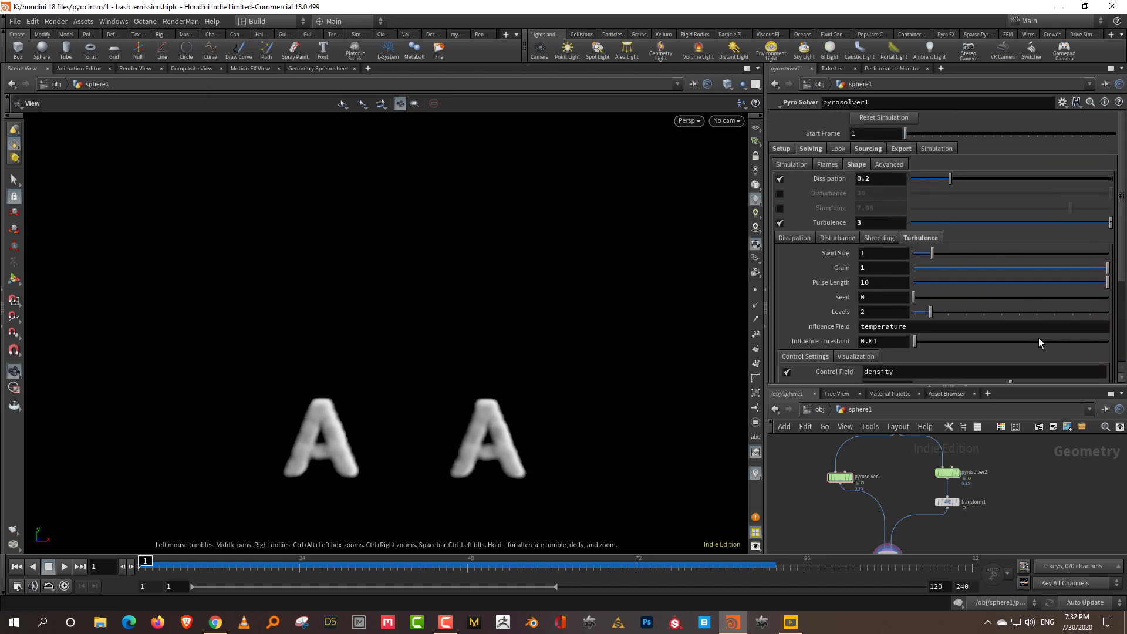
pyautogui.moveTo(861, 469); pyautogui.dragTo(858, 471)
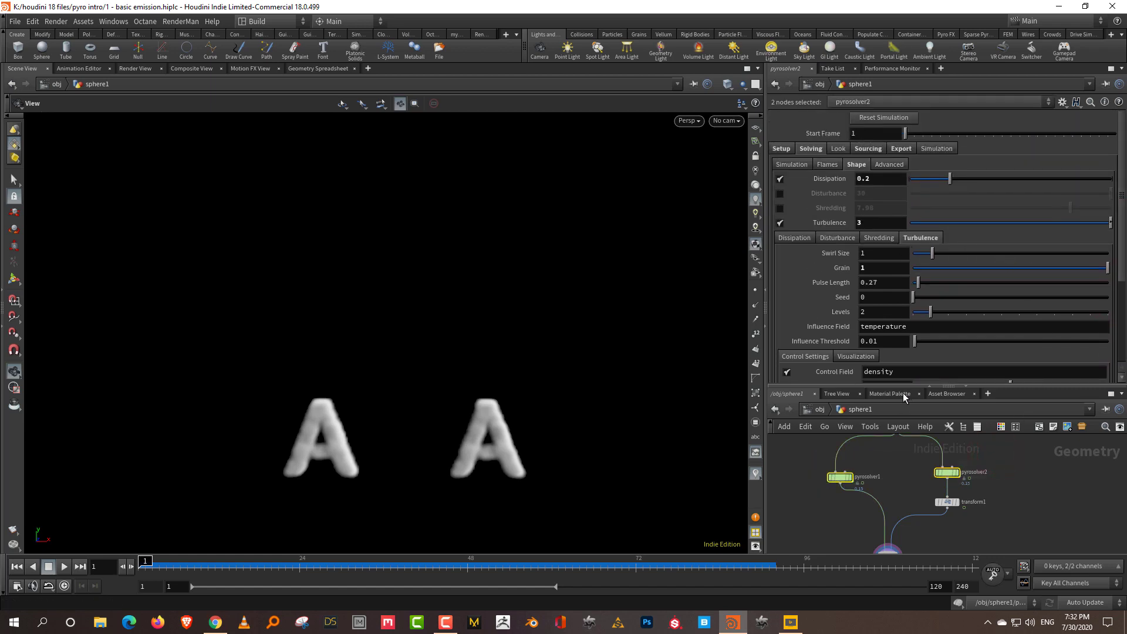
pyautogui.moveTo(904, 387); pyautogui.dragTo(904, 351)
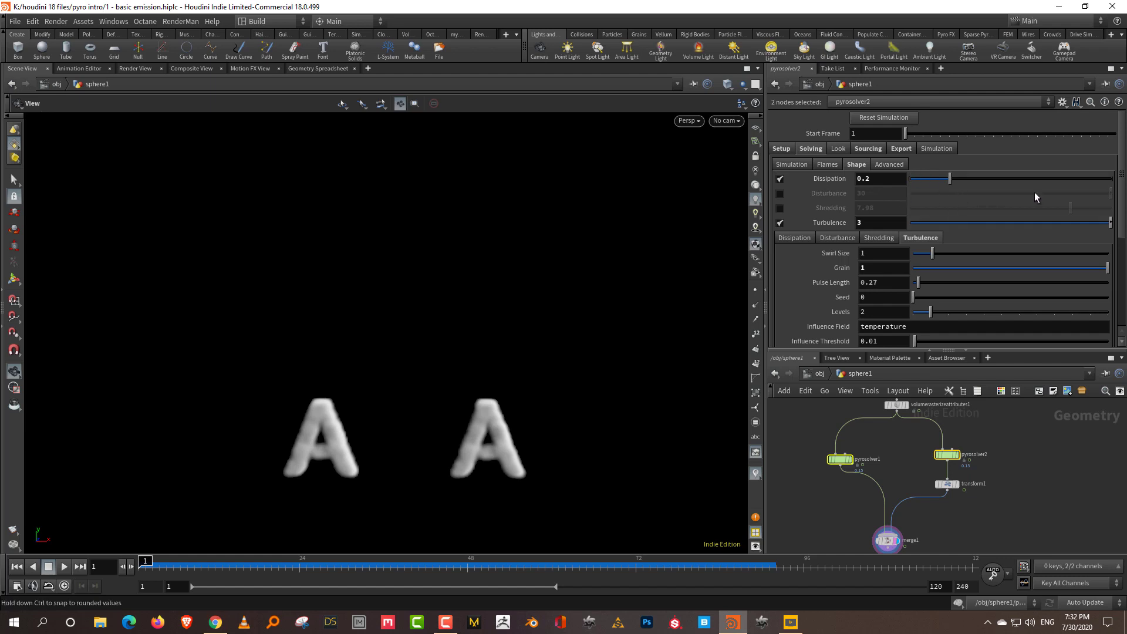
# Show pyrosolver2's Sourcing settings and zoom the network to reveal merge1.
pyautogui.moveTo(1121, 196)
pyautogui.mouseDown()
pyautogui.moveTo(1121, 229)
pyautogui.moveTo(1121, 203)
pyautogui.mouseUp()
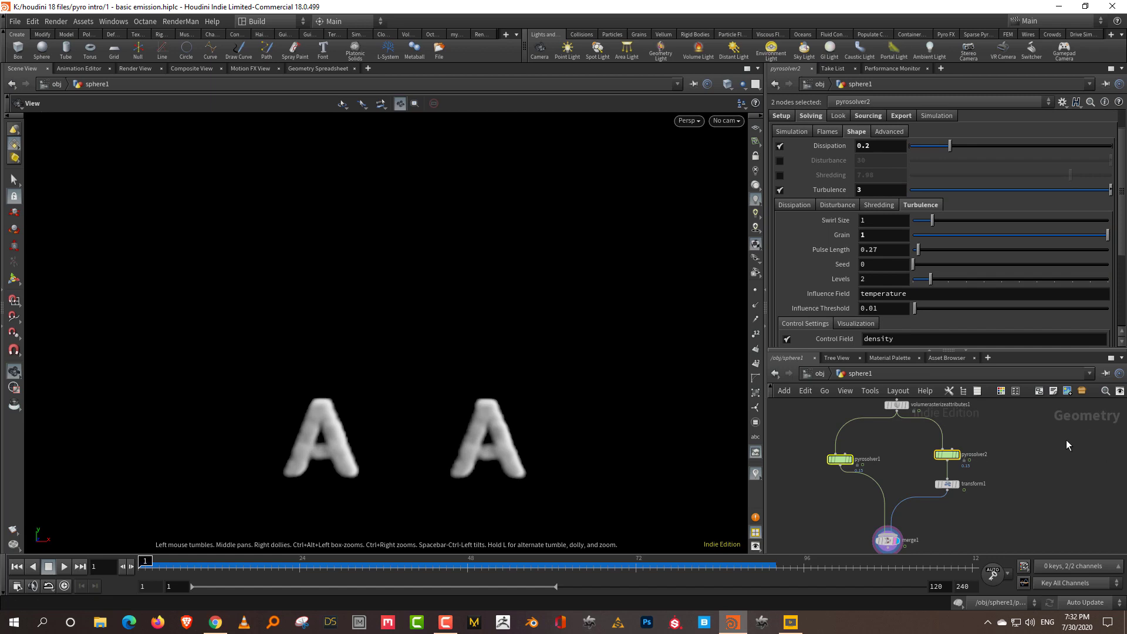
pyautogui.scroll(2, 1017, 458)
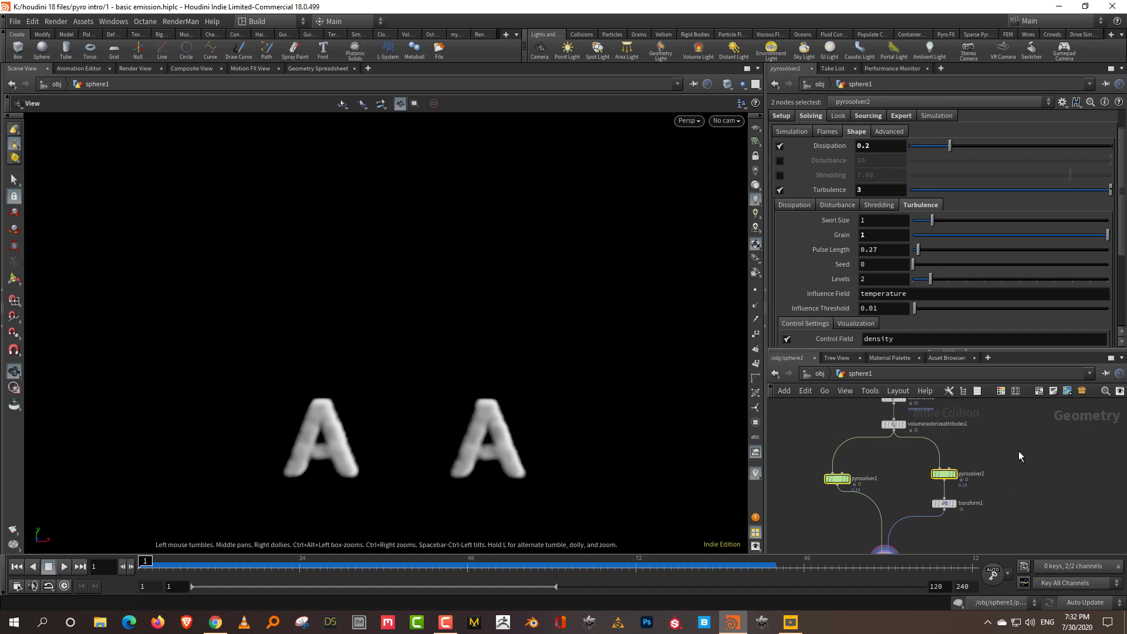
pyautogui.click(869, 116)
pyautogui.click(1014, 493)
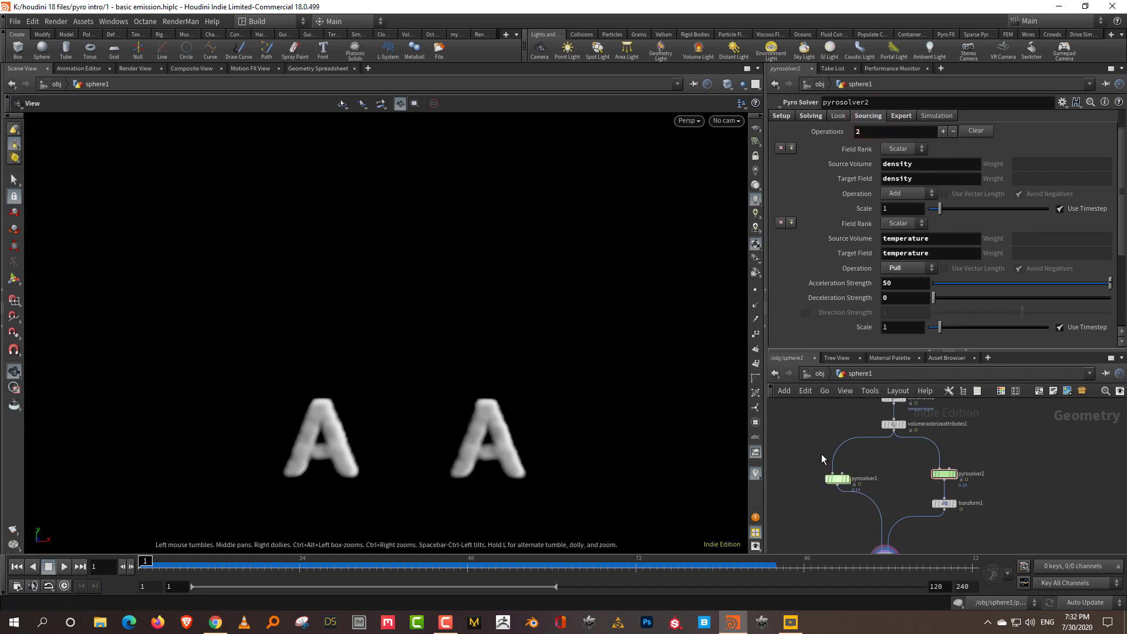
pyautogui.scroll(2, 1003, 466)
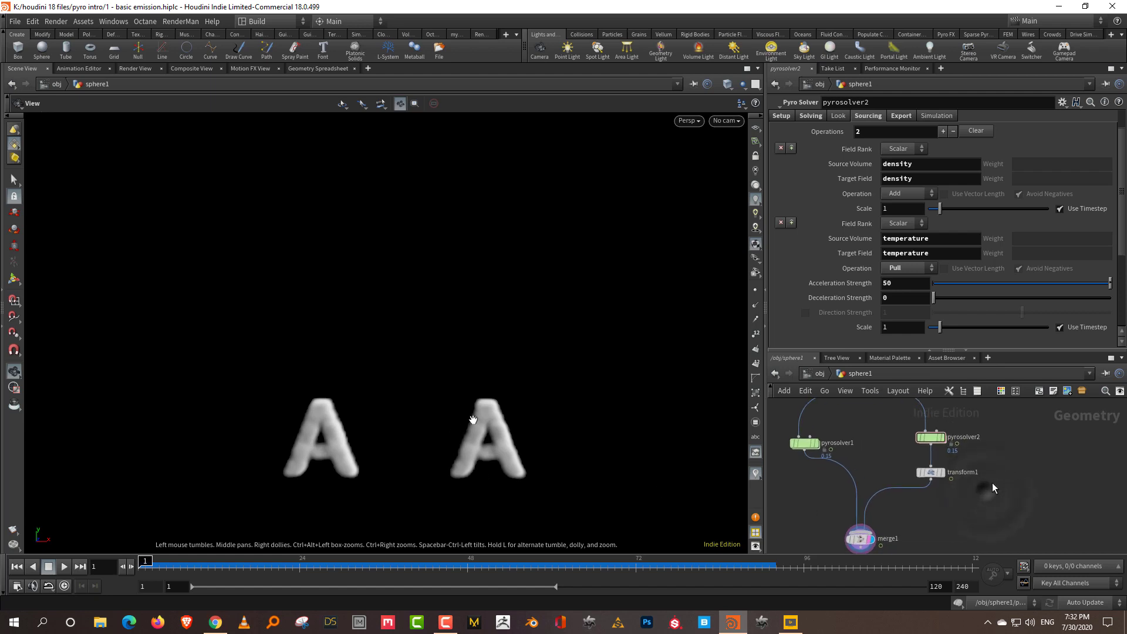